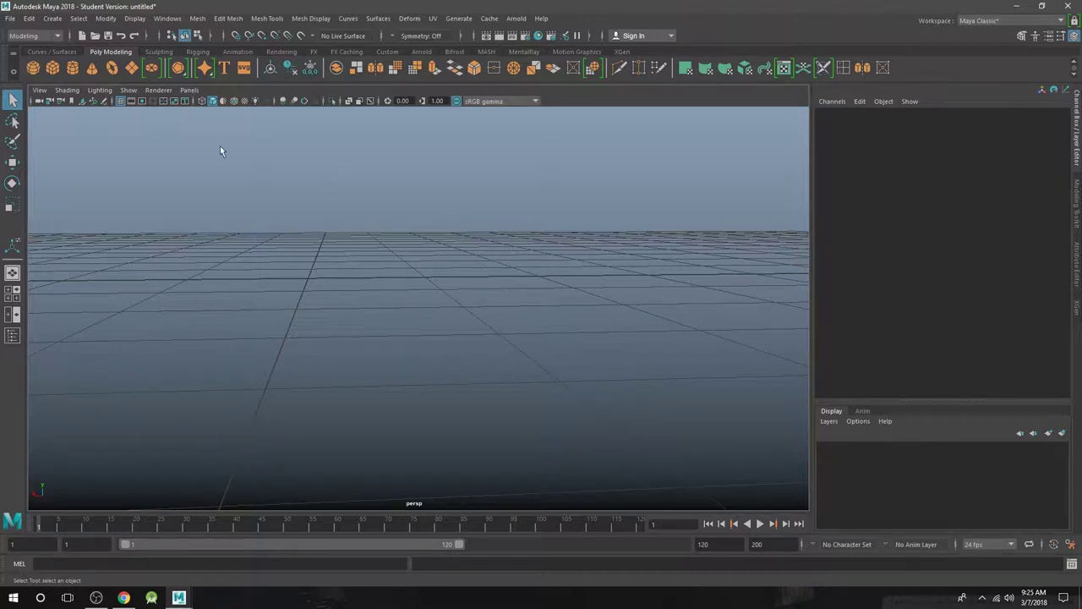
- Create a soccer ball polygon primitive at the origin and select it
{"action": "left_click", "coordinate": [52, 21]}
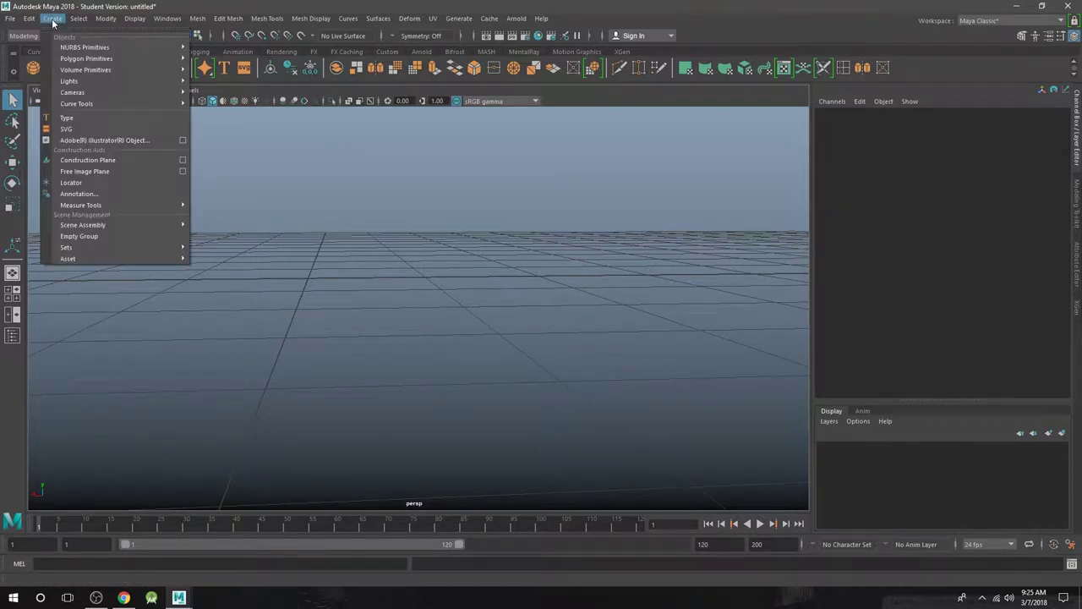
{"action": "mouse_move", "coordinate": [135, 57]}
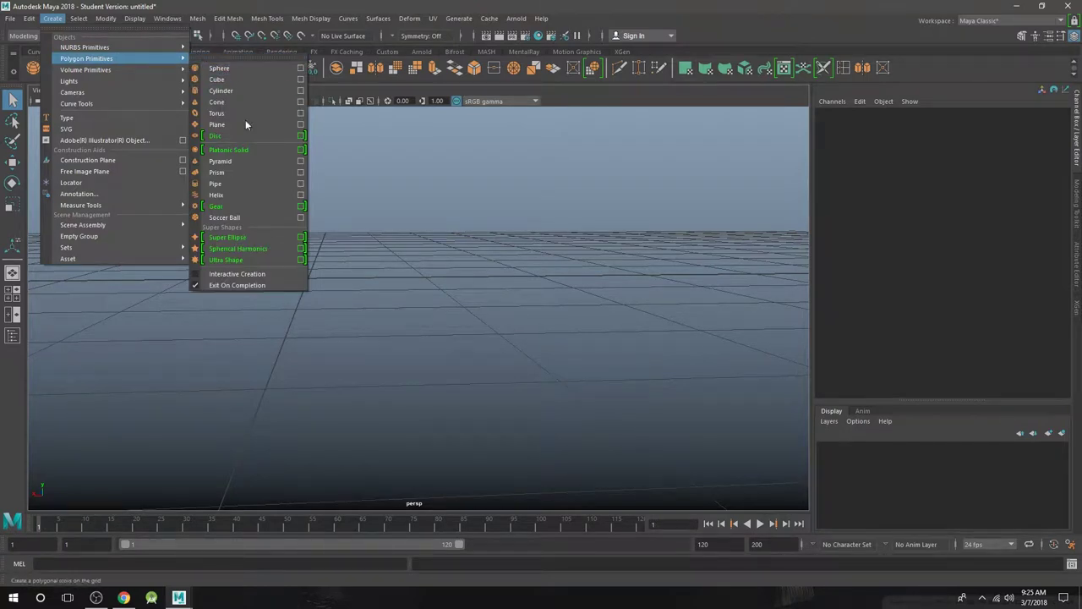
{"action": "left_click", "coordinate": [249, 220]}
{"action": "scroll", "coordinate": [397, 242], "scroll_direction": "up", "scroll_amount": 5}
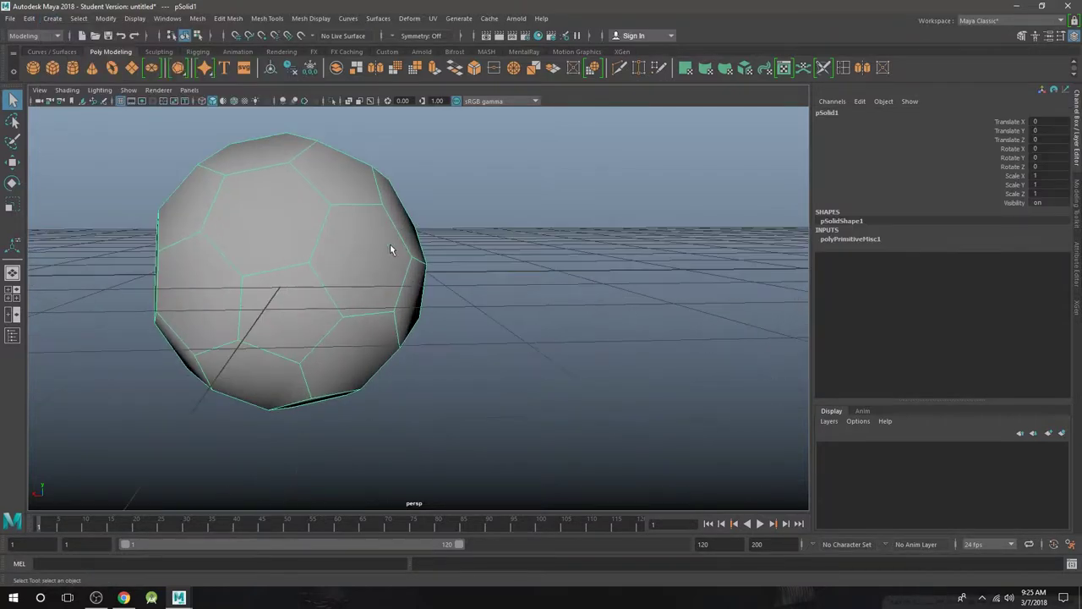
{"action": "left_click_drag", "start_coordinate": [400, 254], "coordinate": [446, 245], "text": "alt"}
{"action": "left_click", "coordinate": [560, 209]}
{"action": "scroll", "coordinate": [560, 210], "scroll_direction": "up", "scroll_amount": 2}
{"action": "left_click_drag", "start_coordinate": [560, 210], "coordinate": [528, 205], "text": "alt"}
{"action": "left_click", "coordinate": [409, 239]}
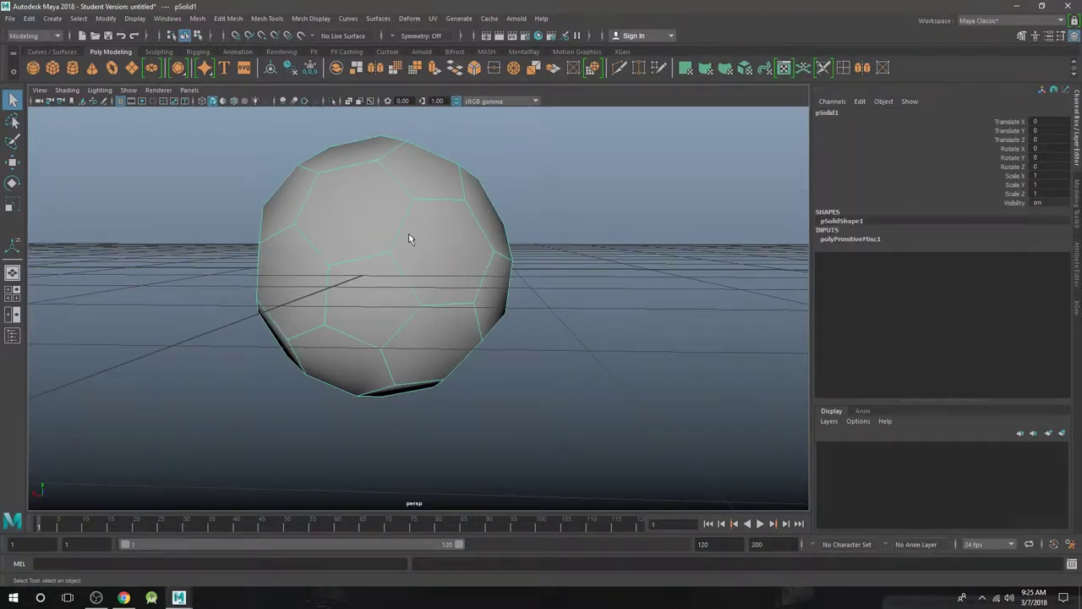
- Detach all of the ball's vertices so its panels become separate pieces, and return to object selection
{"action": "left_click_drag", "start_coordinate": [394, 240], "coordinate": [471, 273], "text": "alt"}
{"action": "scroll", "coordinate": [480, 268], "scroll_direction": "up", "scroll_amount": 3}
{"action": "scroll", "coordinate": [443, 265], "scroll_direction": "down", "scroll_amount": 2}
{"action": "scroll", "coordinate": [470, 272], "scroll_direction": "up", "scroll_amount": 1}
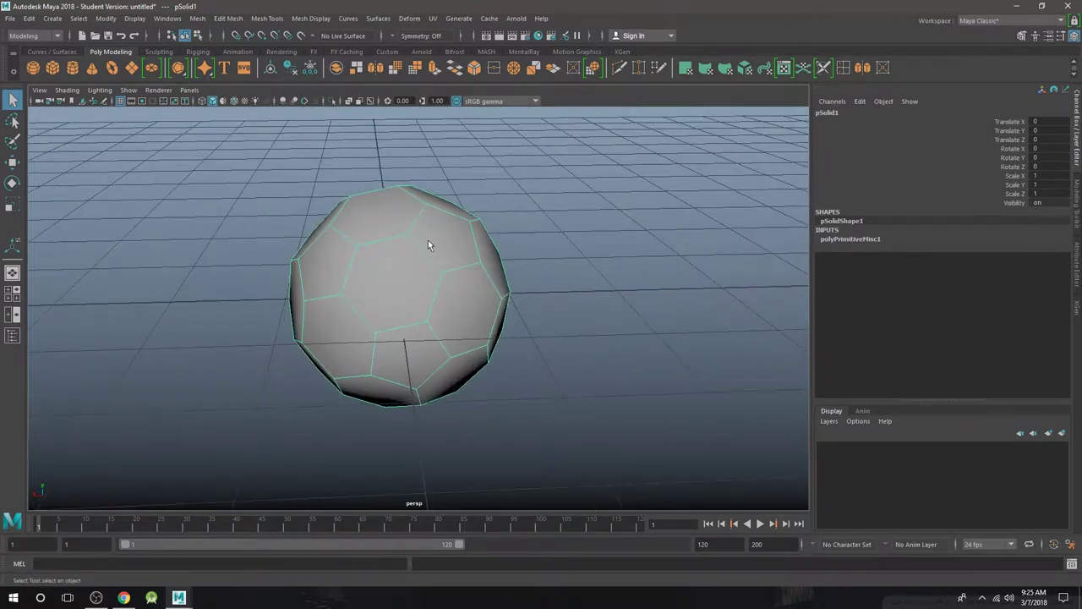
{"action": "right_click", "coordinate": [429, 242]}
{"action": "left_click", "coordinate": [375, 241]}
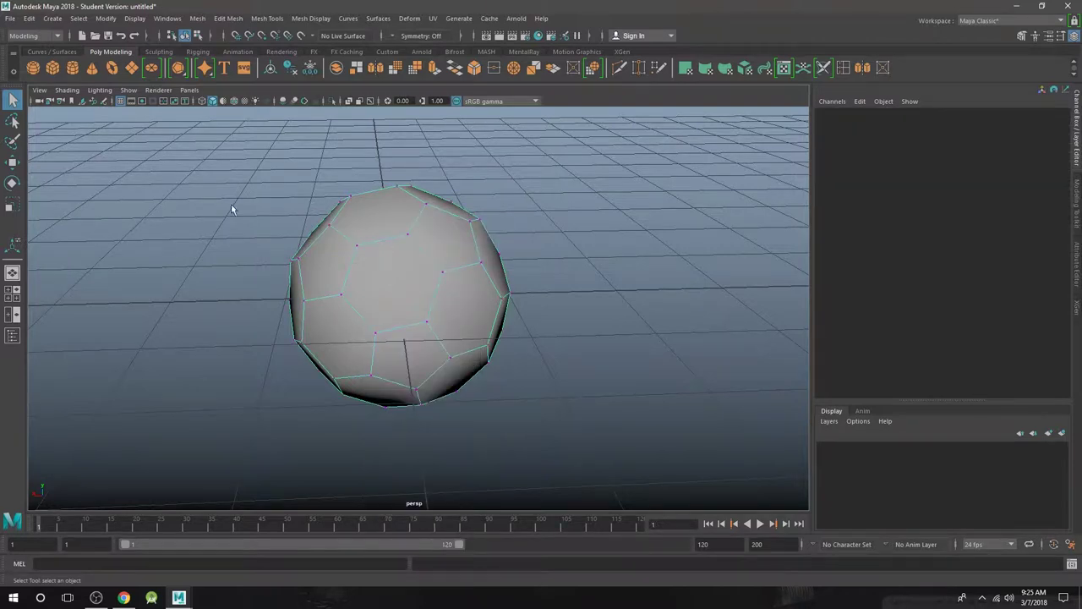
{"action": "left_click_drag", "start_coordinate": [162, 136], "coordinate": [725, 510]}
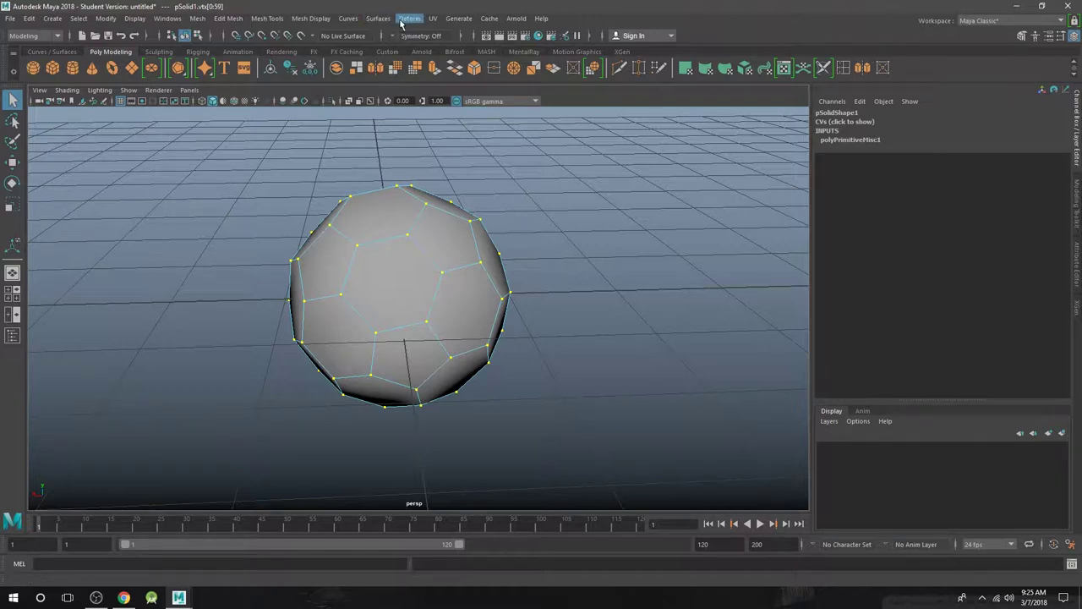
{"action": "left_click", "coordinate": [223, 23]}
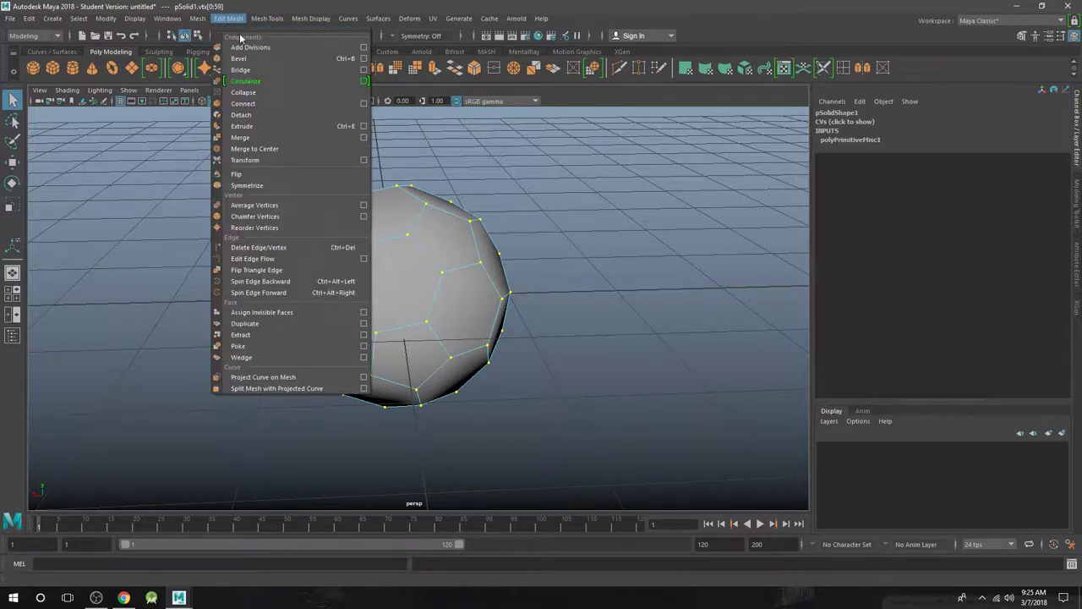
{"action": "left_click", "coordinate": [262, 118]}
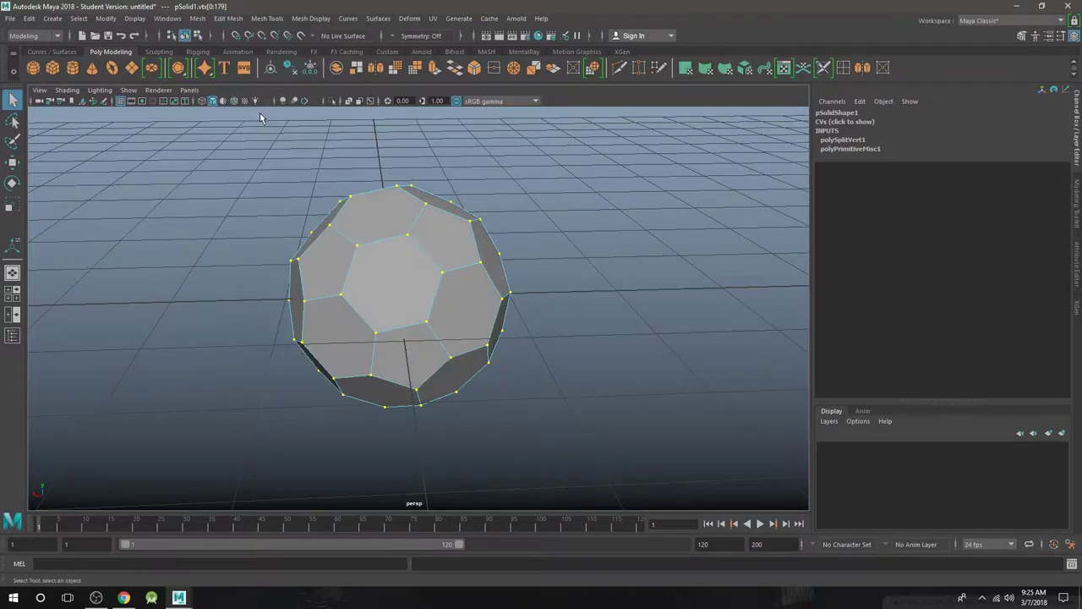
{"action": "right_click_drag", "start_coordinate": [460, 198], "coordinate": [507, 179]}
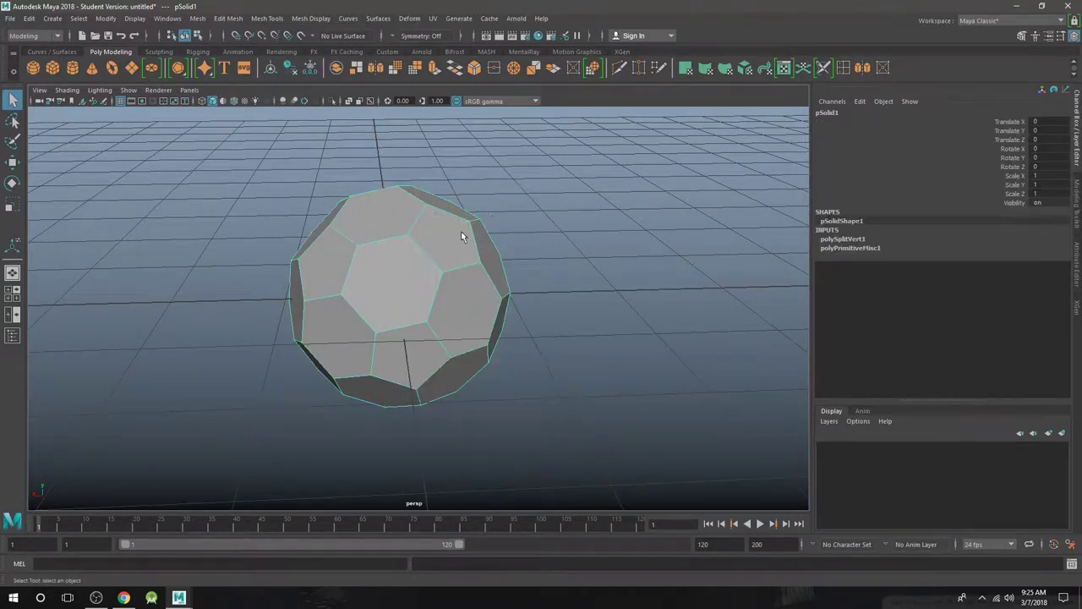
- Try a Sculpt deformer on the unsmoothed ball, and undo it
{"action": "key", "text": "w"}
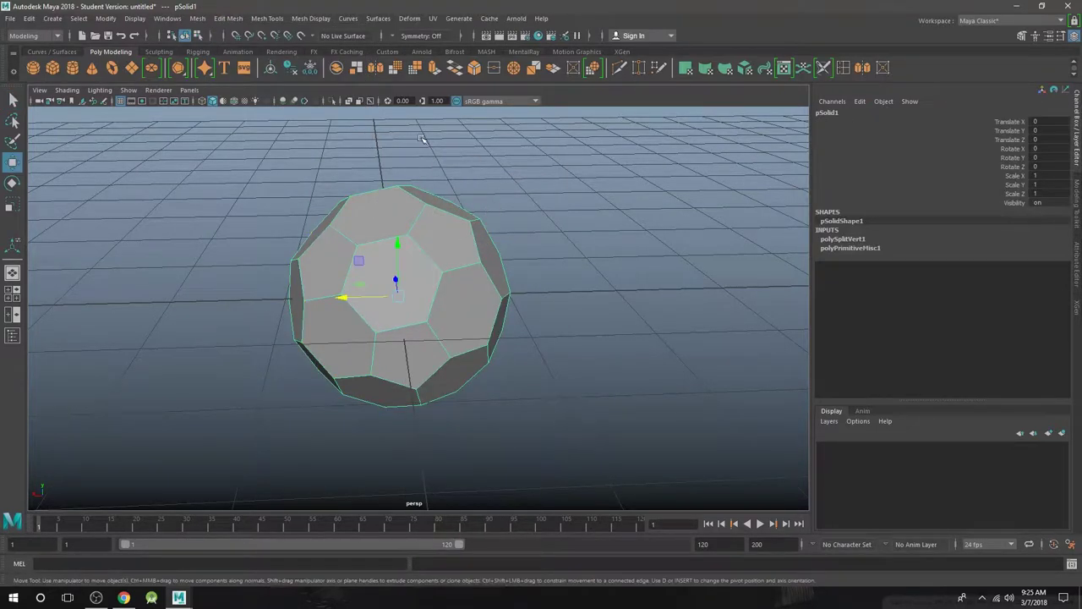
{"action": "left_click", "coordinate": [408, 18]}
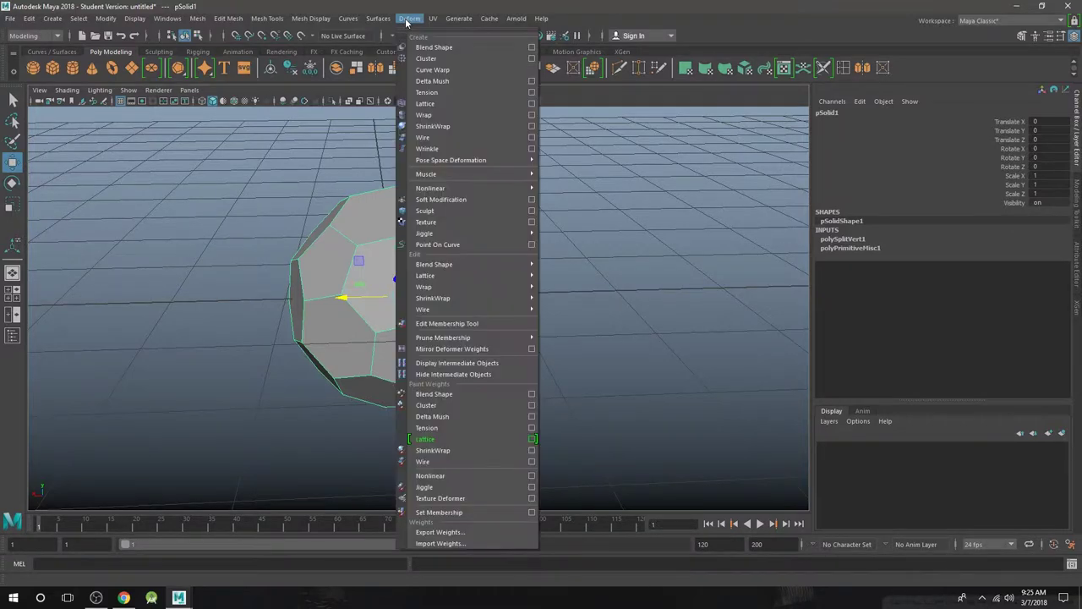
{"action": "mouse_move", "coordinate": [514, 187]}
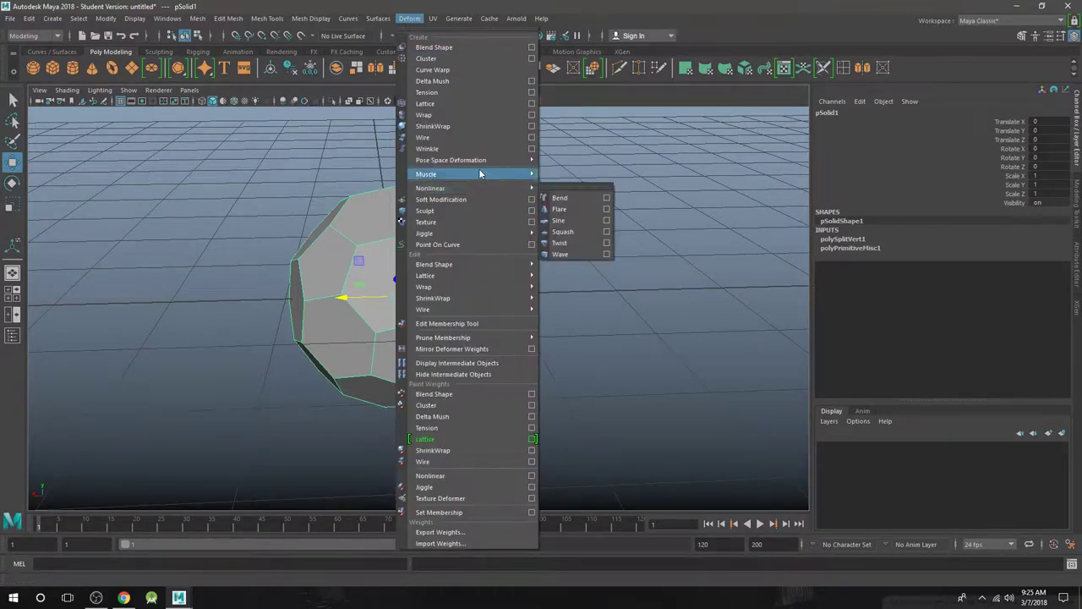
{"action": "left_click", "coordinate": [435, 209]}
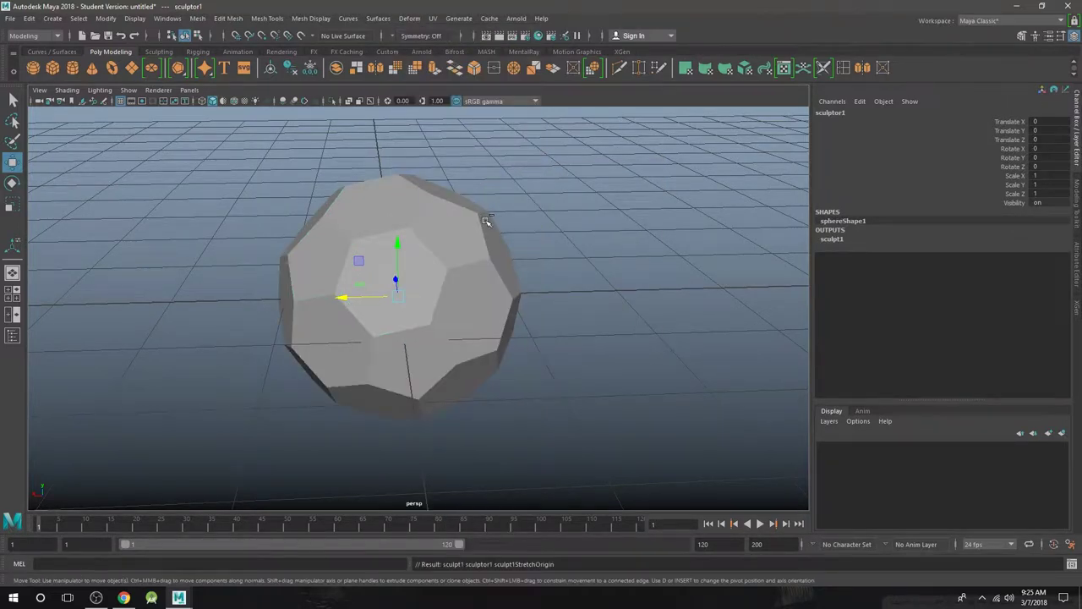
{"action": "key", "text": "ctrl+z"}
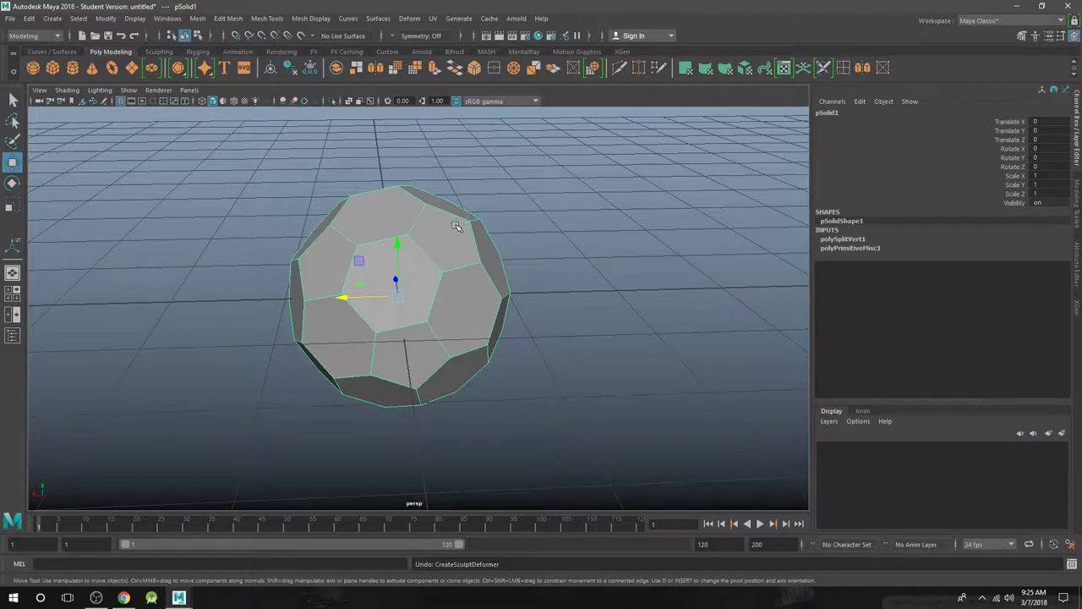
- Smooth the ball mesh with 2 divisions and keep it selected
{"action": "right_click", "coordinate": [456, 226], "text": "shift"}
{"action": "right_click_drag", "start_coordinate": [456, 226], "coordinate": [435, 293], "text": "shift"}
{"action": "left_click_drag", "start_coordinate": [631, 324], "coordinate": [641, 324]}
{"action": "key", "text": "ctrl+z"}
{"action": "key", "text": "ctrl+z"}
{"action": "key", "text": "ctrl+z"}
{"action": "left_click", "coordinate": [427, 225]}
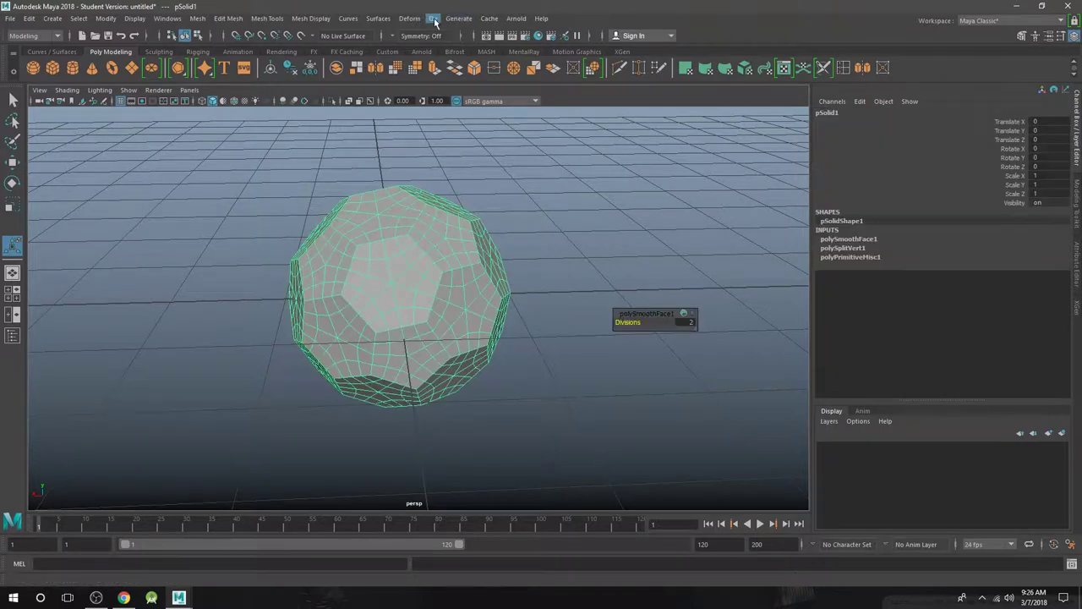
- Apply a Sculpt deformer to the subdivided ball to round it into a sphere
{"action": "left_click", "coordinate": [409, 18]}
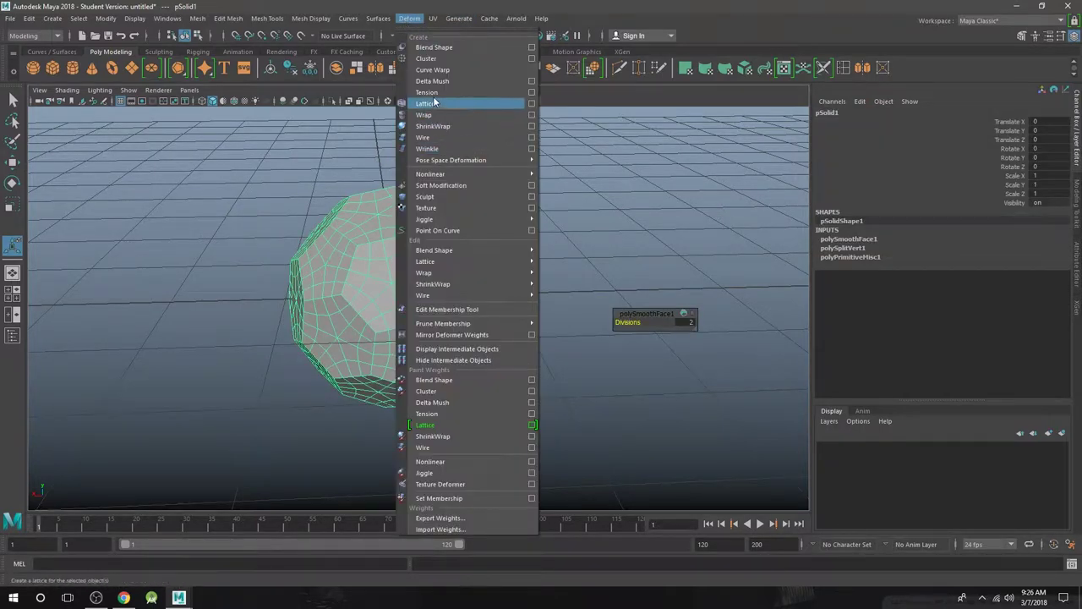
{"action": "left_click", "coordinate": [457, 196]}
{"action": "scroll", "coordinate": [527, 215], "scroll_direction": "down", "scroll_amount": 2}
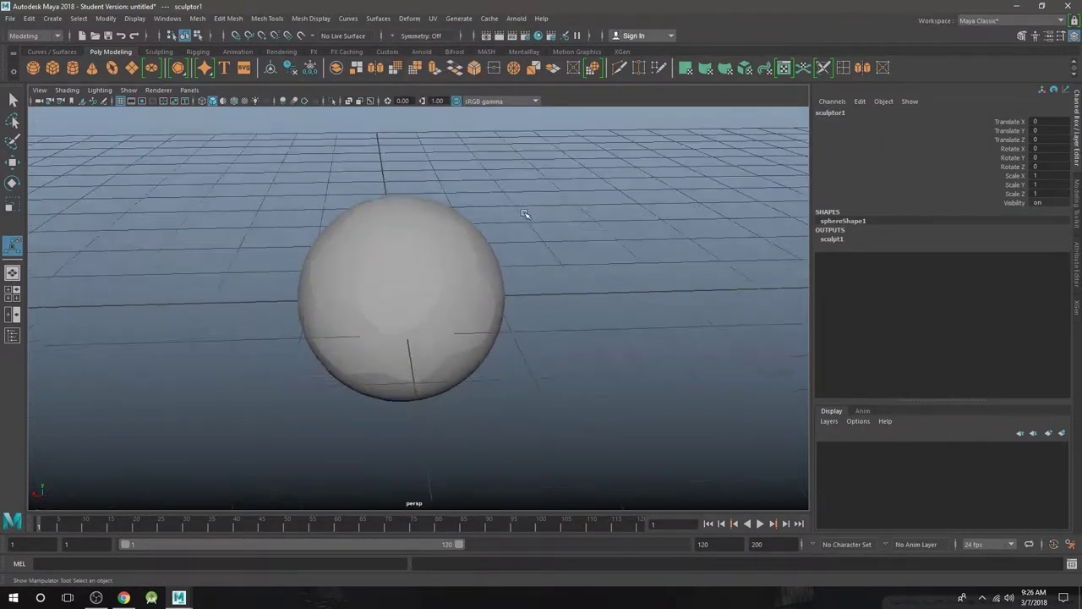
{"action": "scroll", "coordinate": [515, 211], "scroll_direction": "up", "scroll_amount": 5}
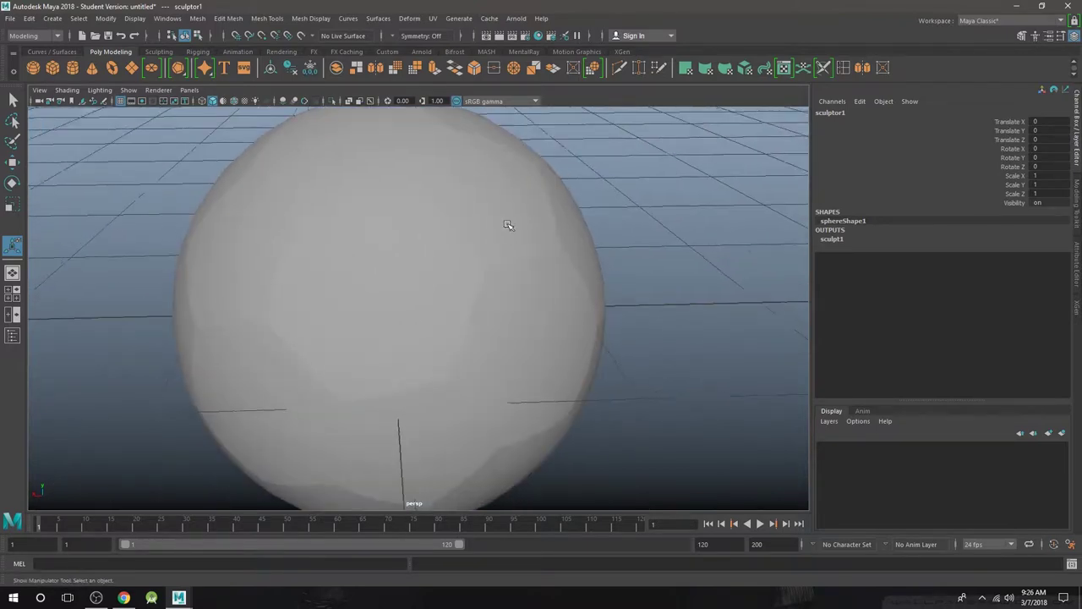
{"action": "scroll", "coordinate": [508, 225], "scroll_direction": "down", "scroll_amount": 3}
- Extrude all faces of the rounded ball outward with a Local Translate Z of about 0.033
{"action": "left_click", "coordinate": [533, 229]}
{"action": "scroll", "coordinate": [585, 229], "scroll_direction": "up", "scroll_amount": 2}
{"action": "scroll", "coordinate": [584, 223], "scroll_direction": "down", "scroll_amount": 4}
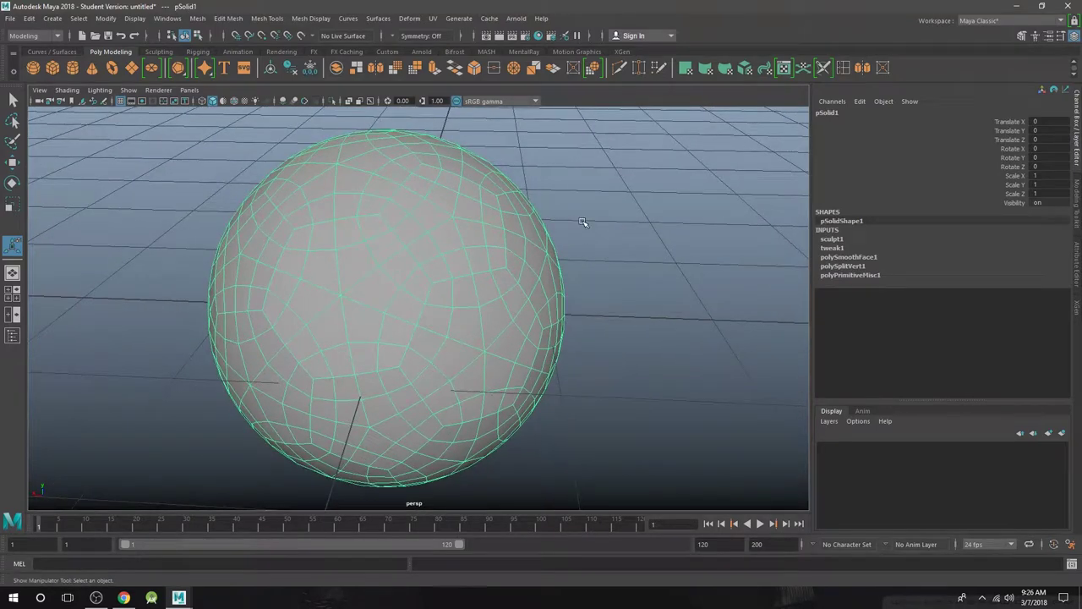
{"action": "right_click_drag", "start_coordinate": [440, 203], "coordinate": [476, 188]}
{"action": "left_click", "coordinate": [435, 69]}
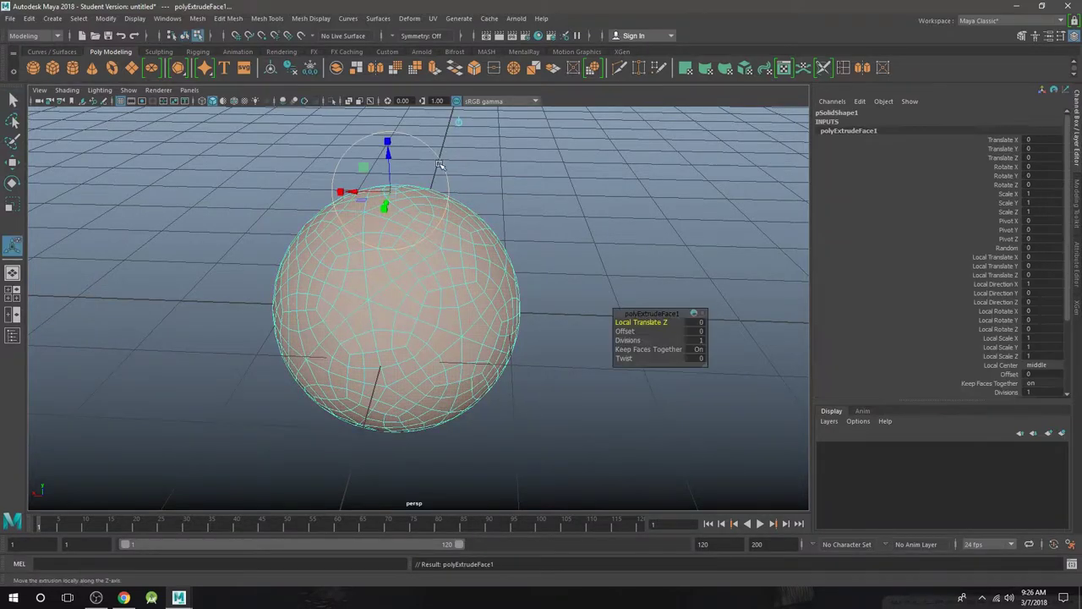
{"action": "left_click_drag", "start_coordinate": [388, 154], "coordinate": [388, 150]}
{"action": "scroll", "coordinate": [444, 179], "scroll_direction": "up", "scroll_amount": 2}
{"action": "middle_click_drag", "start_coordinate": [446, 180], "coordinate": [442, 160], "text": "alt"}
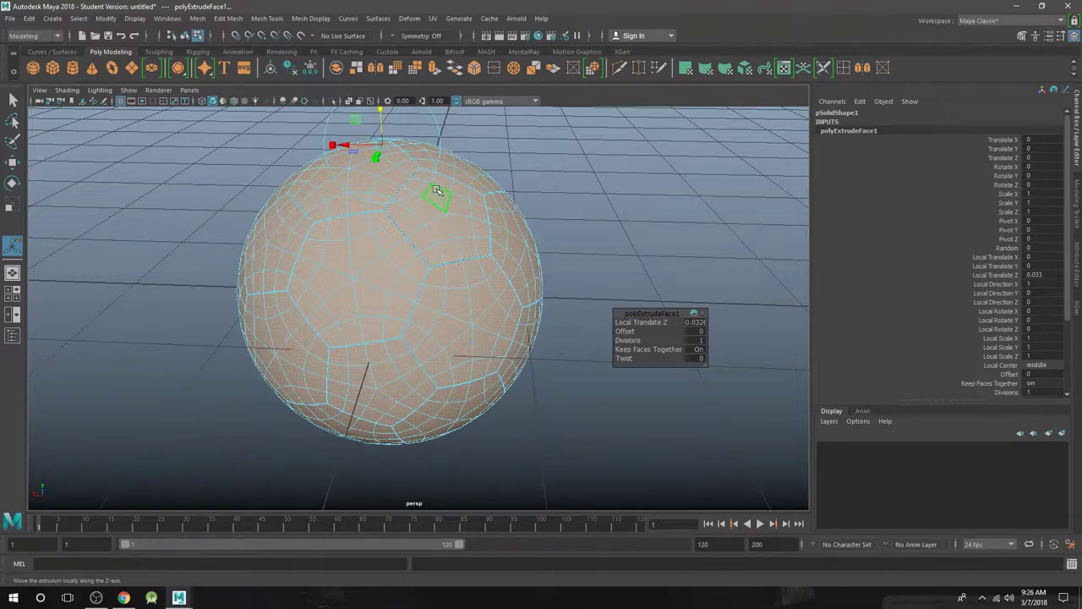
- Delete the selected extruded faces in wireframe display, and reselect the ball as an object
{"action": "key", "text": "4"}
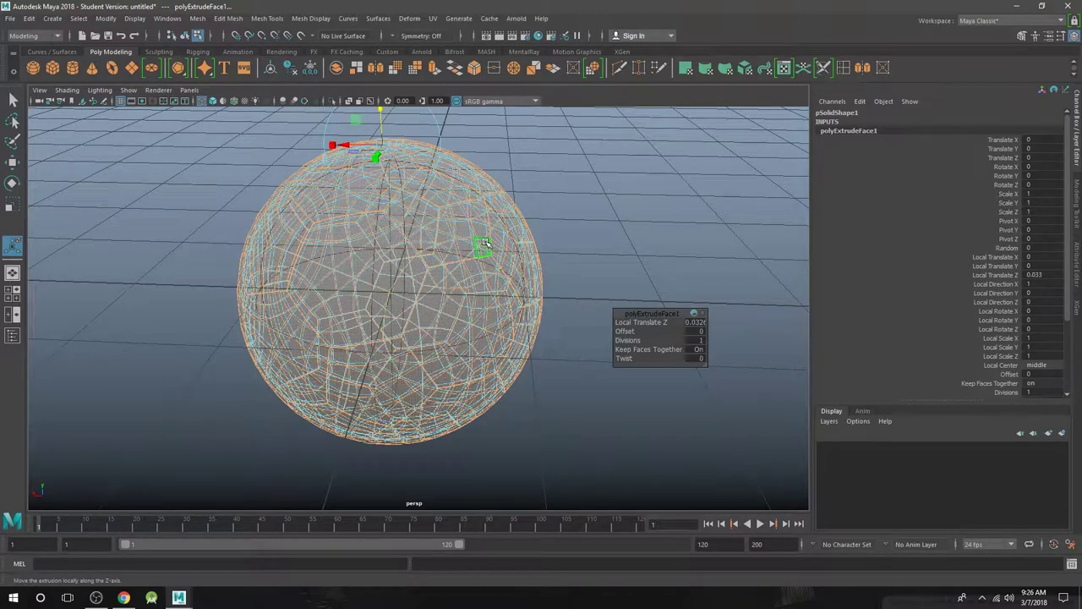
{"action": "left_click", "coordinate": [486, 243]}
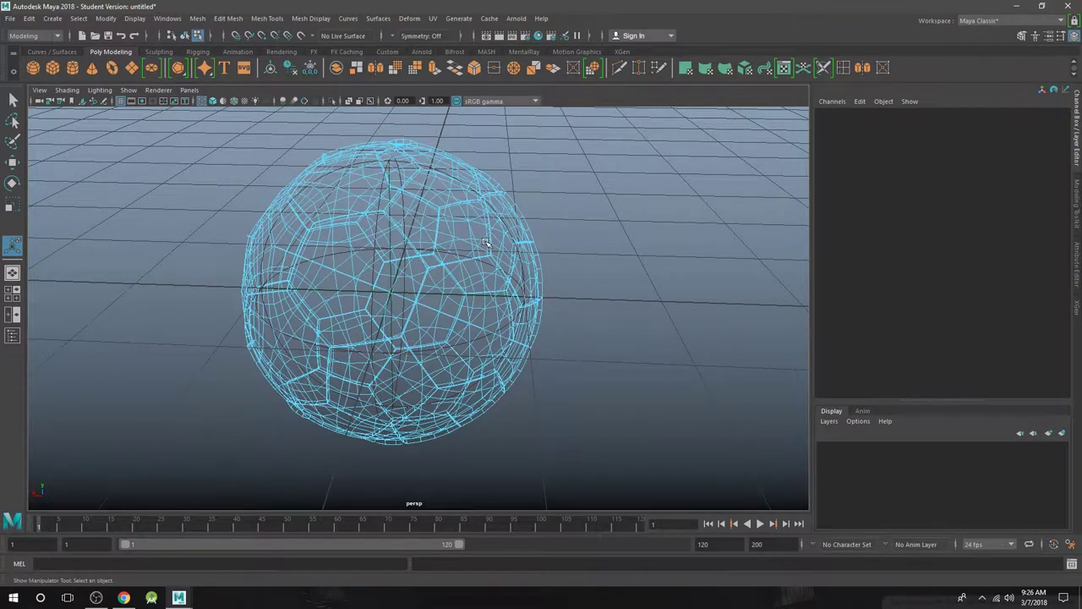
{"action": "right_click_drag", "start_coordinate": [443, 186], "coordinate": [491, 169]}
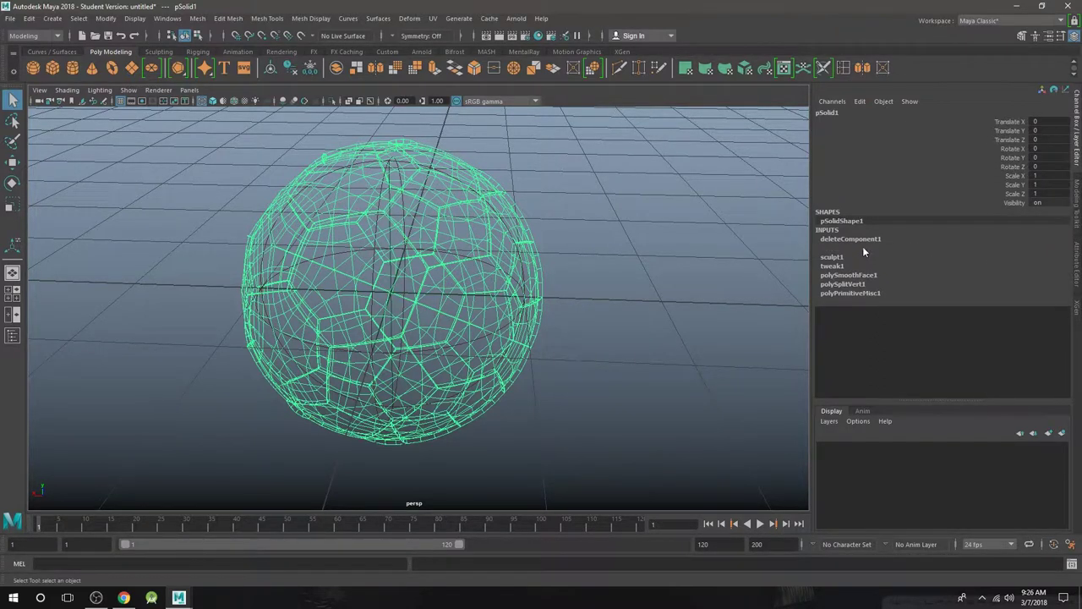
- Open the face extrusion's attributes and display the ball shaded with smooth mesh preview
{"action": "left_click", "coordinate": [863, 248]}
{"action": "scroll", "coordinate": [953, 279], "scroll_direction": "down", "scroll_amount": 3}
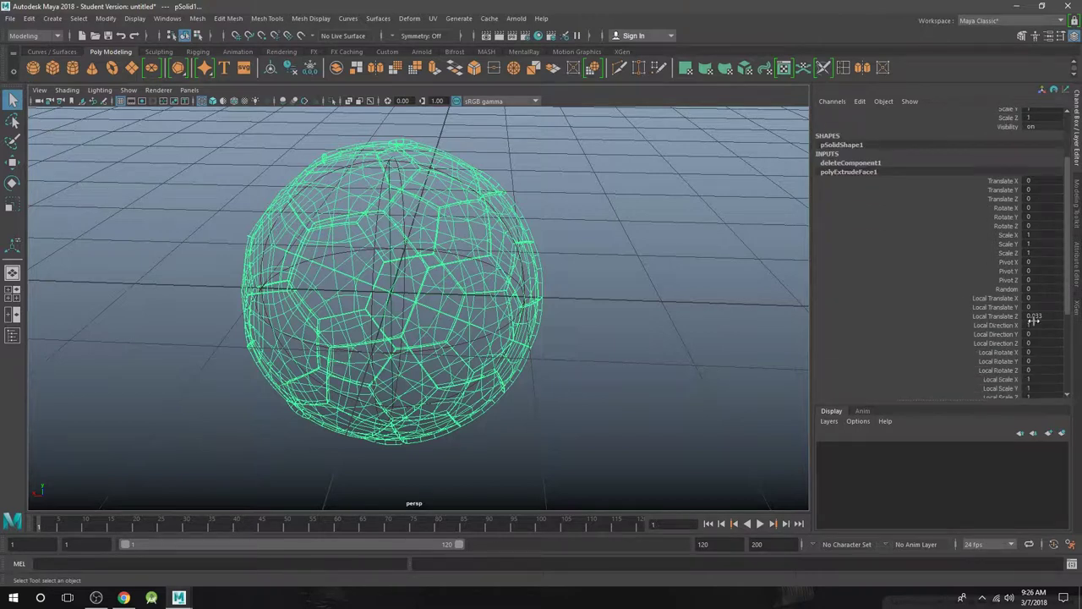
{"action": "key", "text": "5"}
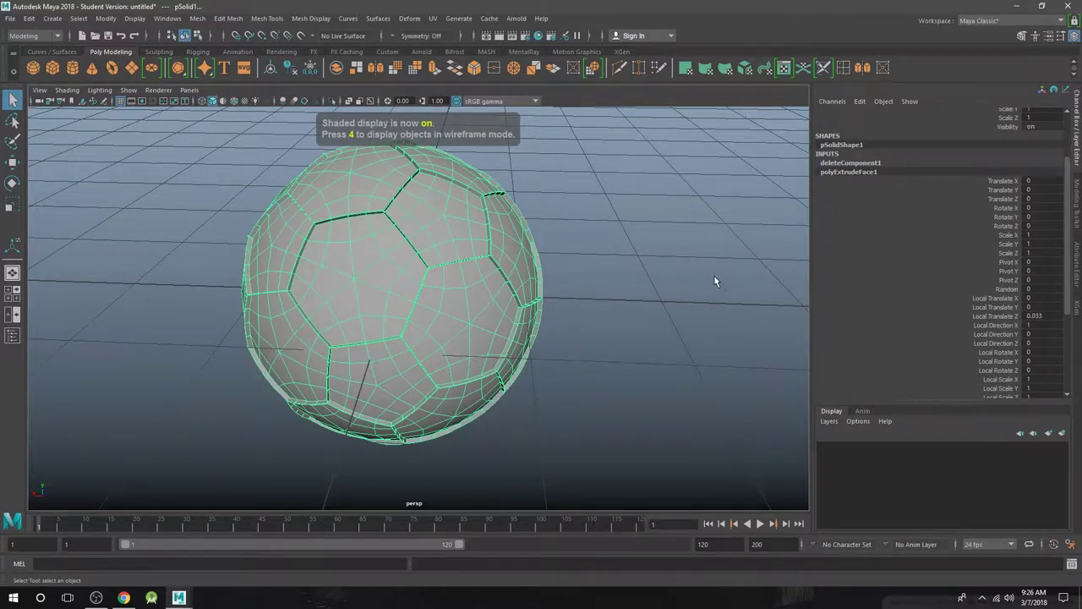
{"action": "key", "text": "3"}
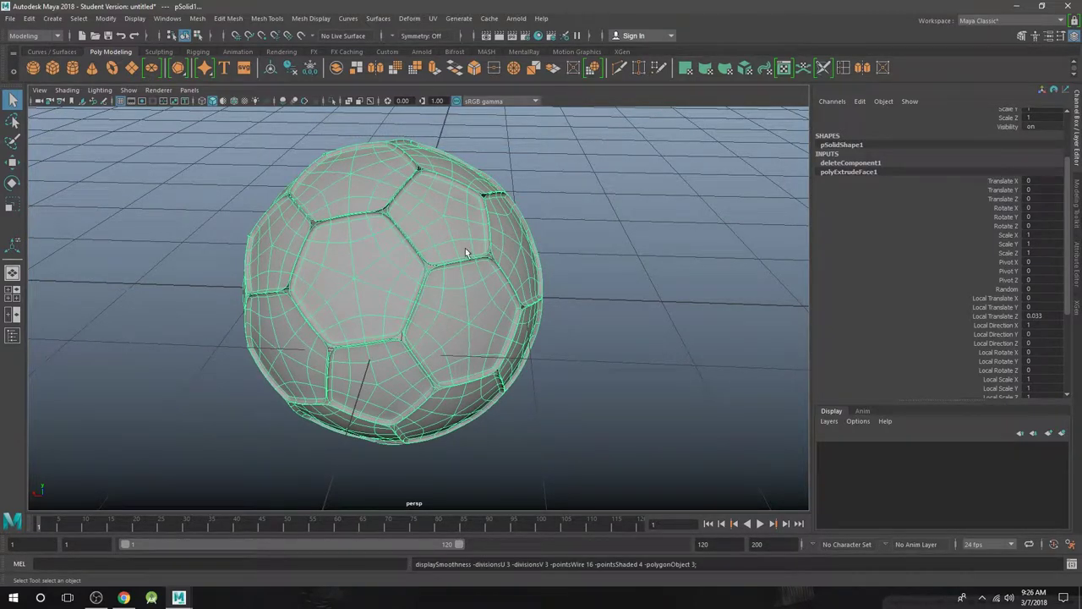
- Set the face extrusion's Local Translate Z to -0.03
{"action": "mouse_move", "coordinate": [466, 252]}
{"action": "left_mouse_down", "text": "alt"}
{"action": "mouse_move", "coordinate": [415, 309]}
{"action": "mouse_move", "coordinate": [472, 262]}
{"action": "left_mouse_up", "text": "alt"}
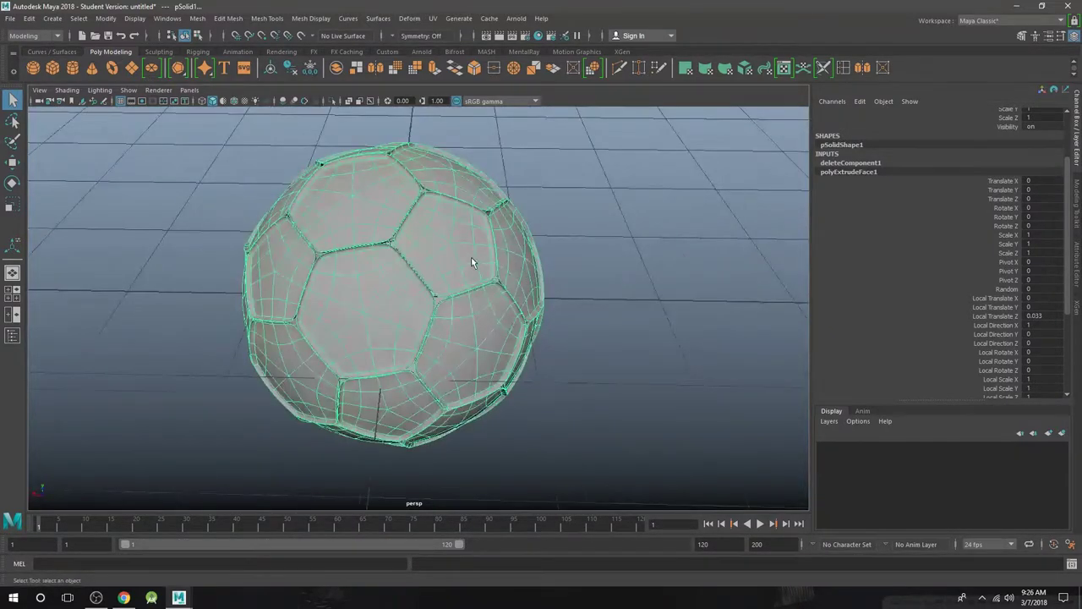
{"action": "scroll", "coordinate": [474, 261], "scroll_direction": "up", "scroll_amount": 2}
{"action": "middle_click_drag", "start_coordinate": [476, 267], "coordinate": [480, 253], "text": "alt"}
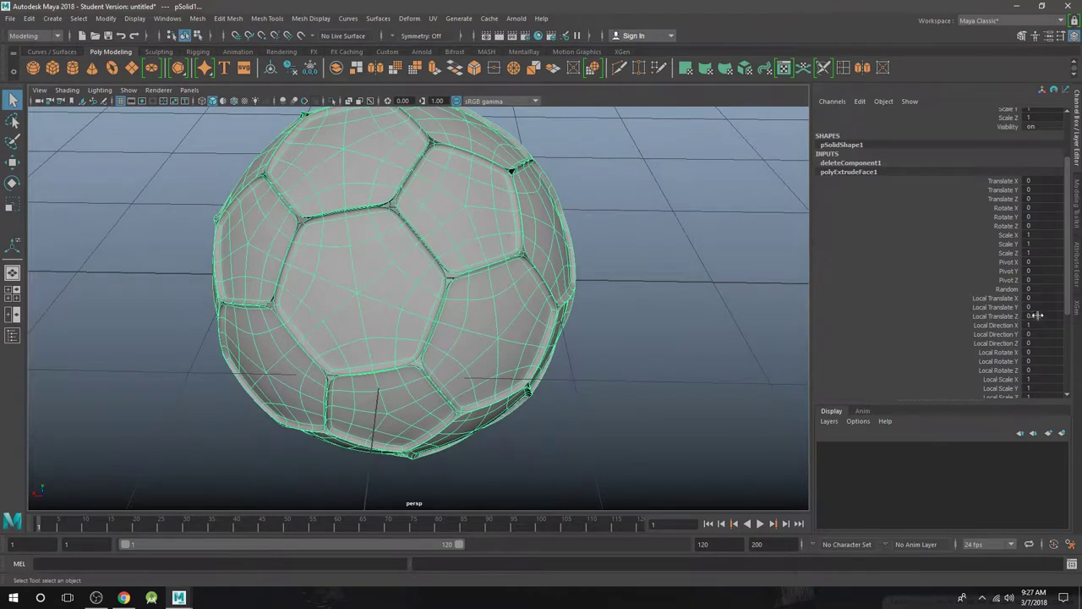
{"action": "left_click_drag", "start_coordinate": [1037, 315], "coordinate": [1047, 316]}
{"action": "double_click", "coordinate": [1045, 316]}
{"action": "type", "text": "-"}
{"action": "type", "text": "-0"}
{"action": "type", "text": ".03"}
{"action": "key", "text": "Return"}
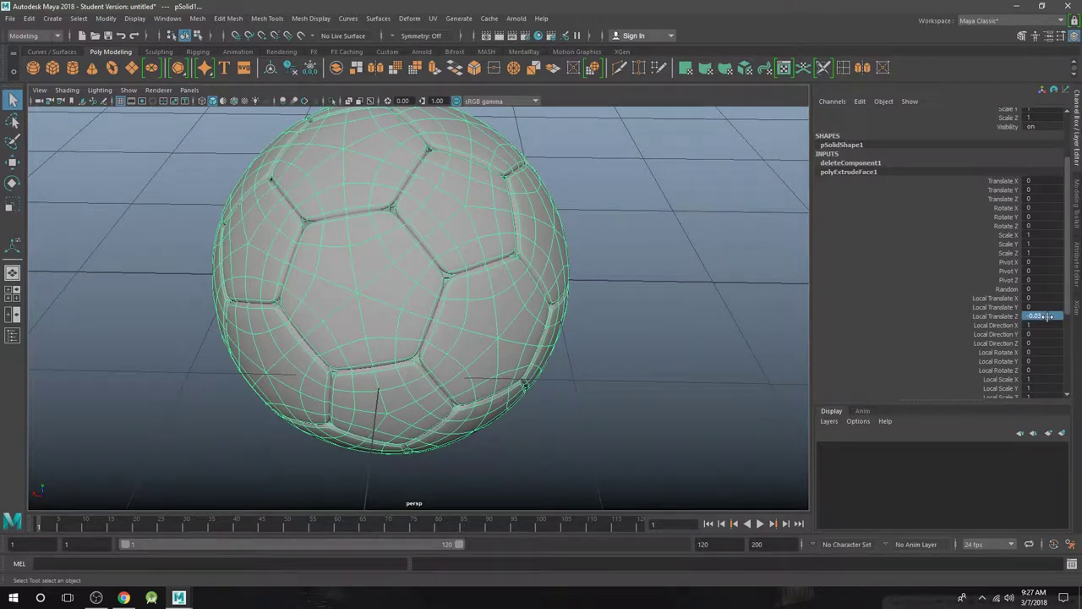
- Set the face extrusion's Offset to -0.04
{"action": "scroll", "coordinate": [1048, 315], "scroll_direction": "down", "scroll_amount": 4}
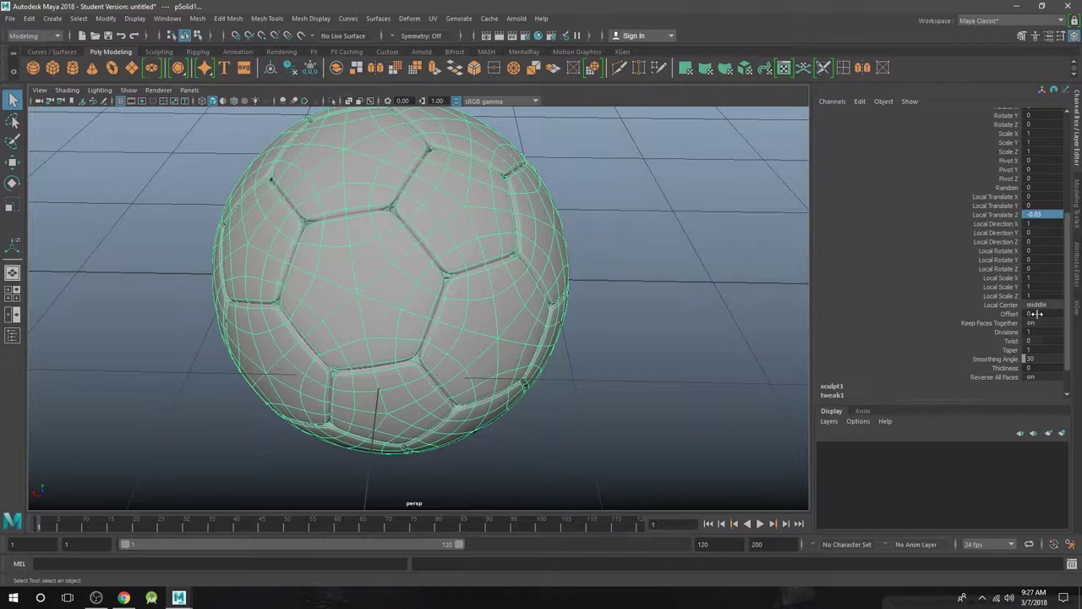
{"action": "double_click", "coordinate": [1031, 313]}
{"action": "type", "text": "-0.04"}
{"action": "key", "text": "Return"}
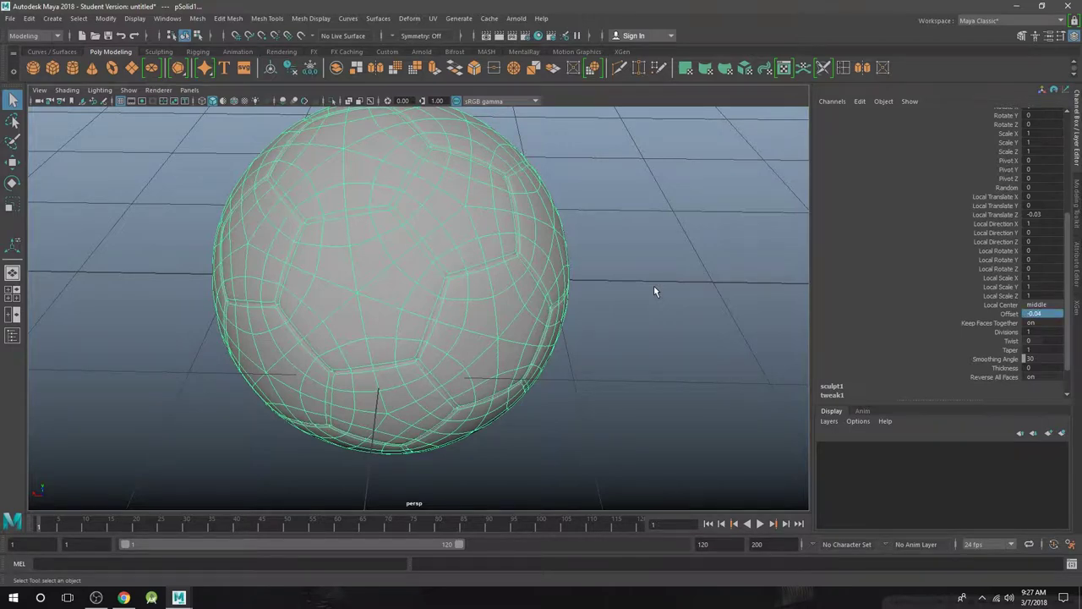
- Examine the ball's panel seams from several angles, both deselected and selected
{"action": "left_click", "coordinate": [625, 221]}
{"action": "left_click", "coordinate": [488, 213]}
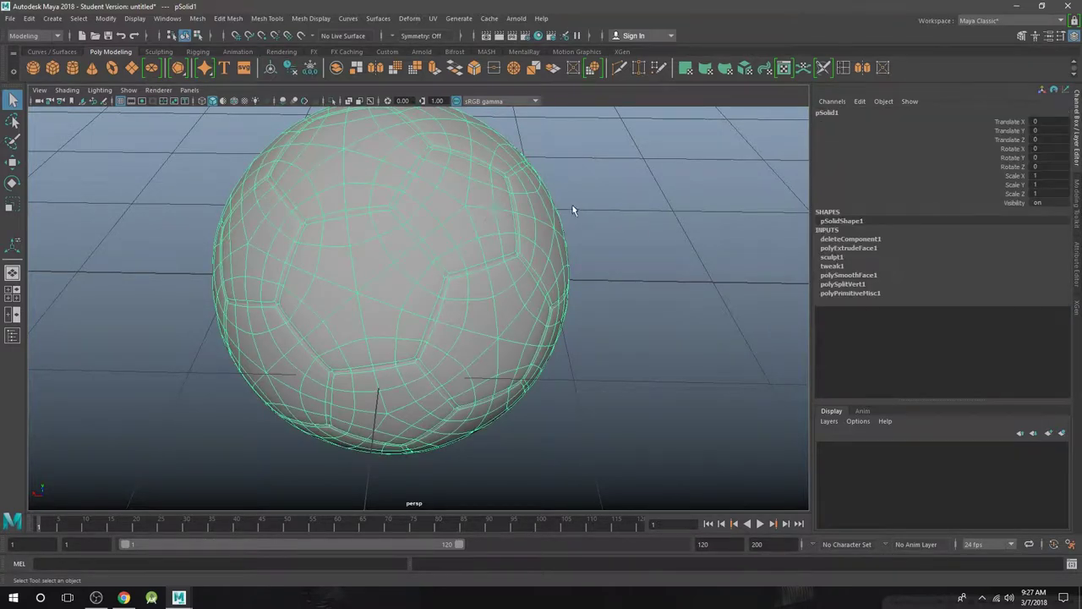
{"action": "left_click", "coordinate": [603, 201]}
{"action": "scroll", "coordinate": [564, 266], "scroll_direction": "down", "scroll_amount": 3}
{"action": "left_click_drag", "start_coordinate": [564, 267], "coordinate": [588, 240], "text": "alt"}
{"action": "scroll", "coordinate": [574, 252], "scroll_direction": "up", "scroll_amount": 3}
{"action": "left_click", "coordinate": [515, 233]}
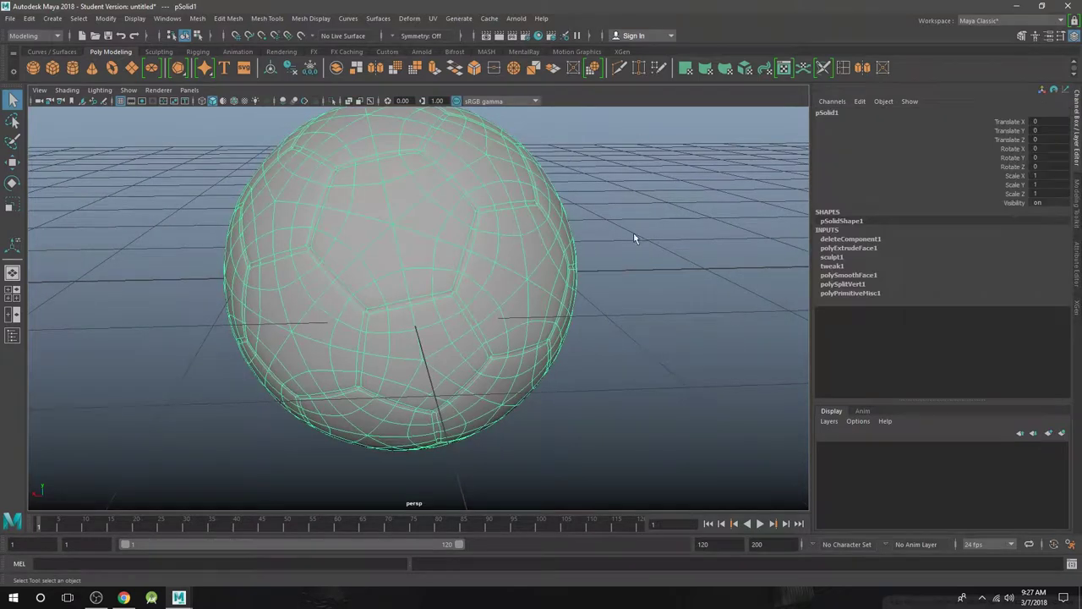
- Set the face extrusion's Local Translate Z to -0.06 and check the deselected ball's seams
{"action": "left_click", "coordinate": [856, 248]}
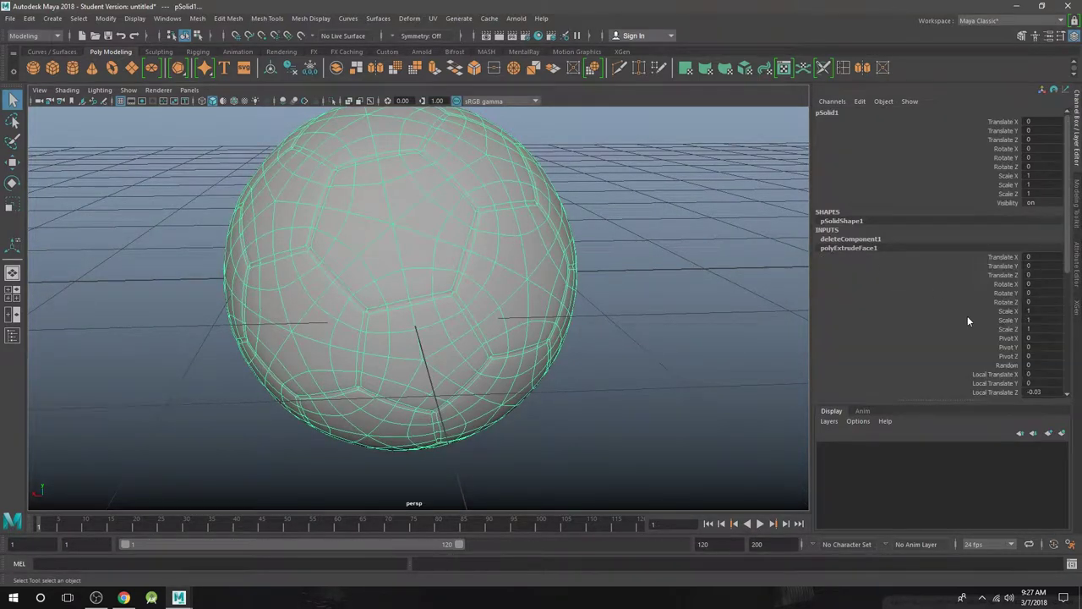
{"action": "scroll", "coordinate": [935, 281], "scroll_direction": "down", "scroll_amount": 2}
{"action": "double_click", "coordinate": [1033, 341]}
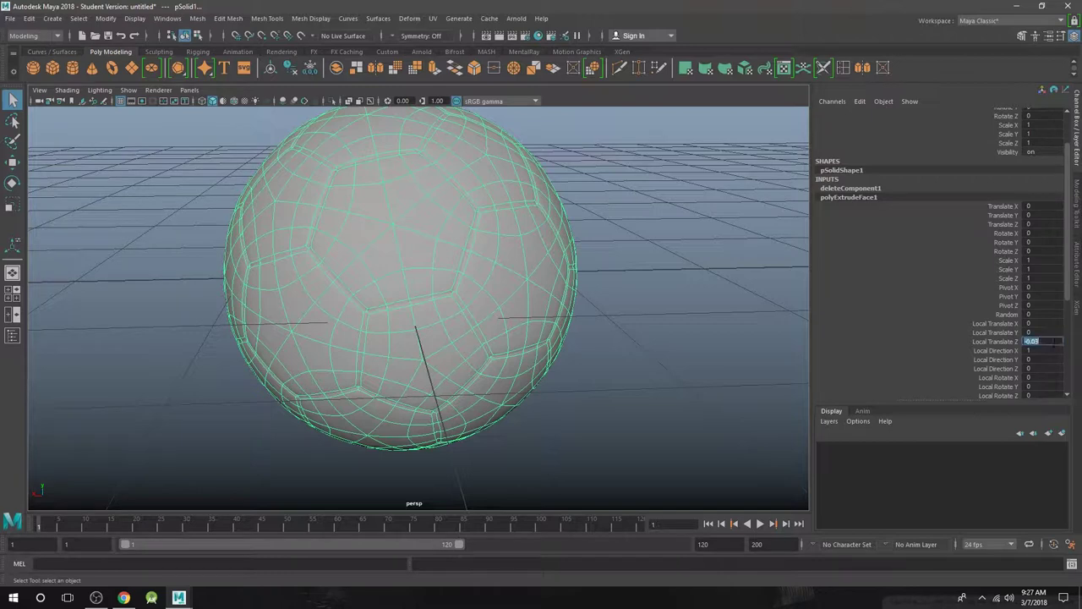
{"action": "left_click", "coordinate": [1056, 342]}
{"action": "key", "text": "BackSpace"}
{"action": "key", "text": "Return"}
{"action": "left_click", "coordinate": [1053, 341]}
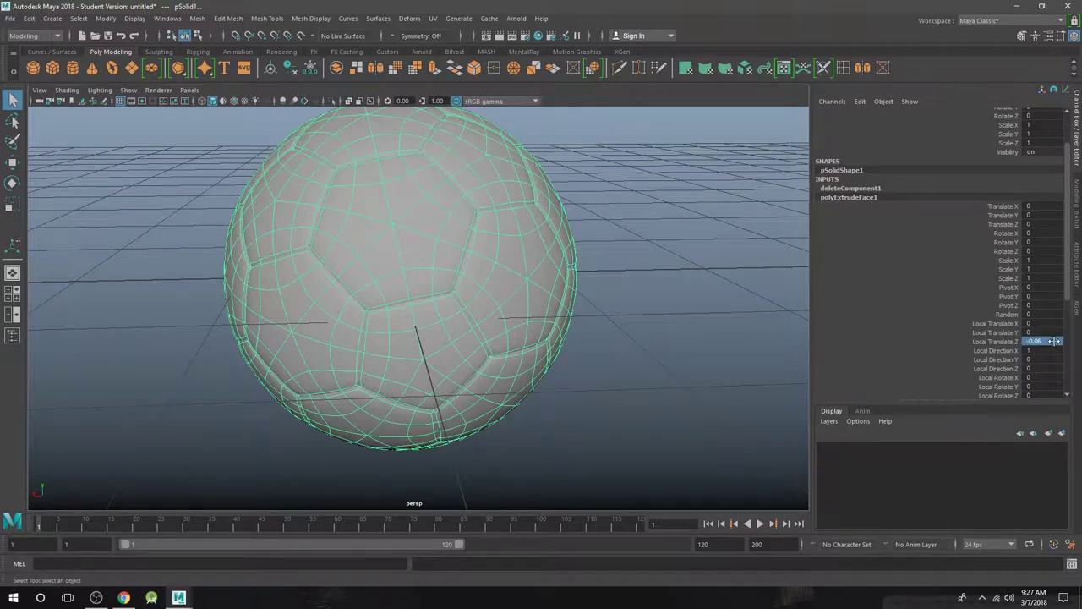
{"action": "left_click", "coordinate": [603, 325]}
{"action": "scroll", "coordinate": [494, 264], "scroll_direction": "down", "scroll_amount": 3}
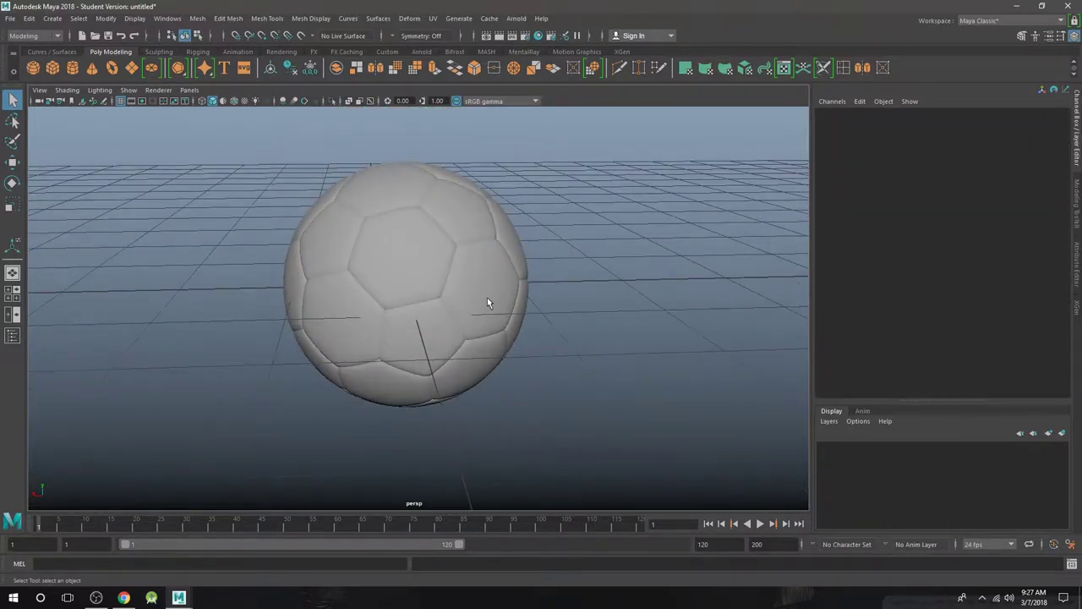
{"action": "left_click_drag", "start_coordinate": [487, 298], "coordinate": [702, 305], "text": "alt"}
{"action": "scroll", "coordinate": [639, 296], "scroll_direction": "up", "scroll_amount": 5}
- Set the face extrusion's Local Translate Z to -0.07 and check the deselected ball's seams
{"action": "left_click", "coordinate": [531, 253]}
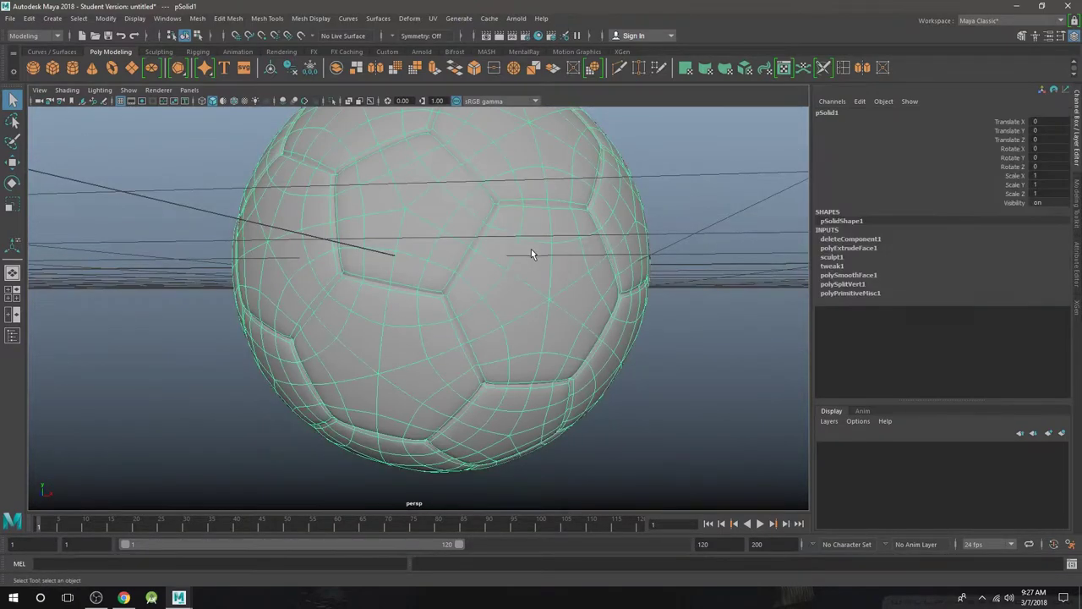
{"action": "left_click", "coordinate": [859, 248]}
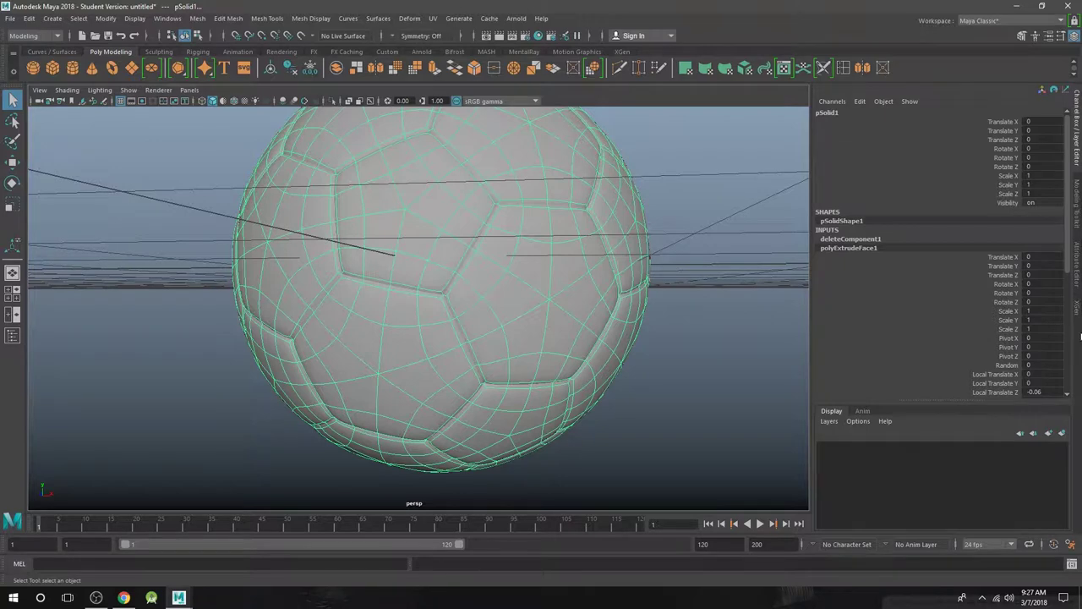
{"action": "scroll", "coordinate": [1049, 366], "scroll_direction": "down", "scroll_amount": 3}
{"action": "left_click", "coordinate": [1042, 367]}
{"action": "mouse_move", "coordinate": [1054, 367]}
{"action": "left_mouse_down"}
{"action": "mouse_move", "coordinate": [1024, 367]}
{"action": "mouse_move", "coordinate": [1053, 367]}
{"action": "left_mouse_up"}
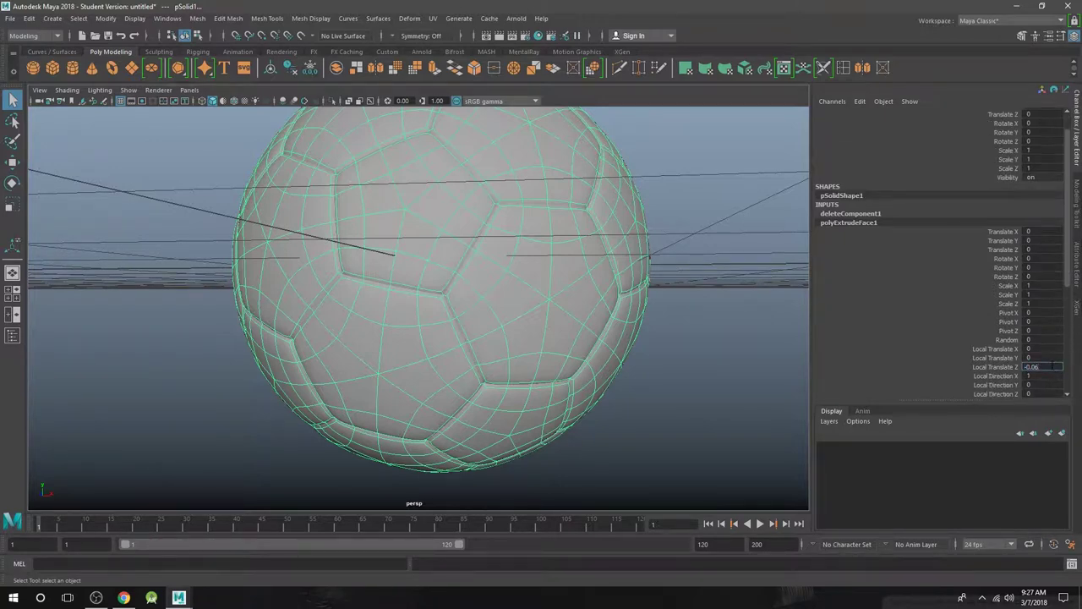
{"action": "key", "text": "BackSpace"}
{"action": "type", "text": "7"}
{"action": "key", "text": "Return"}
{"action": "left_click", "coordinate": [761, 293]}
{"action": "left_click_drag", "start_coordinate": [601, 266], "coordinate": [423, 271], "text": "alt"}
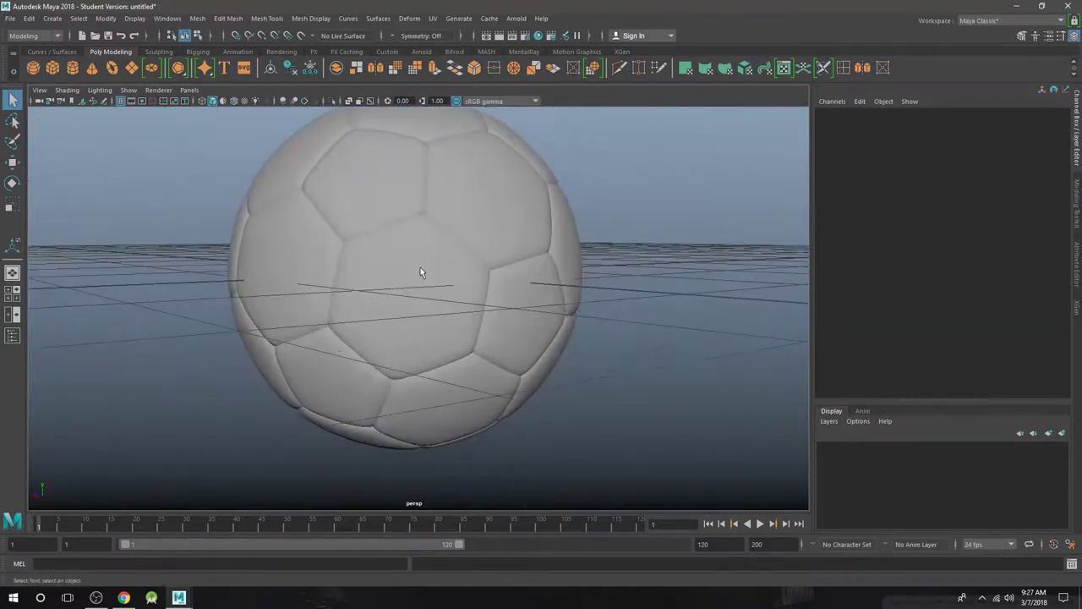
- Examine the ball's individual pentagon and hexagon panels by selecting their faces in face mode
{"action": "right_click", "coordinate": [411, 234]}
{"action": "right_click_drag", "start_coordinate": [412, 237], "coordinate": [455, 267]}
{"action": "left_click", "coordinate": [376, 198]}
{"action": "left_click", "coordinate": [375, 197]}
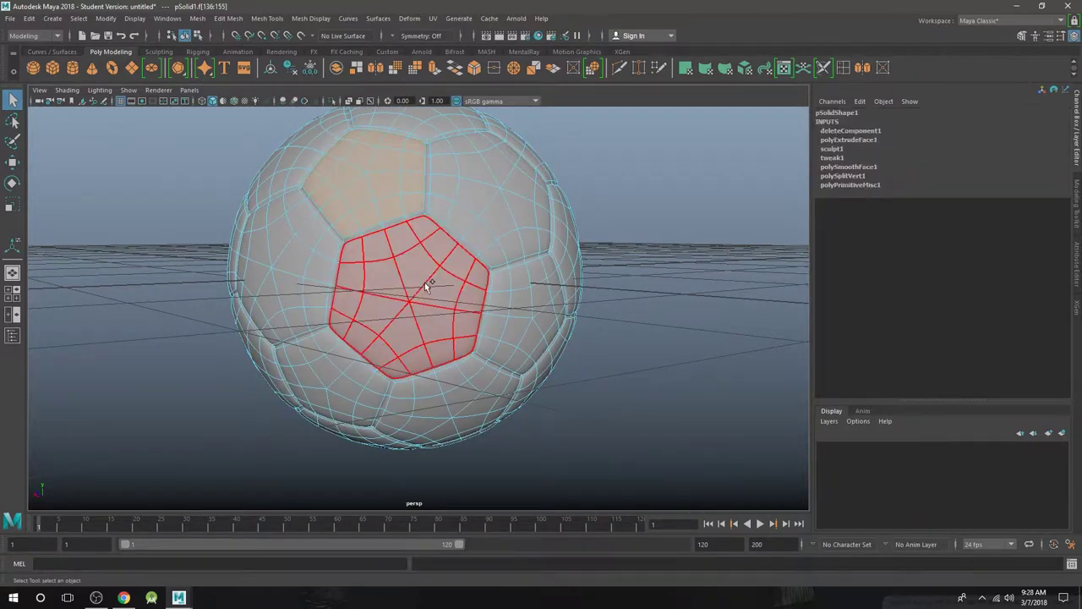
{"action": "left_click", "coordinate": [427, 281], "text": "shift"}
{"action": "left_click", "coordinate": [487, 201], "text": "shift"}
{"action": "left_click", "coordinate": [528, 292], "text": "shift"}
{"action": "left_click", "coordinate": [425, 264]}
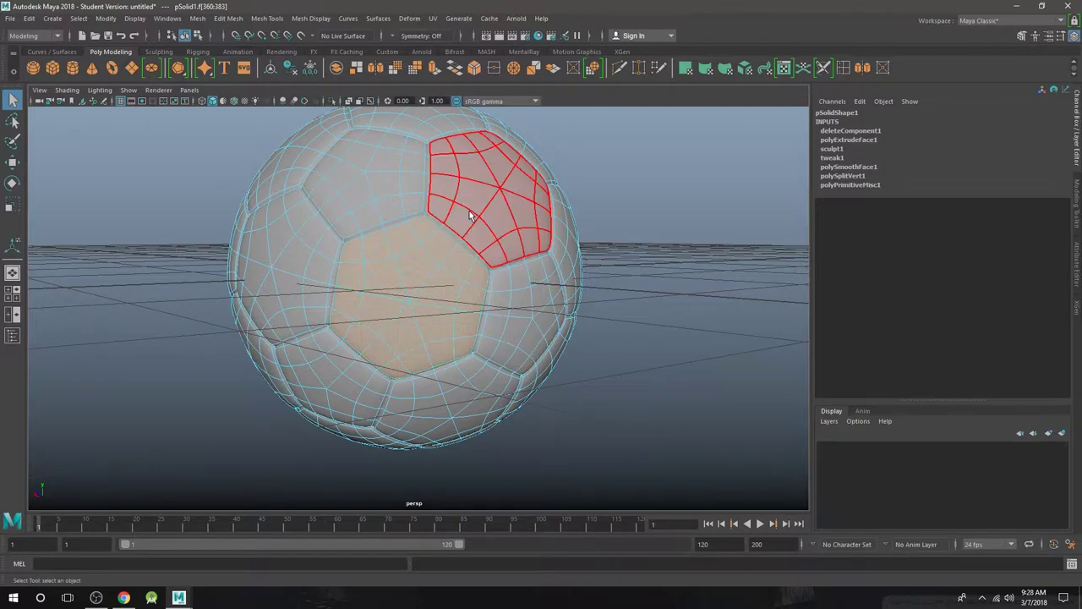
{"action": "left_click_drag", "start_coordinate": [471, 217], "coordinate": [481, 320], "text": "alt"}
{"action": "left_click", "coordinate": [403, 216], "text": "shift"}
{"action": "left_click", "coordinate": [424, 298], "text": "shift"}
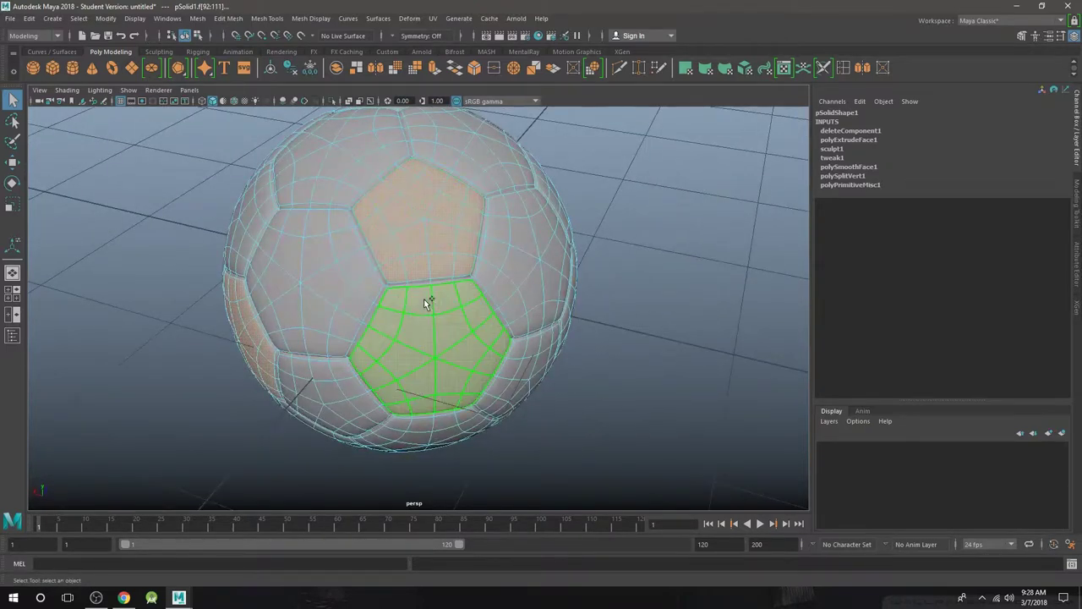
{"action": "left_click", "coordinate": [332, 252], "text": "shift"}
{"action": "left_click", "coordinate": [352, 172], "text": "shift"}
{"action": "left_click", "coordinate": [488, 164], "text": "shift"}
{"action": "left_click", "coordinate": [687, 253]}
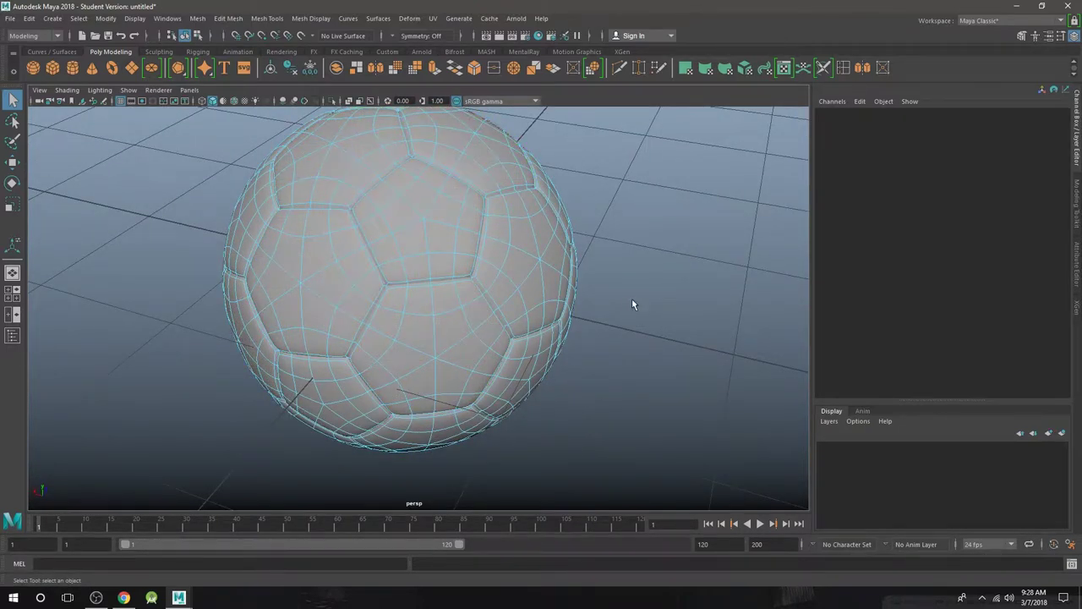
- Return the ball to object mode and examine the whole unselected ball
{"action": "scroll", "coordinate": [665, 282], "scroll_direction": "up", "scroll_amount": 2}
{"action": "left_click_drag", "start_coordinate": [633, 300], "coordinate": [668, 276], "text": "alt"}
{"action": "scroll", "coordinate": [665, 282], "scroll_direction": "down", "scroll_amount": 2}
{"action": "right_click_drag", "start_coordinate": [482, 198], "coordinate": [529, 176]}
{"action": "scroll", "coordinate": [618, 178], "scroll_direction": "down", "scroll_amount": 4}
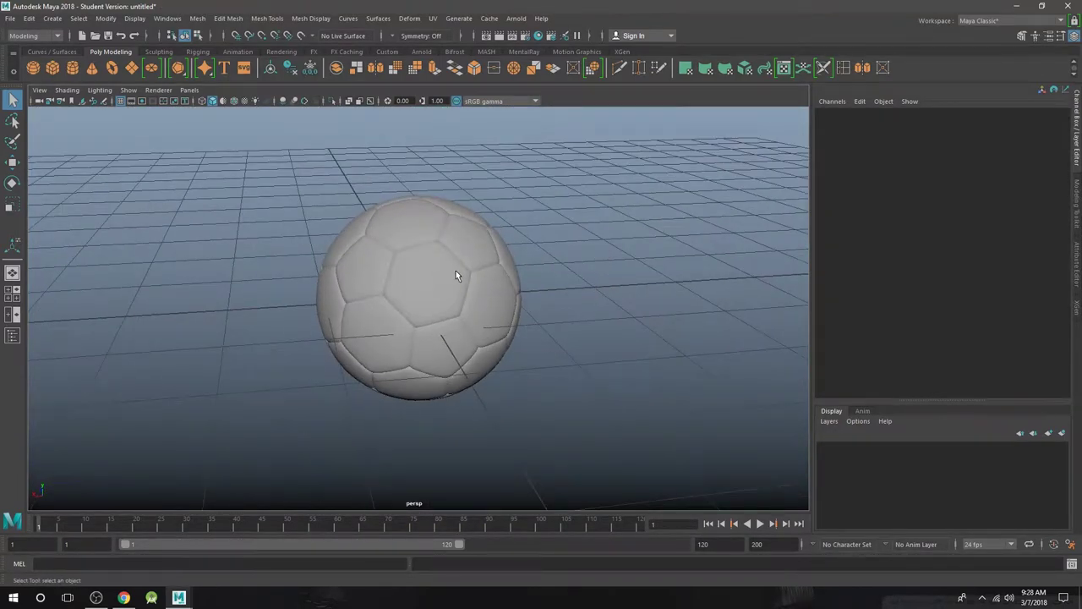
{"action": "left_click_drag", "start_coordinate": [455, 272], "coordinate": [492, 296], "text": "alt"}
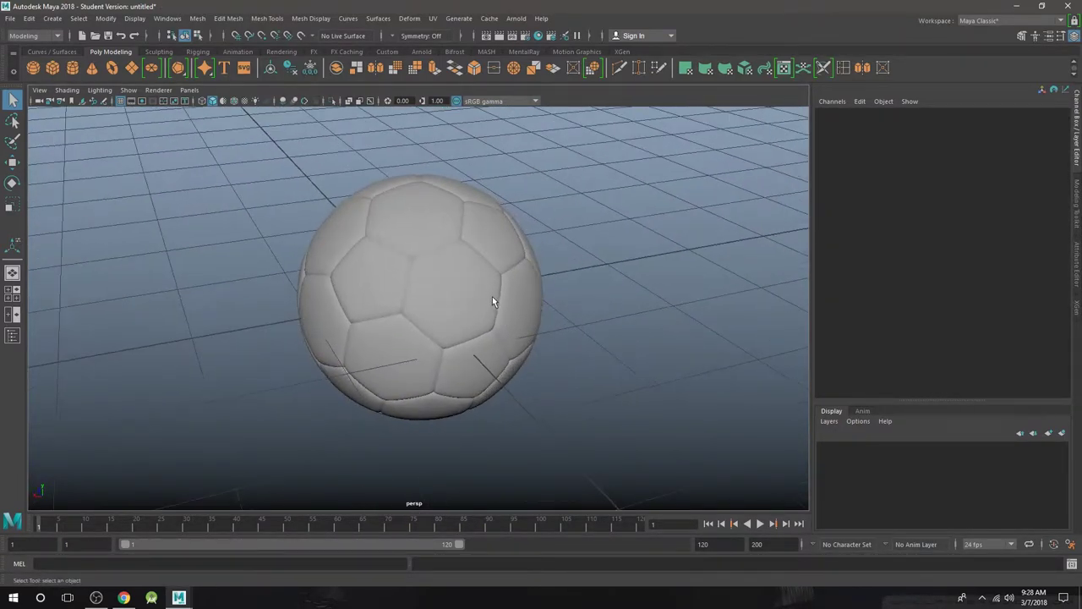
- Try to move the ball along the X axis
{"action": "left_click", "coordinate": [458, 279]}
{"action": "key", "text": "w"}
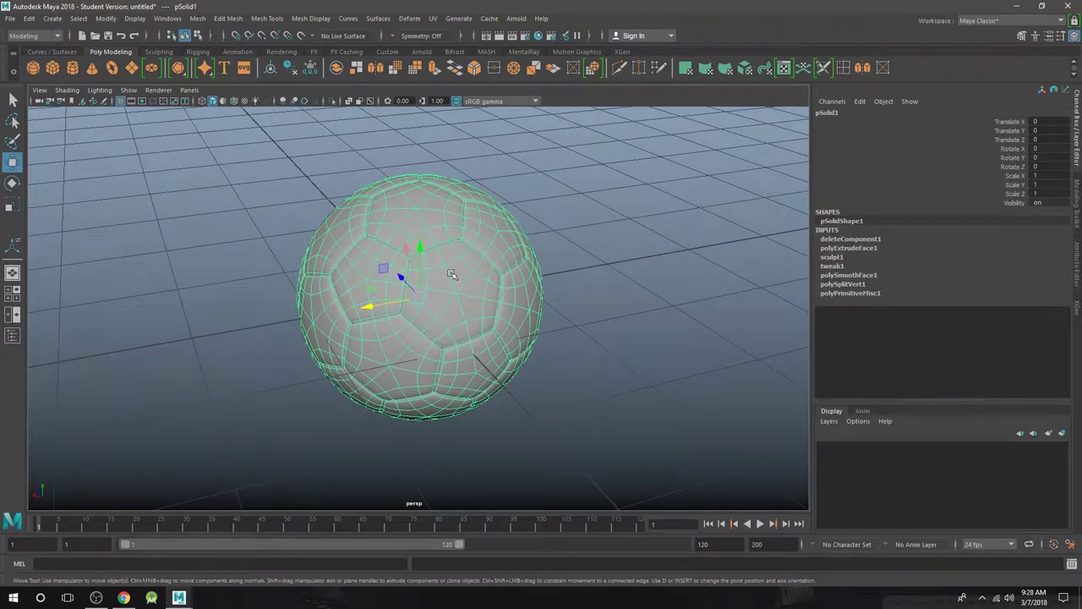
{"action": "left_click_drag", "start_coordinate": [367, 308], "coordinate": [895, 220]}
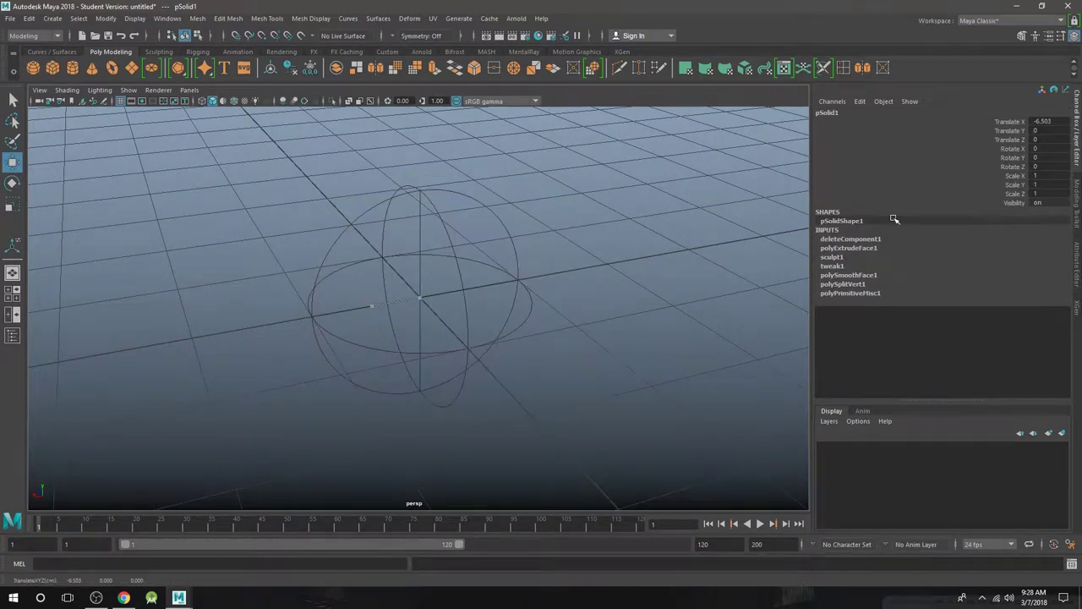
{"action": "left_click_drag", "start_coordinate": [801, 230], "coordinate": [617, 254]}
{"action": "key", "text": "ctrl+z"}
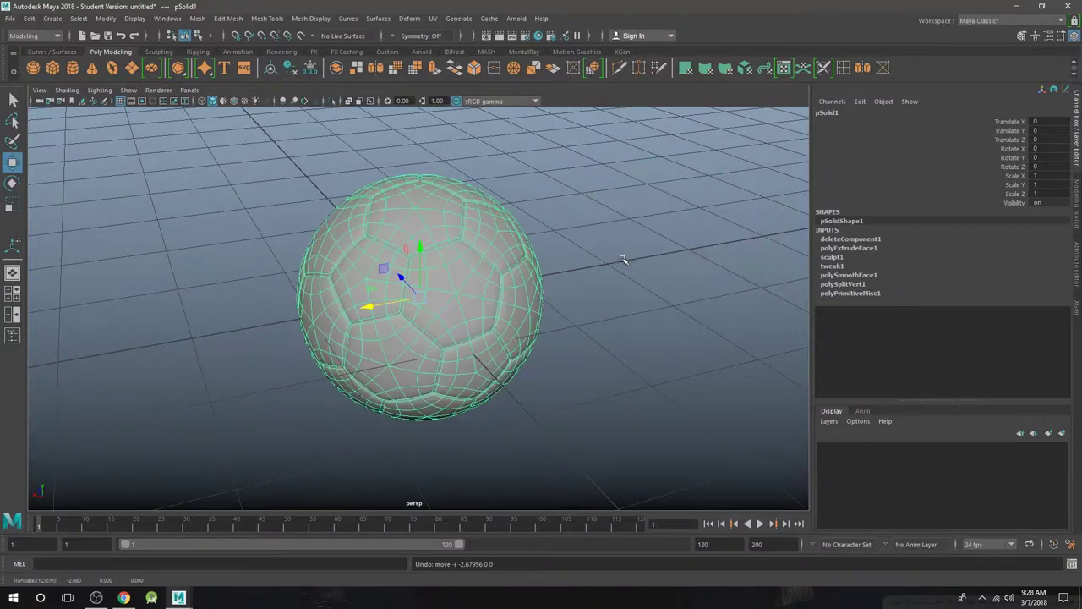
- Show the ball in wireframe and delete its construction history
{"action": "key", "text": "f"}
{"action": "key", "text": "4"}
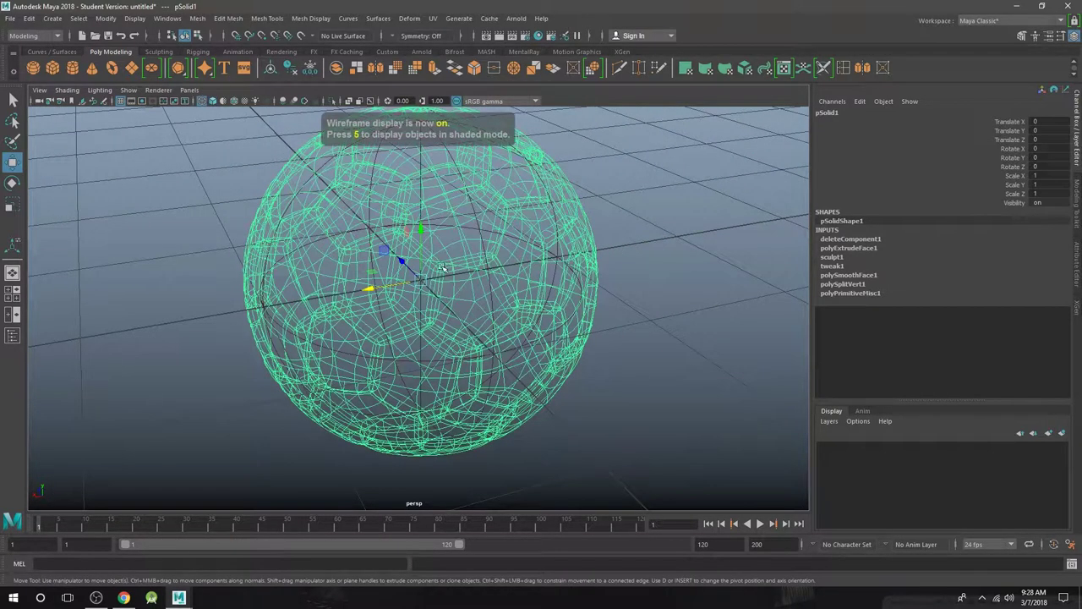
{"action": "left_click", "coordinate": [31, 18]}
{"action": "mouse_move", "coordinate": [148, 154]}
{"action": "left_click", "coordinate": [190, 161]}
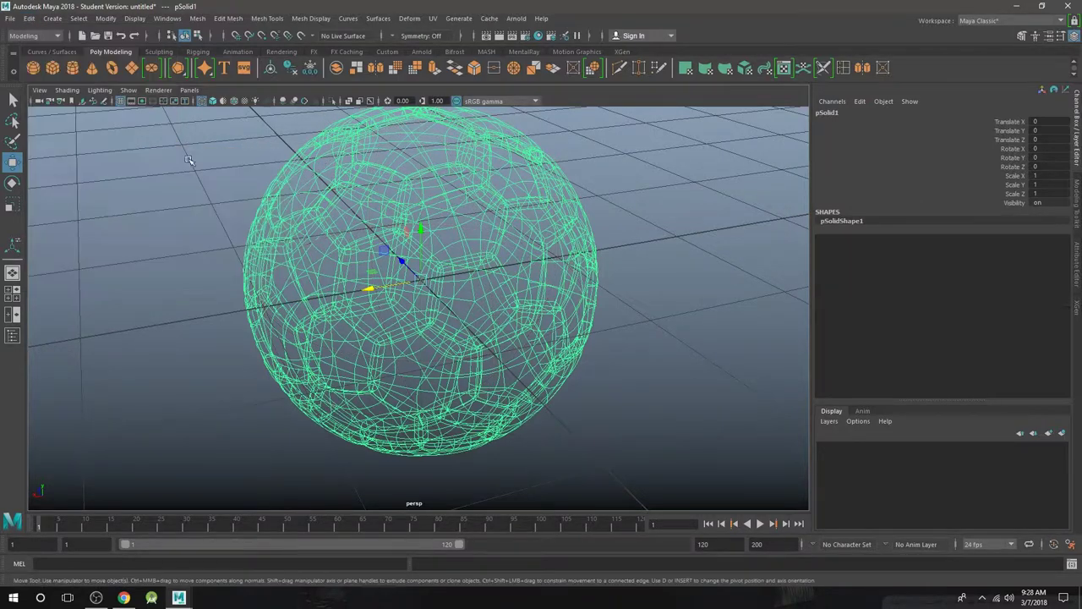
{"action": "scroll", "coordinate": [512, 227], "scroll_direction": "down", "scroll_amount": 3}
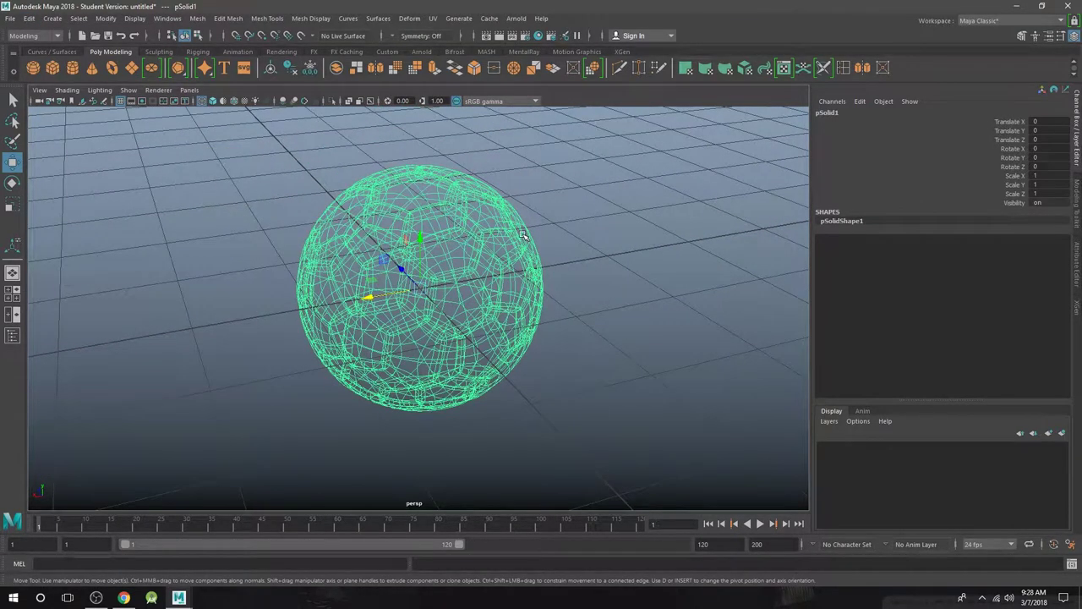
- Display the ball shaded and move it aside along the X axis to about -5.246
{"action": "key", "text": "6"}
{"action": "left_click", "coordinate": [560, 240]}
{"action": "left_click", "coordinate": [390, 295]}
{"action": "mouse_move", "coordinate": [369, 301]}
{"action": "left_mouse_down"}
{"action": "mouse_move", "coordinate": [691, 221]}
{"action": "mouse_move", "coordinate": [967, 124]}
{"action": "left_mouse_up"}
{"action": "scroll", "coordinate": [617, 242], "scroll_direction": "down", "scroll_amount": 3}
{"action": "middle_click_drag", "start_coordinate": [617, 242], "coordinate": [570, 237], "text": "alt"}
{"action": "left_click_drag", "start_coordinate": [601, 237], "coordinate": [551, 215], "text": "alt"}
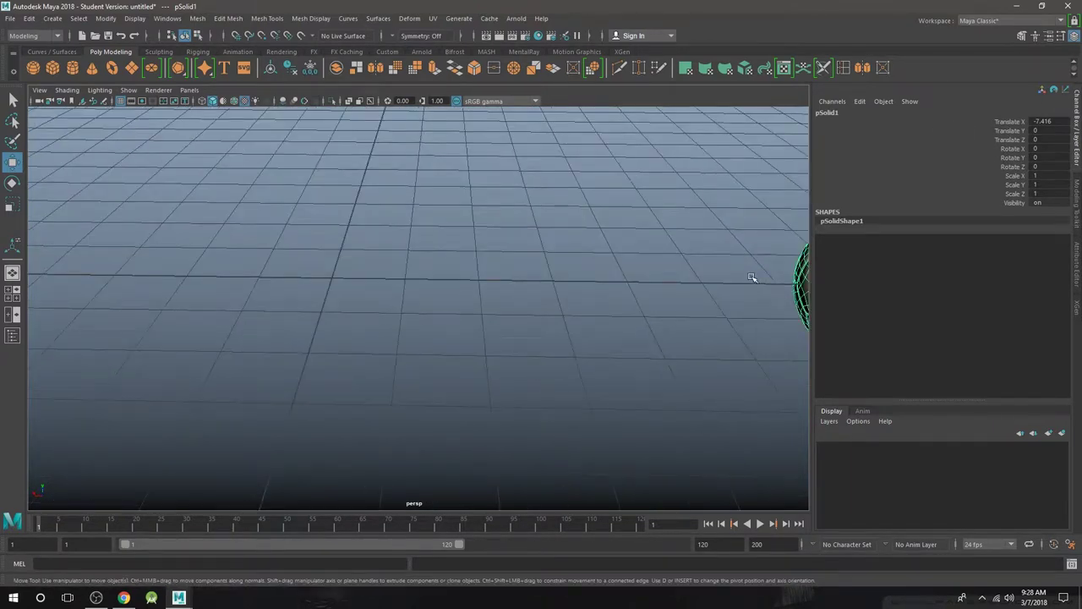
{"action": "scroll", "coordinate": [752, 278], "scroll_direction": "down", "scroll_amount": 3}
{"action": "left_click_drag", "start_coordinate": [700, 294], "coordinate": [582, 292]}
{"action": "scroll", "coordinate": [531, 261], "scroll_direction": "up", "scroll_amount": 3}
{"action": "middle_click_drag", "start_coordinate": [530, 261], "coordinate": [658, 276], "text": "alt"}
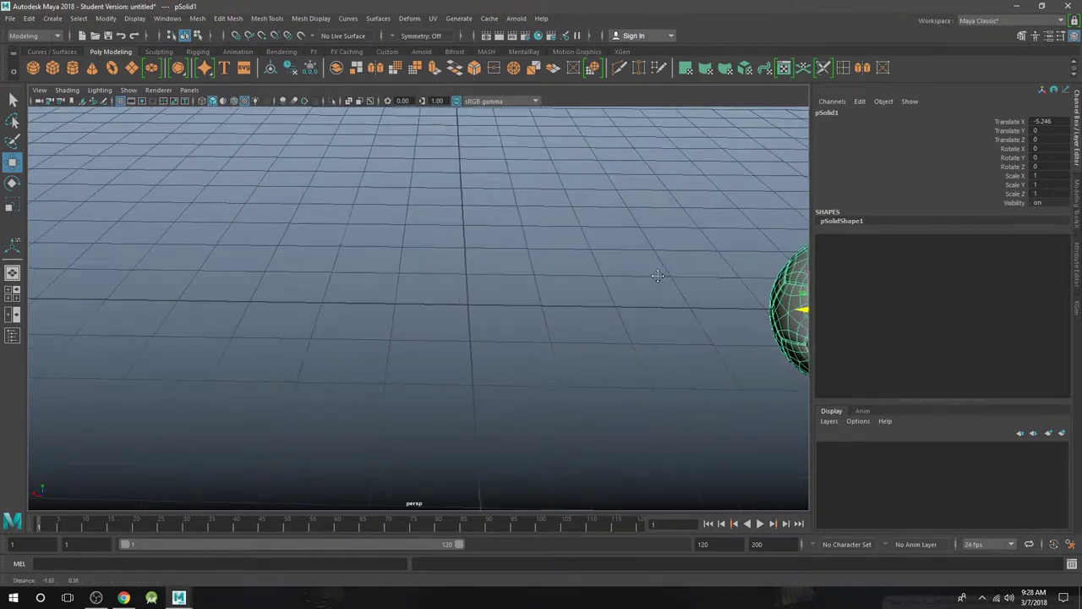
{"action": "left_click_drag", "start_coordinate": [658, 275], "coordinate": [644, 274], "text": "alt"}
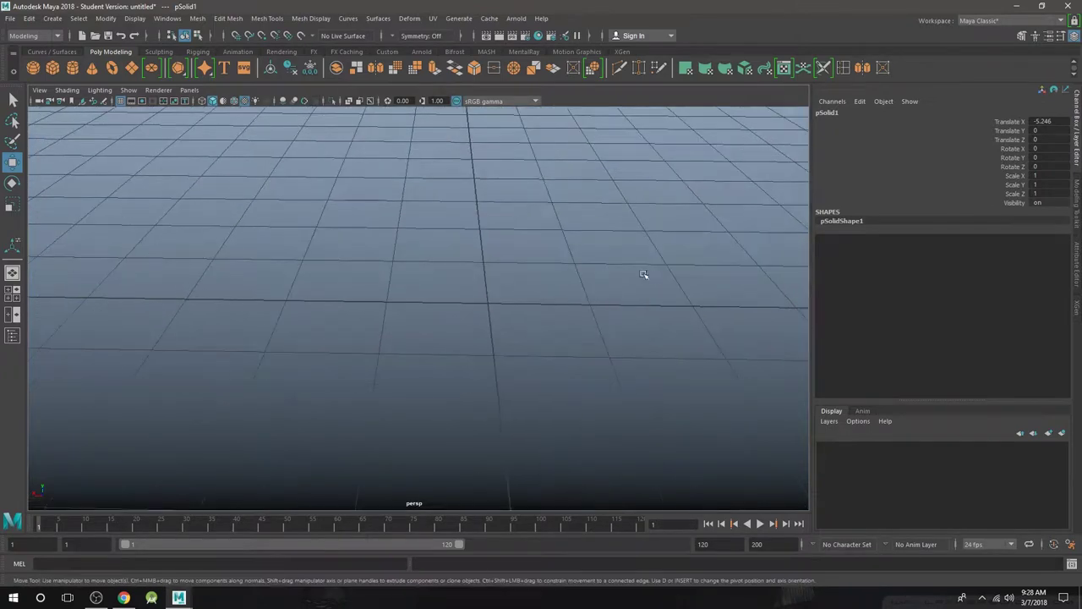
- Create a polygon cube at the origin
{"action": "left_click", "coordinate": [53, 68]}
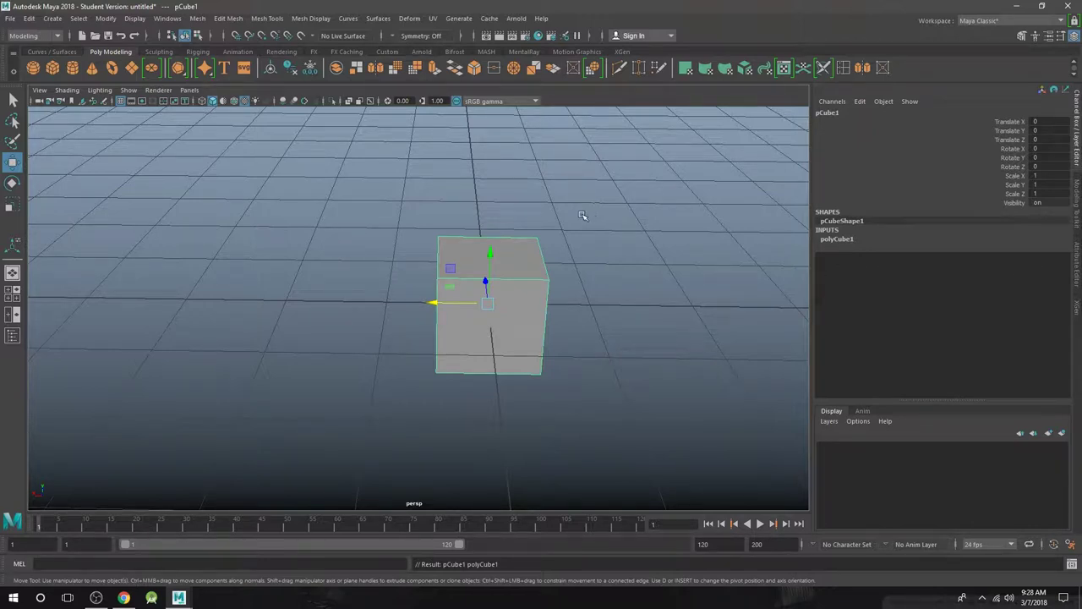
{"action": "scroll", "coordinate": [555, 213], "scroll_direction": "up", "scroll_amount": 3}
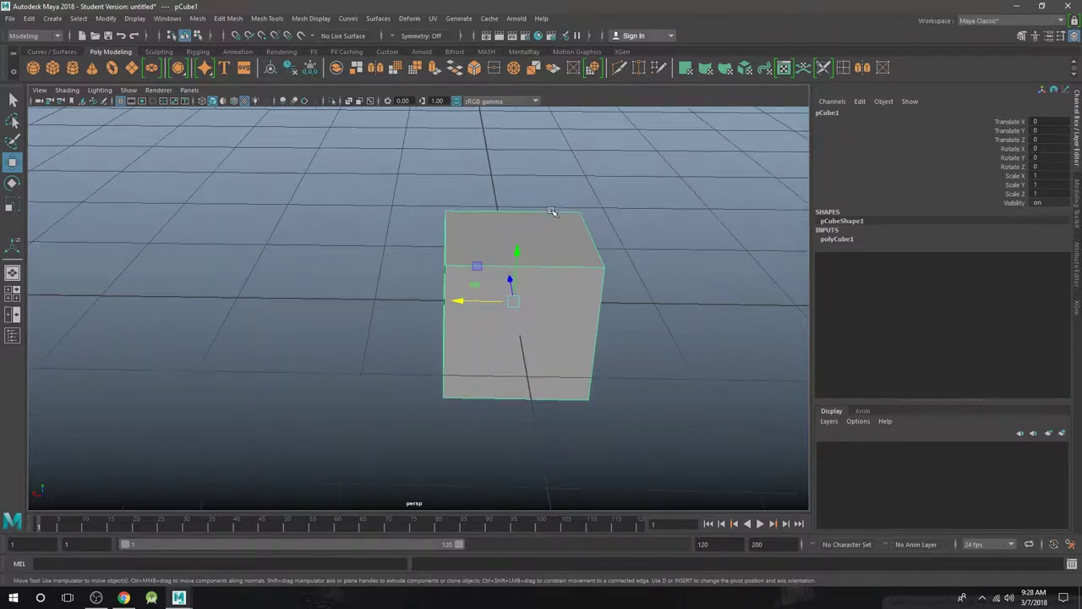
{"action": "scroll", "coordinate": [542, 225], "scroll_direction": "up", "scroll_amount": 2}
- Smooth the cube with one division
{"action": "right_click_drag", "start_coordinate": [537, 215], "coordinate": [535, 281], "text": "shift"}
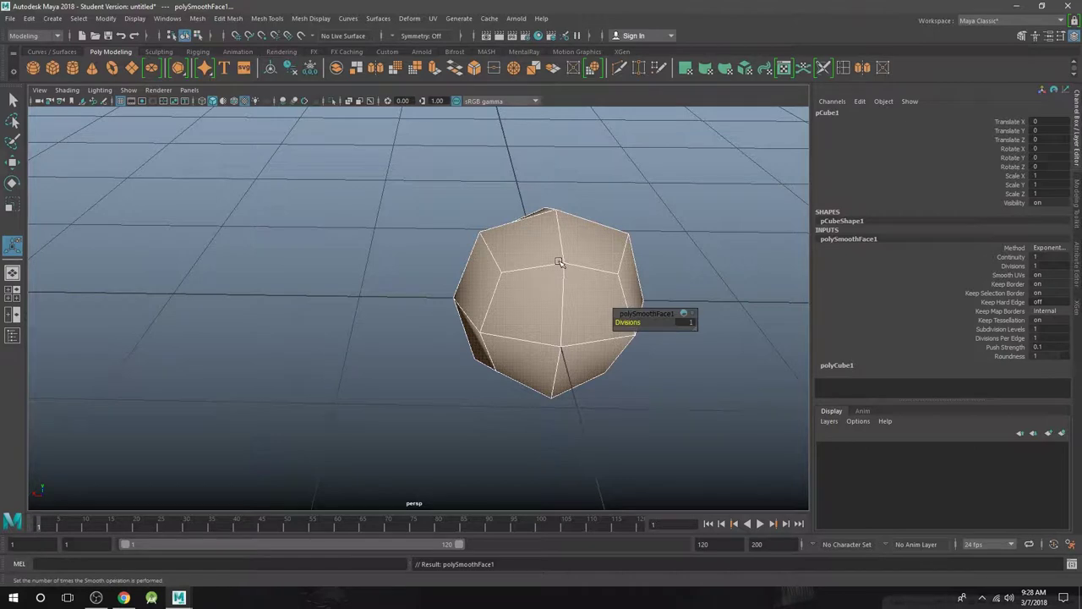
{"action": "key", "text": "ctrl+z"}
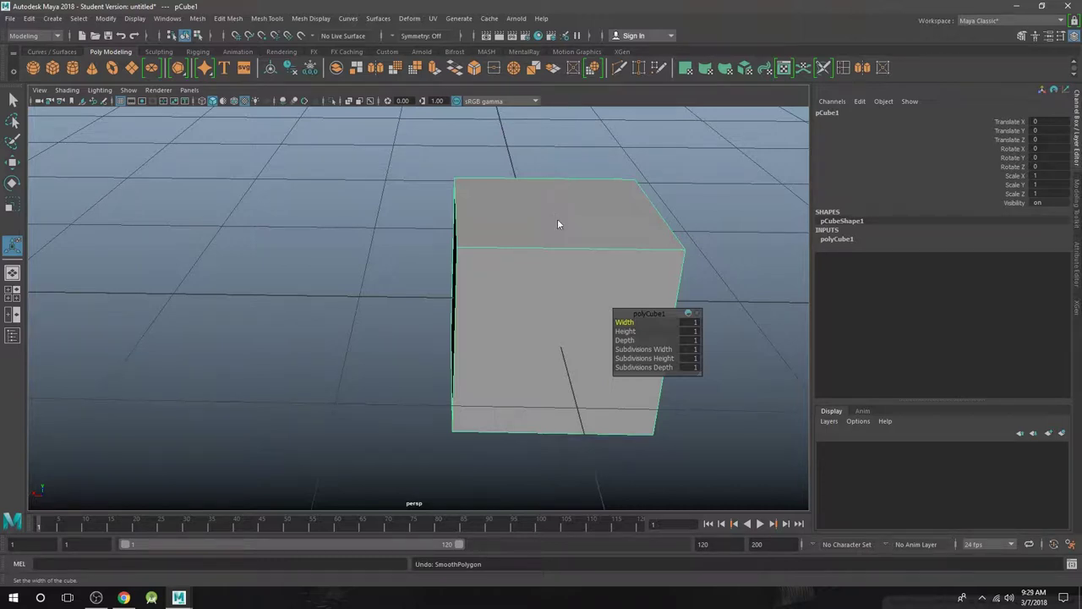
{"action": "right_click_drag", "start_coordinate": [557, 223], "coordinate": [511, 292], "text": "shift"}
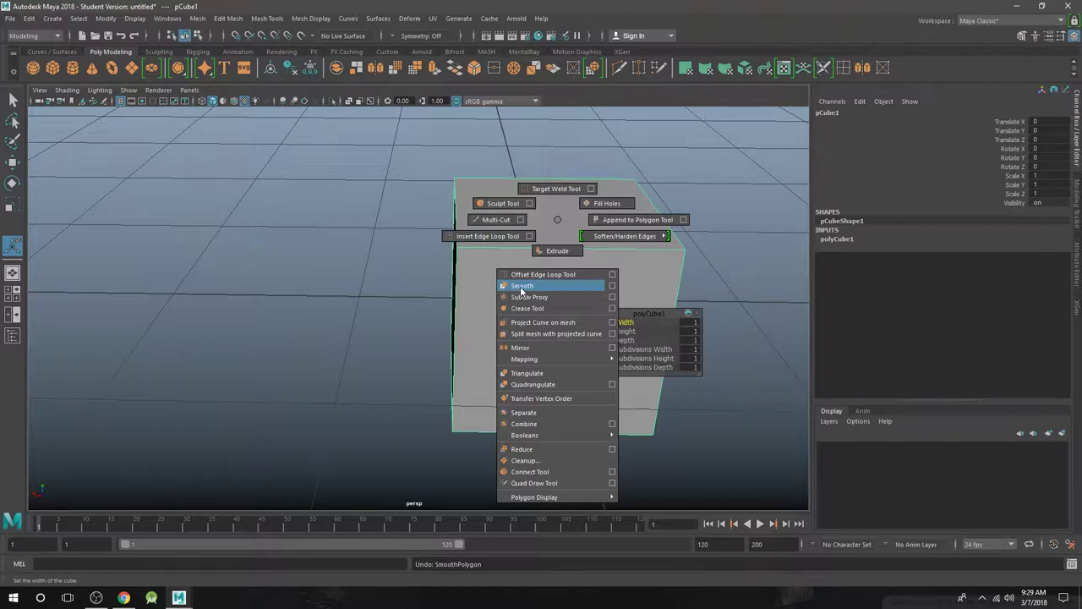
{"action": "left_click", "coordinate": [522, 287]}
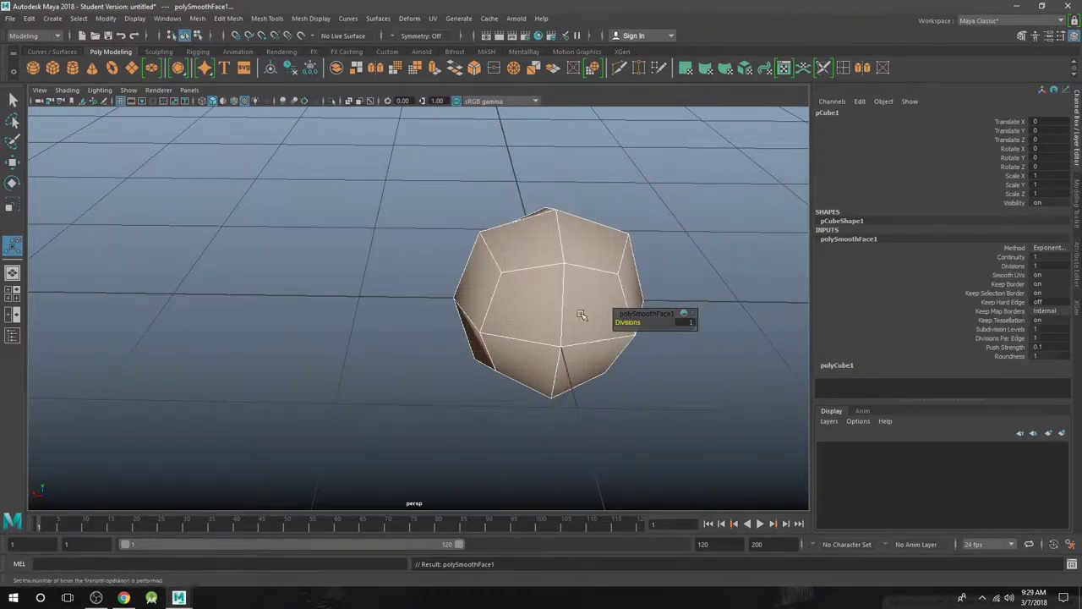
{"action": "left_click_drag", "start_coordinate": [591, 325], "coordinate": [493, 314], "text": "alt"}
{"action": "right_click_drag", "start_coordinate": [493, 314], "coordinate": [563, 310], "text": "alt"}
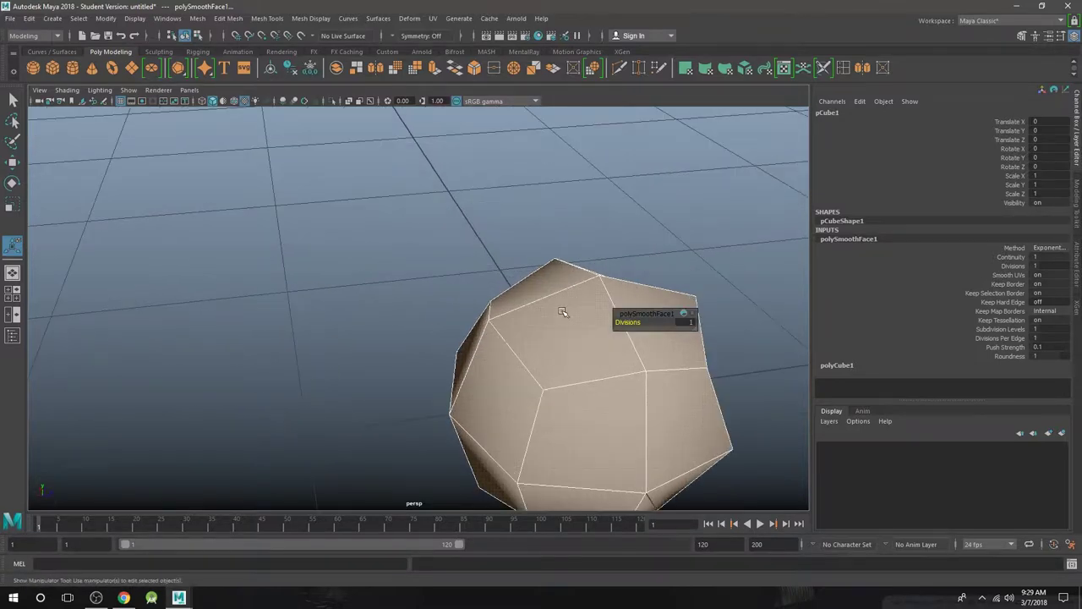
{"action": "middle_click_drag", "start_coordinate": [563, 310], "coordinate": [437, 240], "text": "alt"}
{"action": "left_click_drag", "start_coordinate": [437, 239], "coordinate": [457, 278], "text": "alt"}
{"action": "right_click_drag", "start_coordinate": [464, 227], "coordinate": [524, 211]}
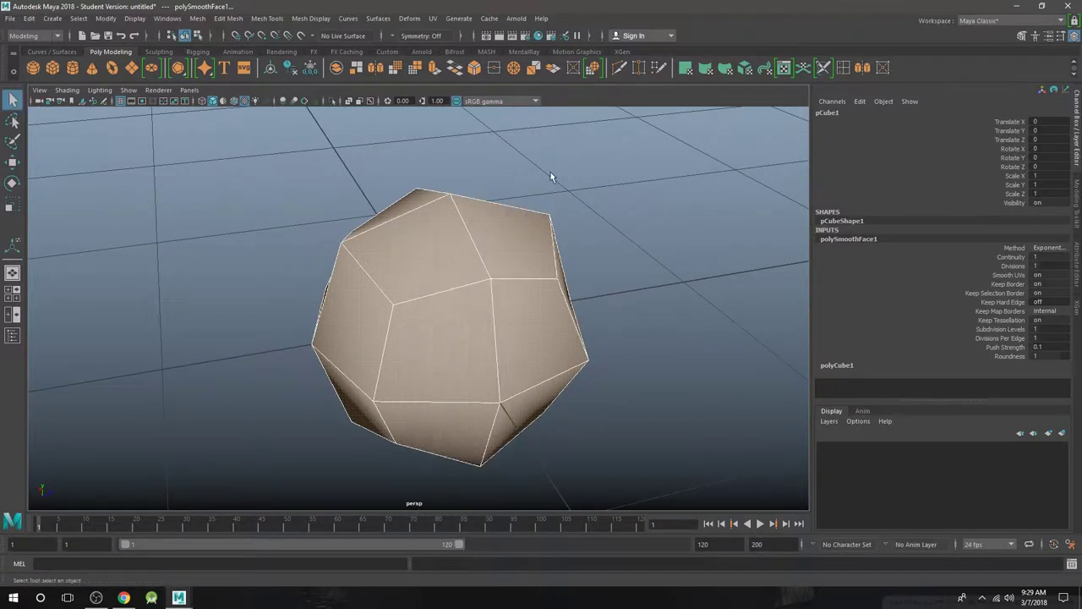
{"action": "left_click", "coordinate": [552, 174]}
- Reselect the smoothed cube, switch it to edge mode and select one of its edges
{"action": "middle_click_drag", "start_coordinate": [564, 226], "coordinate": [586, 180], "text": "alt"}
{"action": "left_click", "coordinate": [526, 218]}
{"action": "left_click_drag", "start_coordinate": [585, 180], "coordinate": [462, 203], "text": "alt"}
{"action": "scroll", "coordinate": [489, 229], "scroll_direction": "up", "scroll_amount": 4}
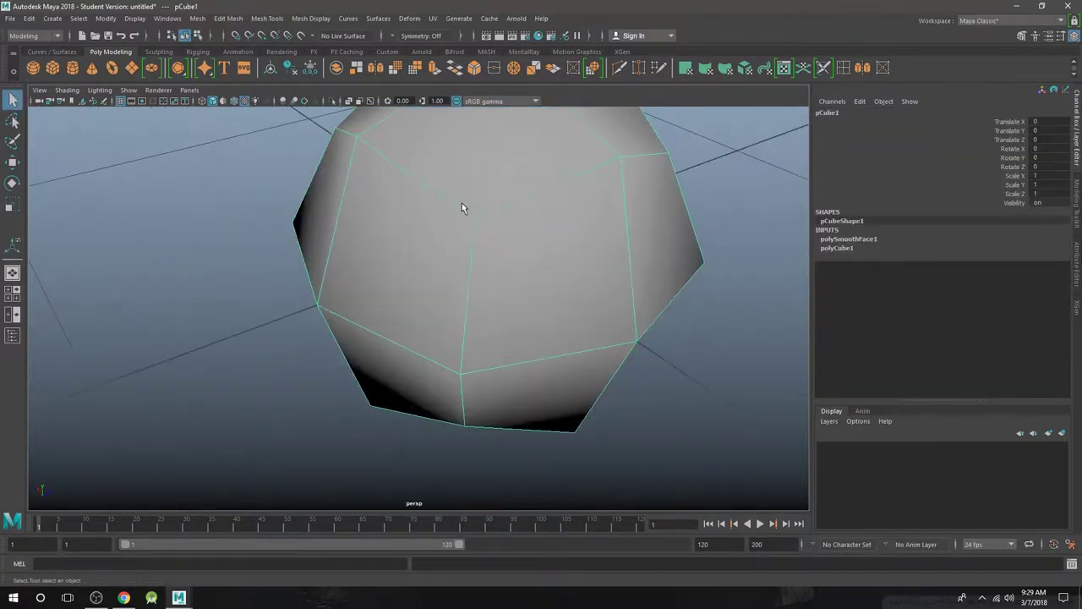
{"action": "right_click", "coordinate": [429, 182]}
{"action": "left_click", "coordinate": [429, 151]}
{"action": "left_click", "coordinate": [630, 208]}
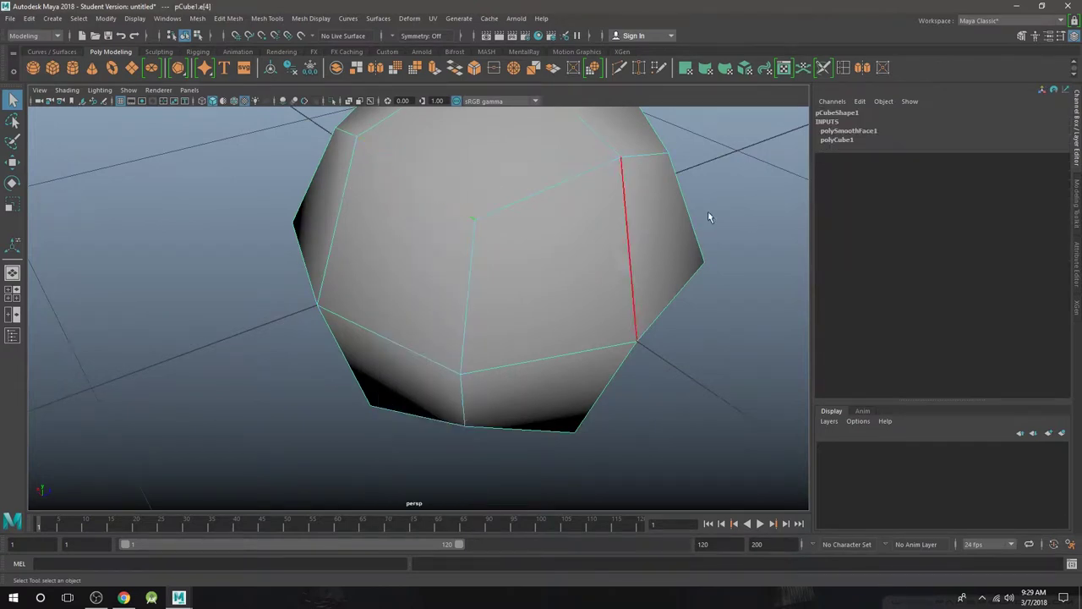
- In the front view, select the mesh's inner upper-middle vertices together with its outer lower-left and lower-right corner vertices
{"action": "left_click_drag", "start_coordinate": [708, 211], "coordinate": [581, 270], "text": "alt"}
{"action": "key", "text": "space"}
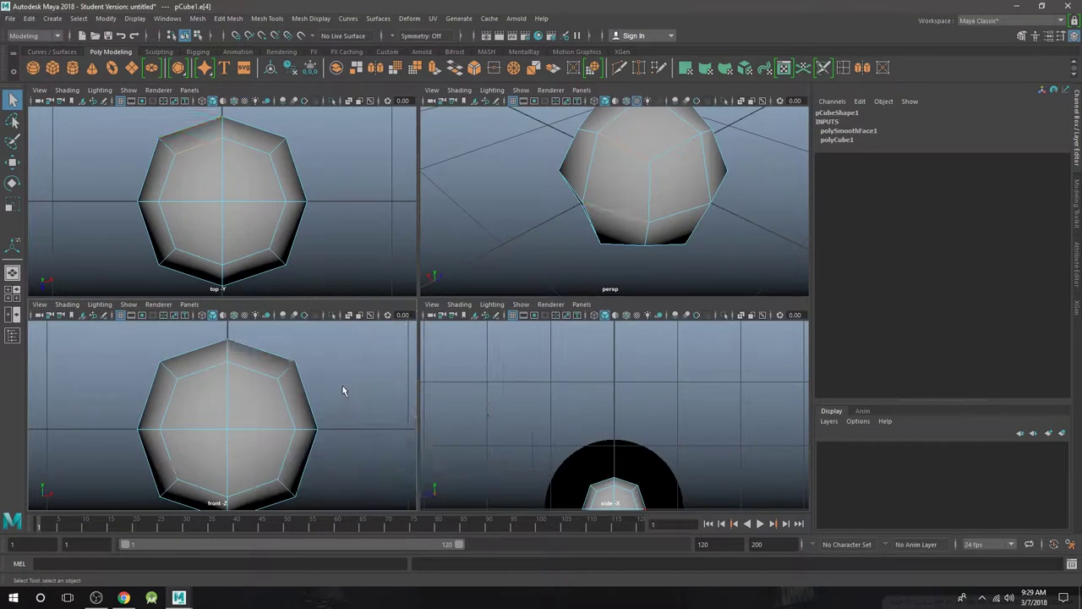
{"action": "key", "text": "space"}
{"action": "scroll", "coordinate": [467, 302], "scroll_direction": "down", "scroll_amount": 10}
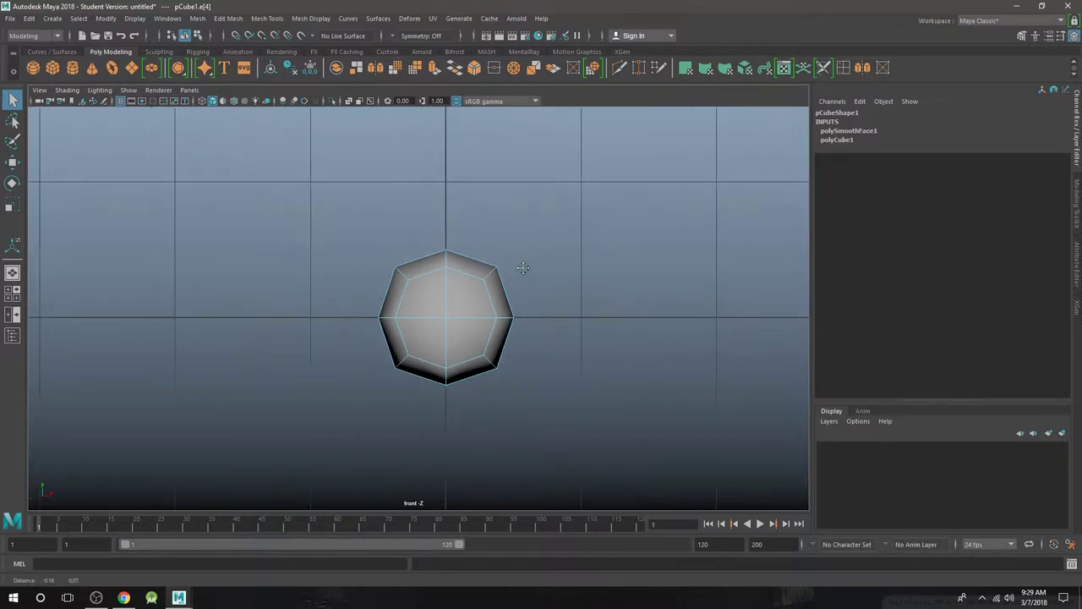
{"action": "scroll", "coordinate": [602, 338], "scroll_direction": "up", "scroll_amount": 4}
{"action": "right_click_drag", "start_coordinate": [490, 224], "coordinate": [457, 221]}
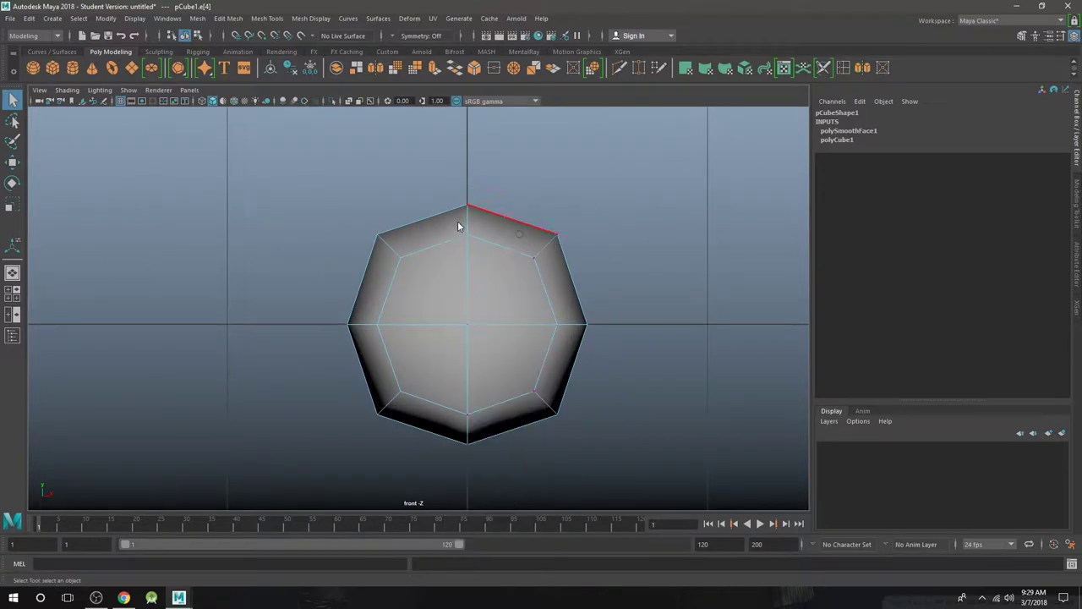
{"action": "left_click", "coordinate": [459, 234]}
{"action": "left_click_drag", "start_coordinate": [358, 398], "coordinate": [410, 438], "text": "shift"}
{"action": "left_click_drag", "start_coordinate": [547, 444], "coordinate": [590, 388], "text": "shift"}
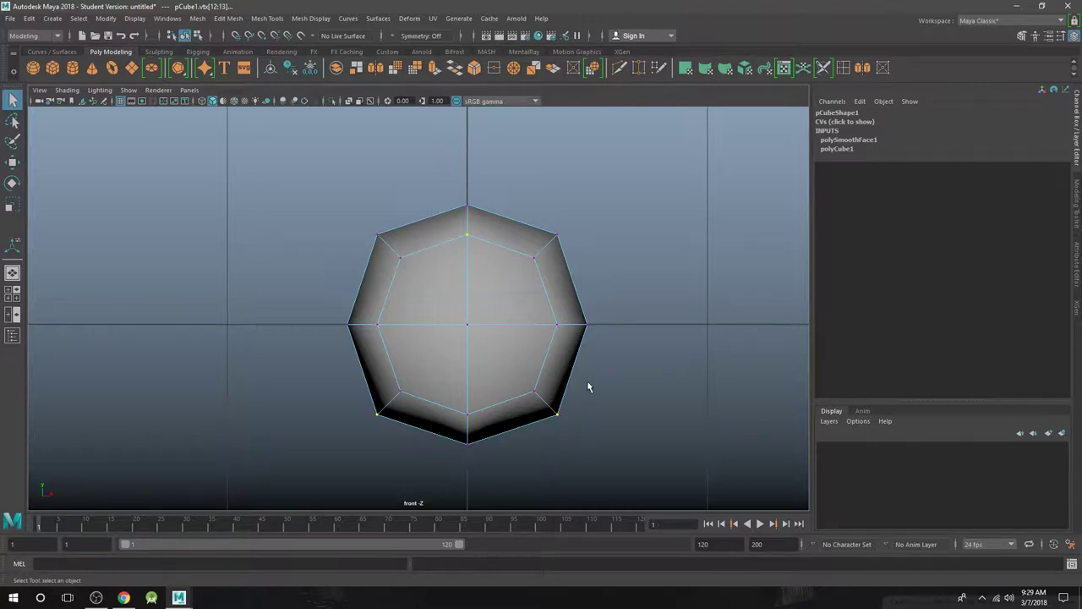
- Scale the selected vertices along the Y axis by about 1.333
{"action": "key", "text": "r"}
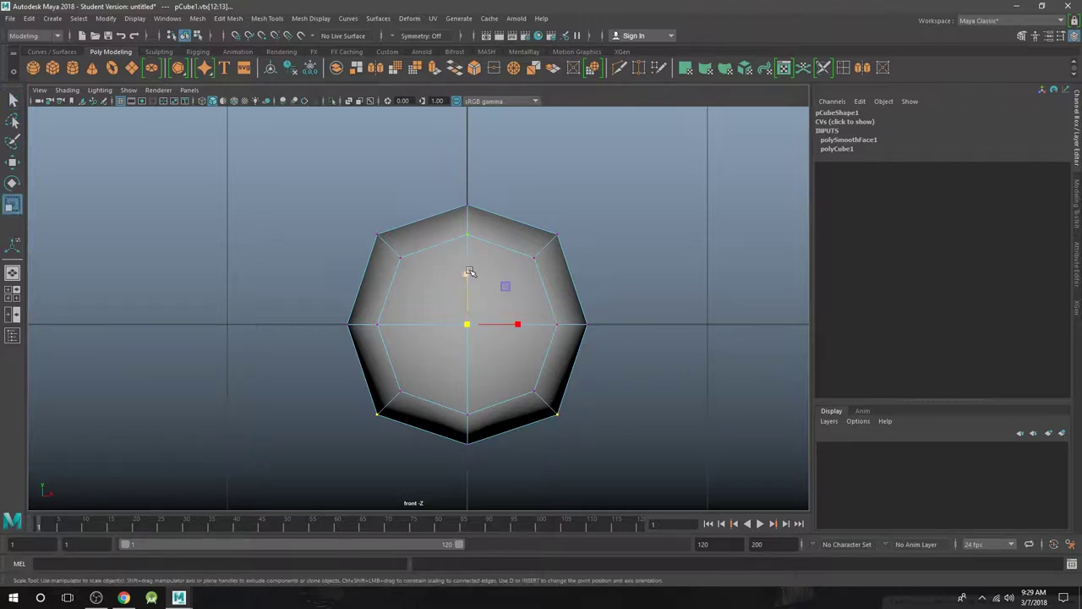
{"action": "left_click_drag", "start_coordinate": [468, 274], "coordinate": [466, 258]}
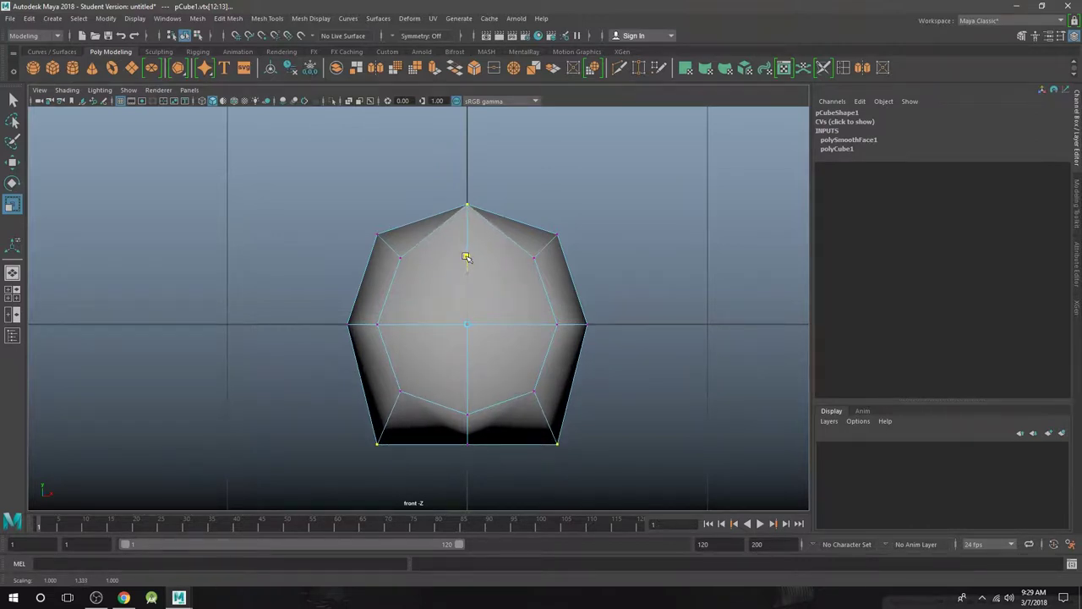
{"action": "left_click_drag", "start_coordinate": [467, 257], "coordinate": [467, 258]}
- Return to the perspective view, switch the cube to edge mode and select the upper diagonal edge running from a stretched corner
{"action": "key", "text": "space"}
{"action": "key", "text": "space"}
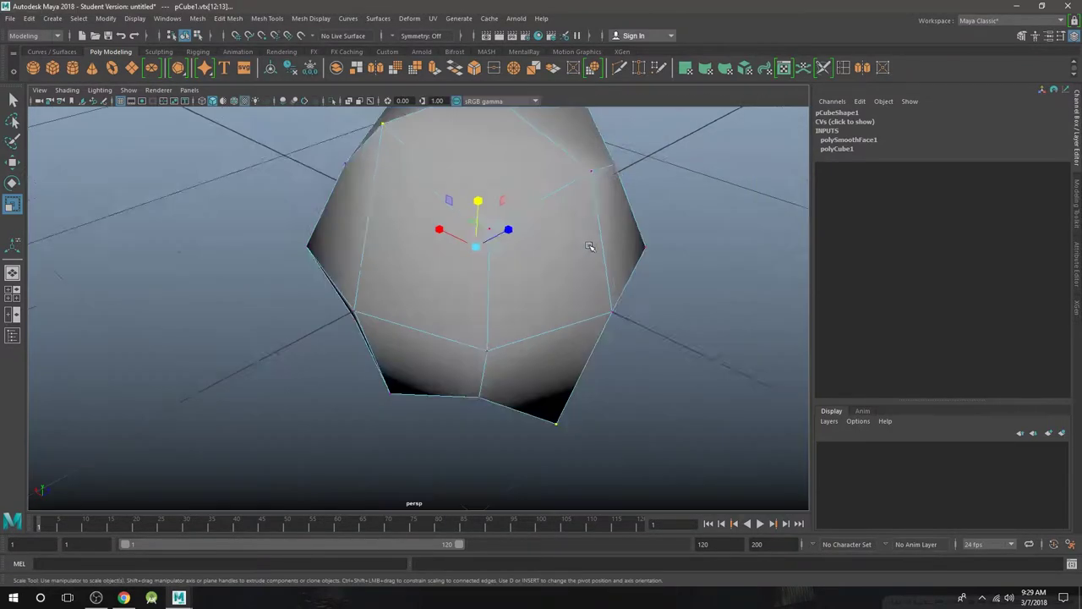
{"action": "scroll", "coordinate": [590, 247], "scroll_direction": "down", "scroll_amount": 4}
{"action": "left_click_drag", "start_coordinate": [591, 247], "coordinate": [585, 287], "text": "alt"}
{"action": "scroll", "coordinate": [584, 285], "scroll_direction": "up", "scroll_amount": 3}
{"action": "middle_click_drag", "start_coordinate": [553, 246], "coordinate": [542, 285], "text": "alt"}
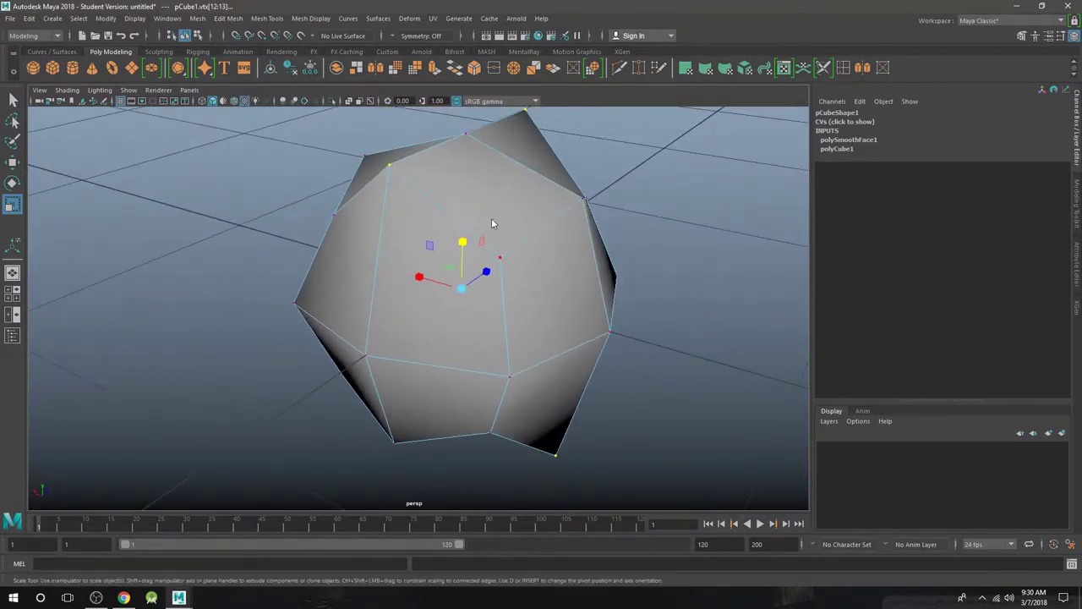
{"action": "right_click_drag", "start_coordinate": [492, 220], "coordinate": [491, 191]}
{"action": "left_click", "coordinate": [442, 201]}
{"action": "left_click_drag", "start_coordinate": [440, 201], "coordinate": [463, 246]}
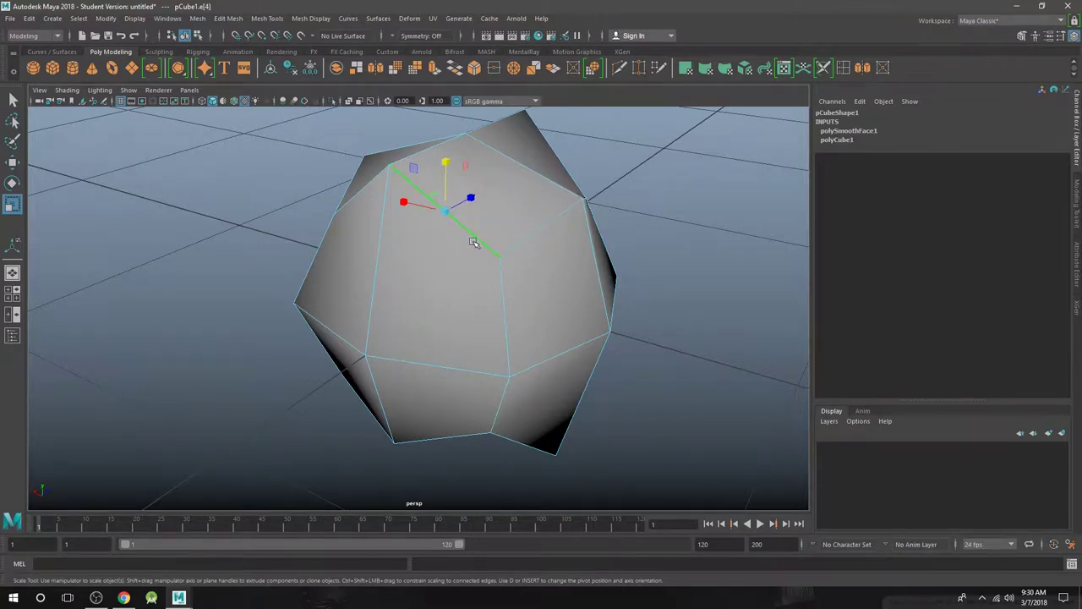
- Add the connecting vertical and lower diagonal edges to the selection, continuing the curved seam around the cube
{"action": "left_click", "coordinate": [514, 298], "text": "shift"}
{"action": "left_click", "coordinate": [507, 394], "text": "shift"}
{"action": "left_click_drag", "start_coordinate": [639, 444], "coordinate": [607, 398], "text": "alt"}
{"action": "left_click", "coordinate": [569, 407], "text": "shift"}
{"action": "left_click_drag", "start_coordinate": [663, 429], "coordinate": [559, 440], "text": "alt"}
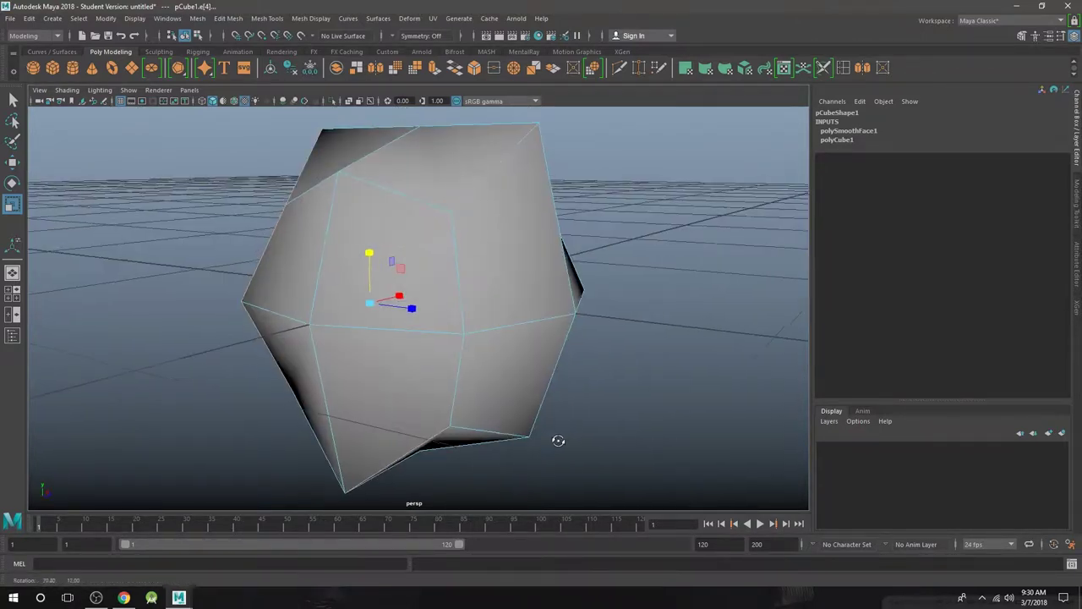
{"action": "left_click", "coordinate": [461, 390]}
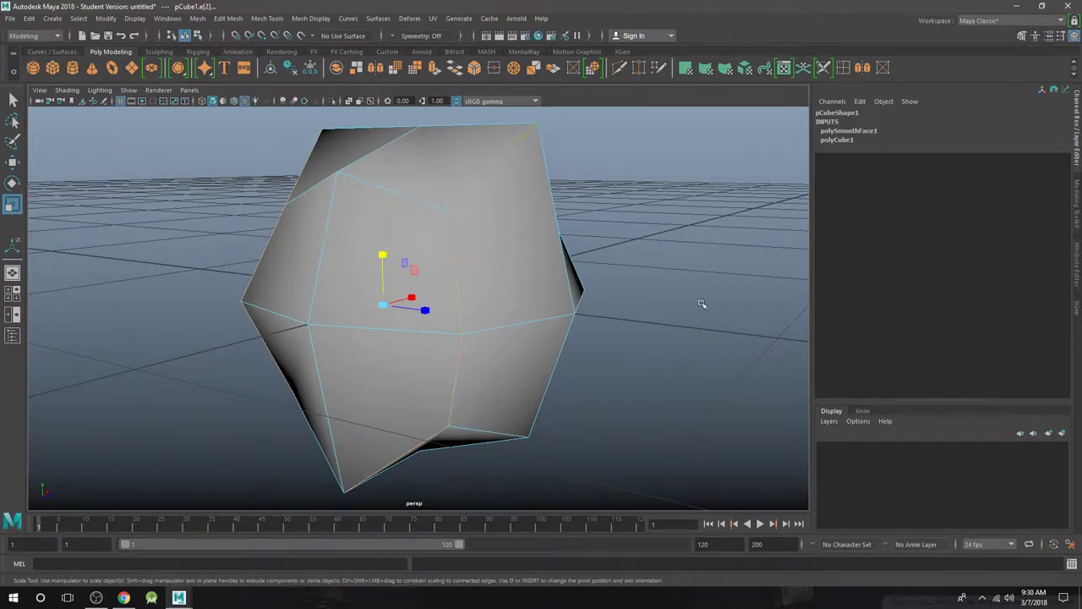
{"action": "left_click_drag", "start_coordinate": [702, 305], "coordinate": [431, 249], "text": "alt"}
{"action": "left_click", "coordinate": [395, 181], "text": "shift"}
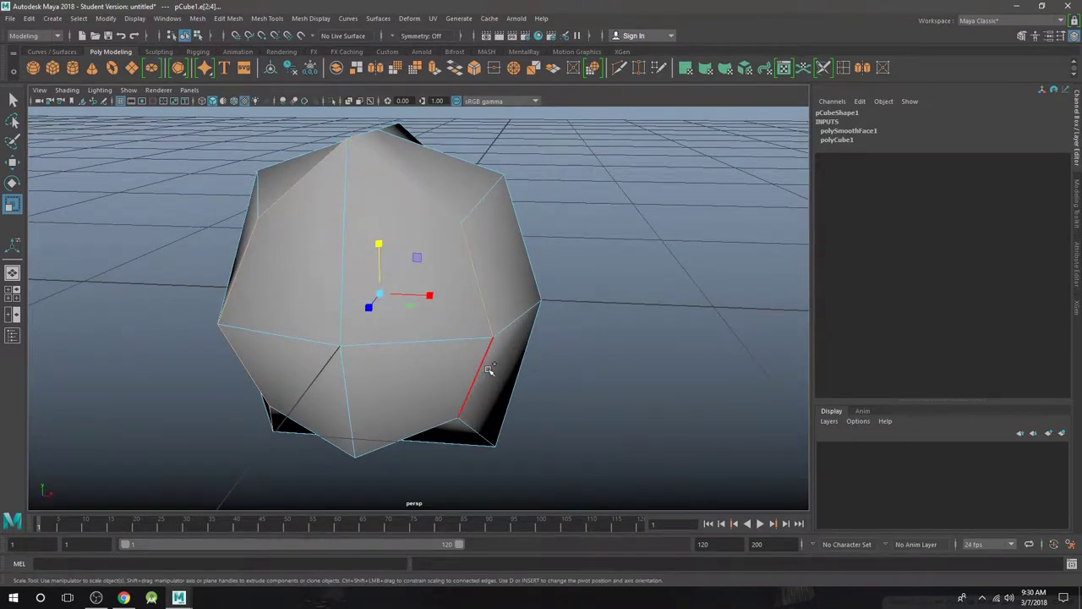
- Complete the edge selection as one continuous seam around the cube, and check it in wireframe before restoring the shaded display
{"action": "left_click_drag", "start_coordinate": [489, 370], "coordinate": [564, 364], "text": "alt"}
{"action": "left_click_drag", "start_coordinate": [657, 437], "coordinate": [418, 394], "text": "alt"}
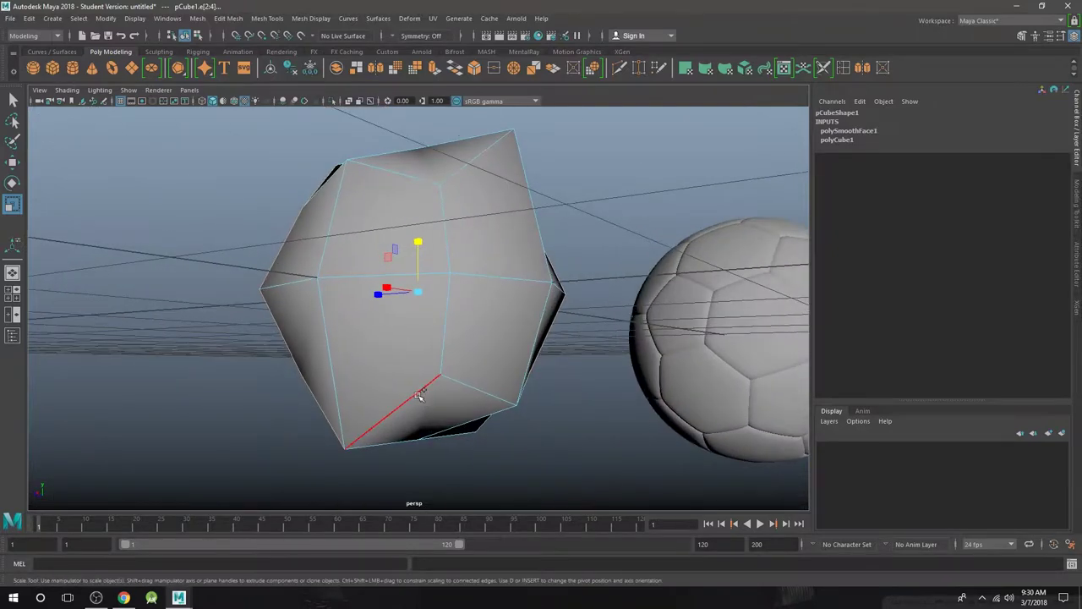
{"action": "left_click", "coordinate": [526, 385]}
{"action": "key", "text": "ctrl+z"}
{"action": "left_click_drag", "start_coordinate": [587, 386], "coordinate": [435, 346], "text": "alt"}
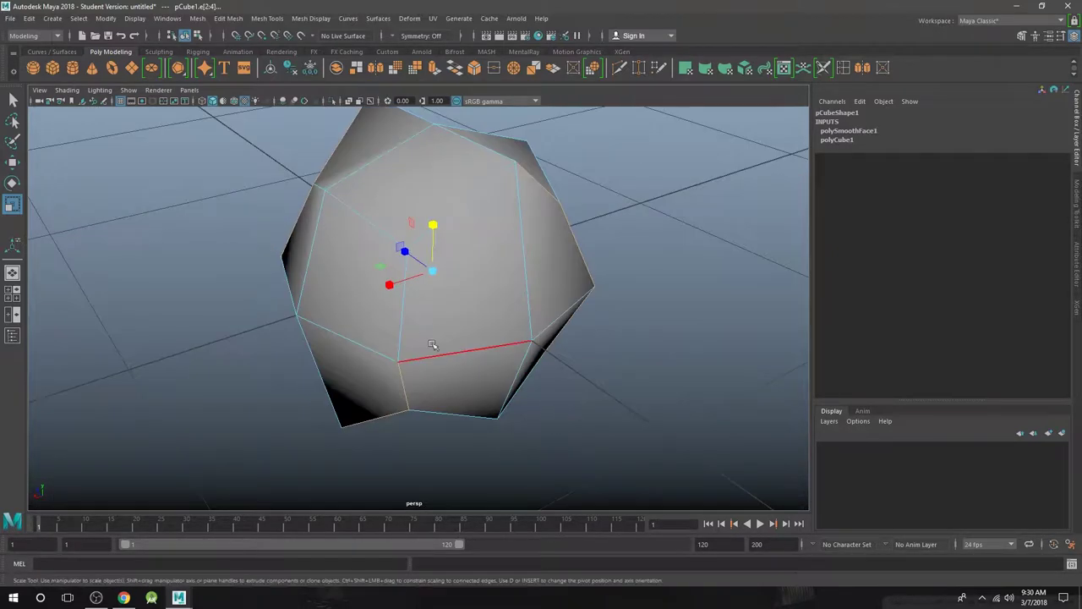
{"action": "left_click_drag", "start_coordinate": [476, 193], "coordinate": [522, 184], "text": "alt"}
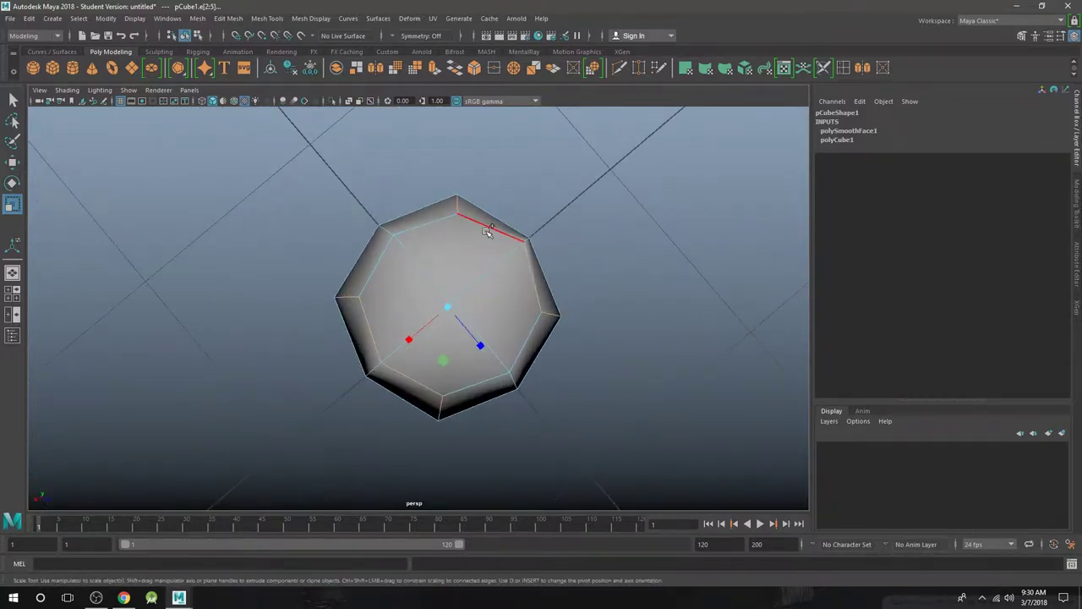
{"action": "left_click_drag", "start_coordinate": [684, 237], "coordinate": [449, 374], "text": "alt"}
{"action": "key", "text": "4"}
{"action": "left_click_drag", "start_coordinate": [550, 374], "coordinate": [711, 341], "text": "alt"}
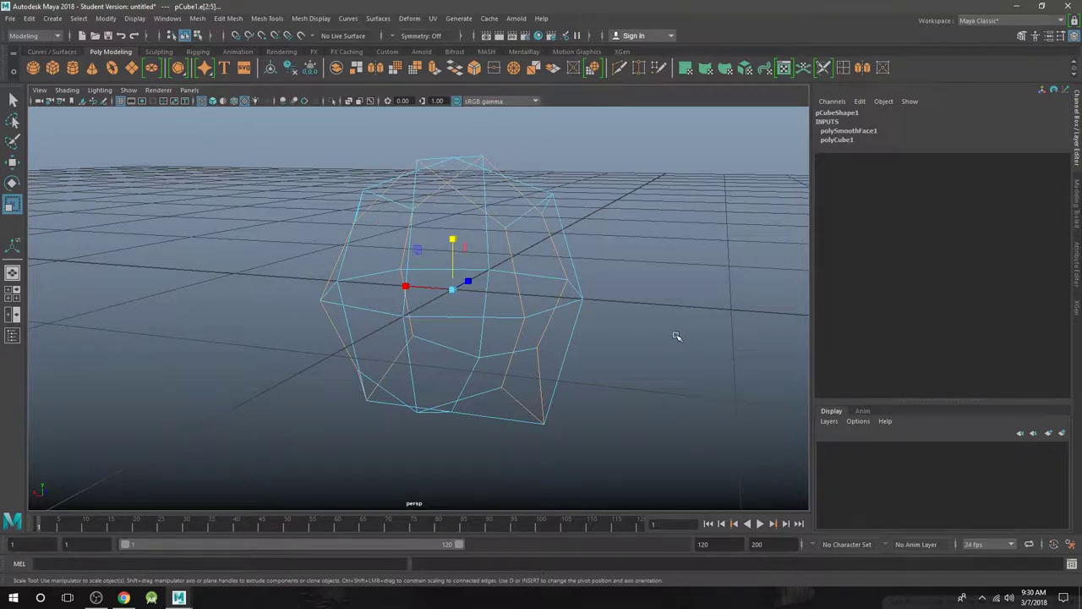
{"action": "key", "text": "5"}
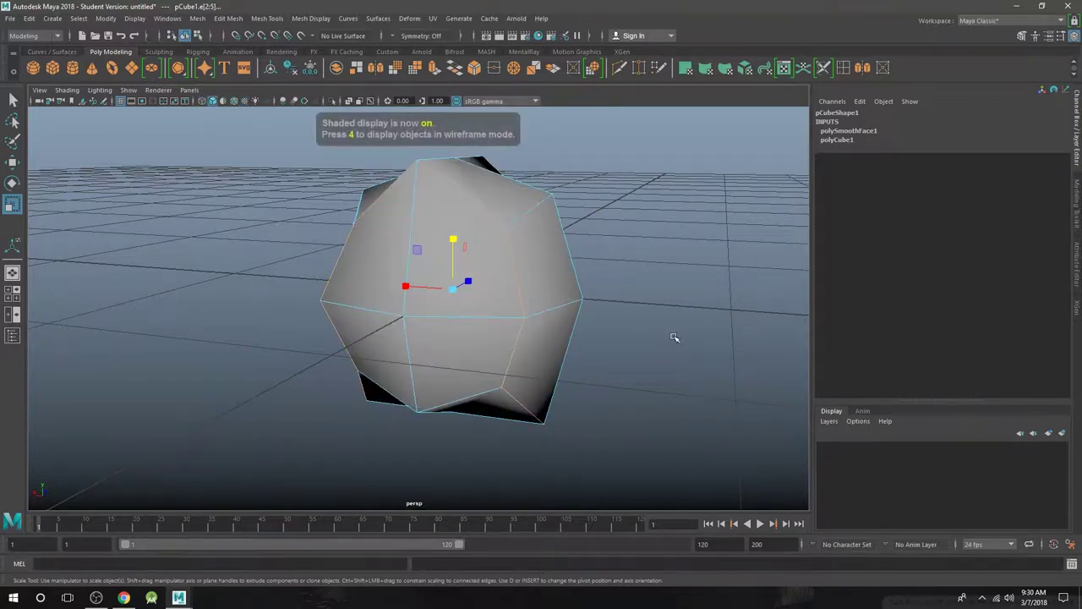
{"action": "mouse_move", "coordinate": [663, 338]}
{"action": "left_mouse_down", "text": "alt"}
{"action": "mouse_move", "coordinate": [546, 358]}
{"action": "mouse_move", "coordinate": [527, 381]}
{"action": "mouse_move", "coordinate": [544, 357]}
{"action": "mouse_move", "coordinate": [467, 330]}
{"action": "mouse_move", "coordinate": [570, 353]}
{"action": "mouse_move", "coordinate": [604, 334]}
{"action": "mouse_move", "coordinate": [643, 334]}
{"action": "left_mouse_up", "text": "alt"}
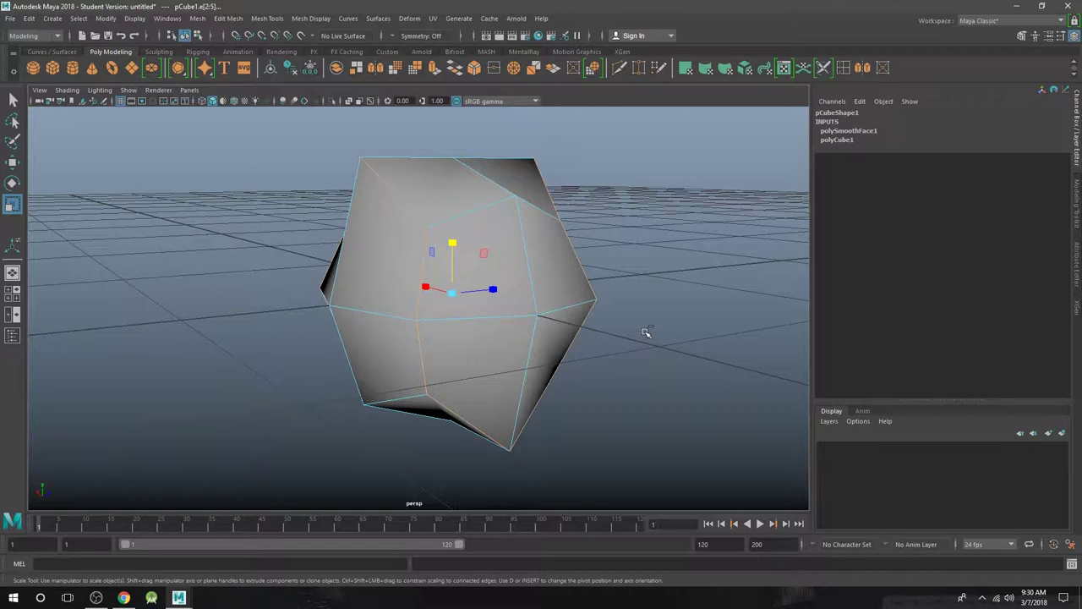
- Bevel the selected seam edges with a fraction of 0.1 and 3 segments
{"action": "key", "text": "ctrl+b"}
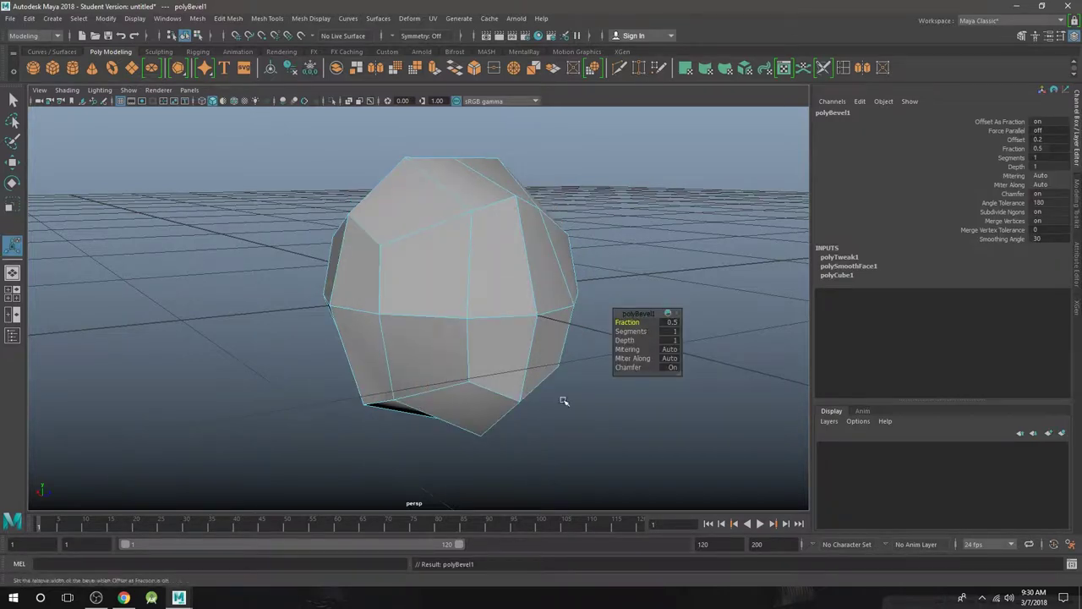
{"action": "left_click_drag", "start_coordinate": [563, 401], "coordinate": [232, 370], "text": "alt"}
{"action": "scroll", "coordinate": [457, 344], "scroll_direction": "up", "scroll_amount": 4}
{"action": "left_click_drag", "start_coordinate": [457, 344], "coordinate": [483, 332], "text": "alt"}
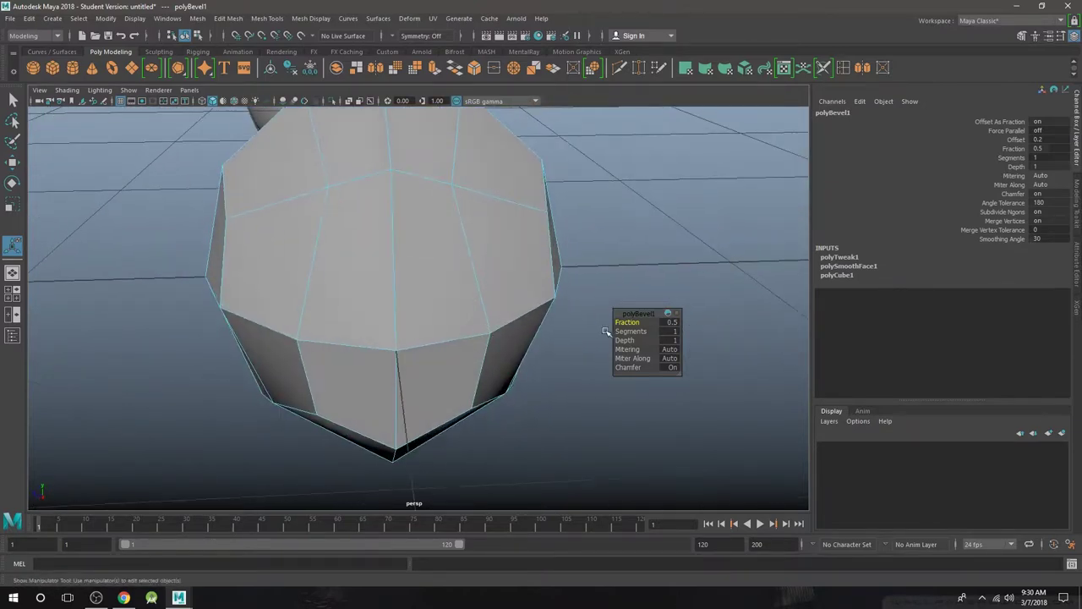
{"action": "left_click_drag", "start_coordinate": [624, 324], "coordinate": [583, 317]}
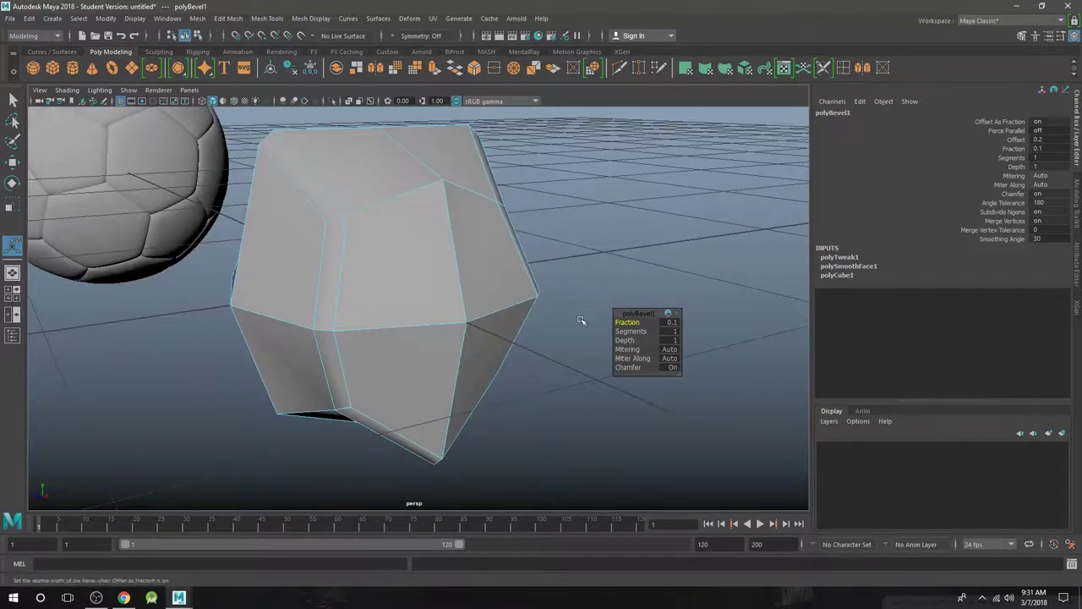
{"action": "left_click", "coordinate": [645, 331]}
{"action": "middle_click_drag", "start_coordinate": [644, 330], "coordinate": [650, 331]}
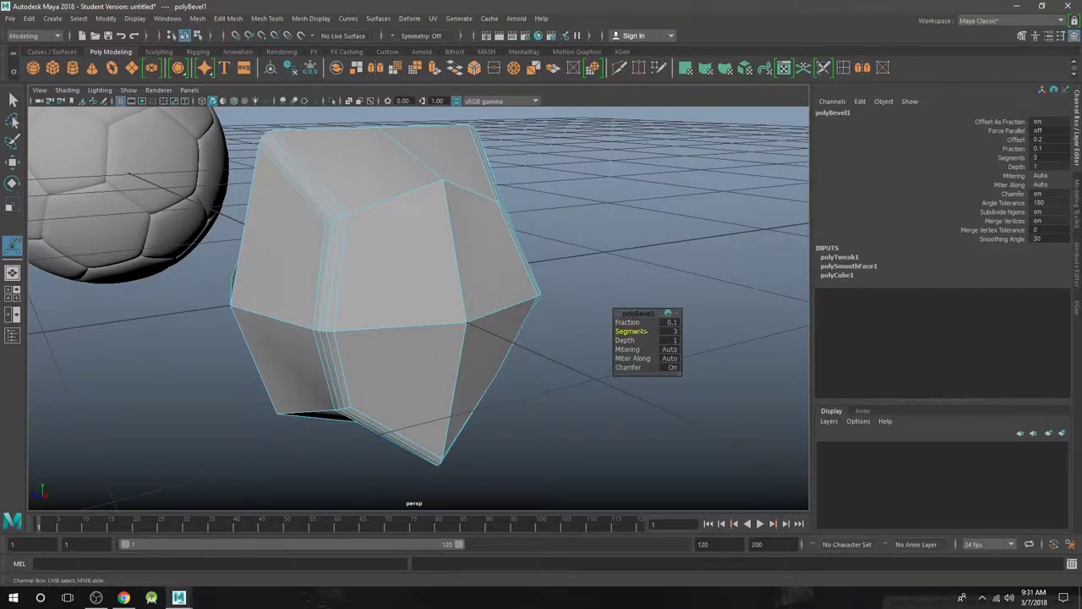
{"action": "left_click_drag", "start_coordinate": [541, 326], "coordinate": [475, 320], "text": "alt"}
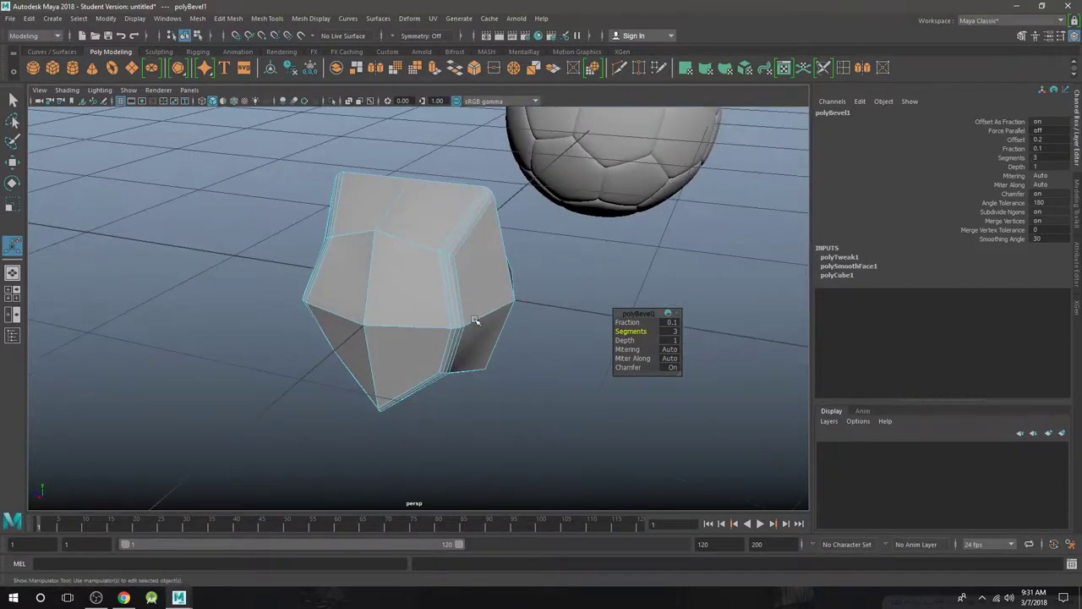
- Return to object mode, select the beveled cube and display it with smooth mesh preview
{"action": "right_click_drag", "start_coordinate": [445, 235], "coordinate": [494, 220]}
{"action": "left_click", "coordinate": [575, 252]}
{"action": "left_click_drag", "start_coordinate": [575, 252], "coordinate": [484, 291], "text": "alt"}
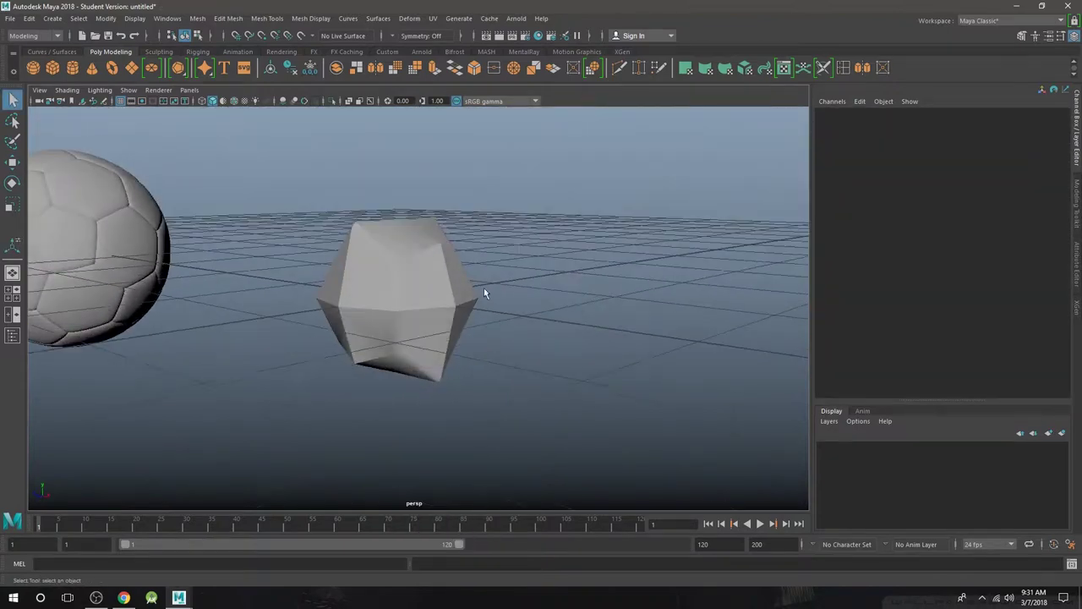
{"action": "left_click", "coordinate": [458, 292]}
{"action": "scroll", "coordinate": [541, 309], "scroll_direction": "up", "scroll_amount": 5}
{"action": "middle_click_drag", "start_coordinate": [560, 313], "coordinate": [565, 347], "text": "alt"}
{"action": "scroll", "coordinate": [565, 347], "scroll_direction": "up", "scroll_amount": 3}
{"action": "left_click_drag", "start_coordinate": [537, 334], "coordinate": [582, 353], "text": "alt"}
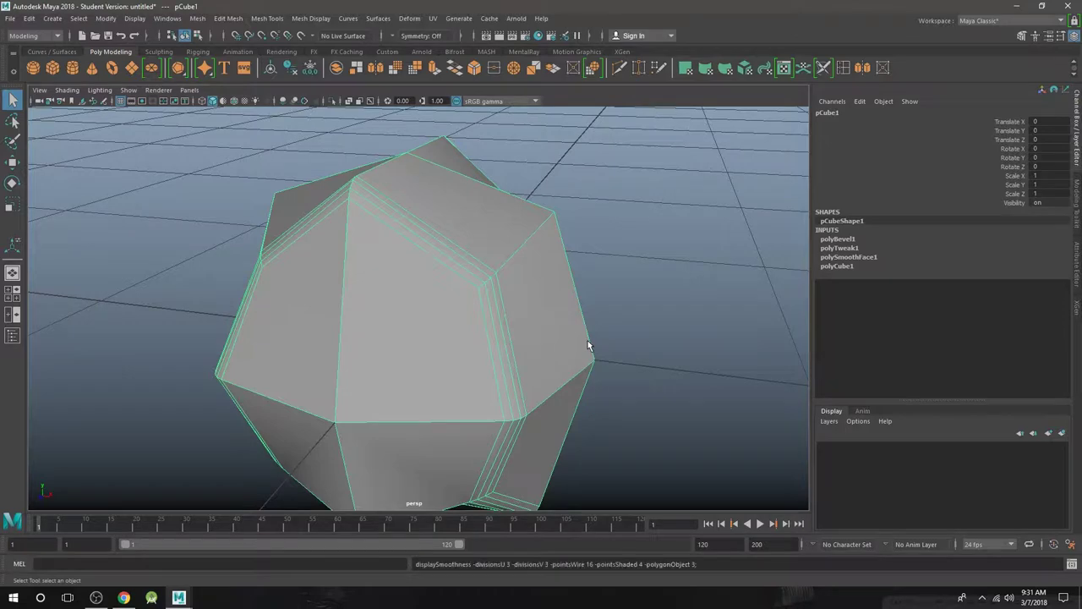
{"action": "key", "text": "3"}
{"action": "left_click_drag", "start_coordinate": [584, 353], "coordinate": [573, 316], "text": "alt"}
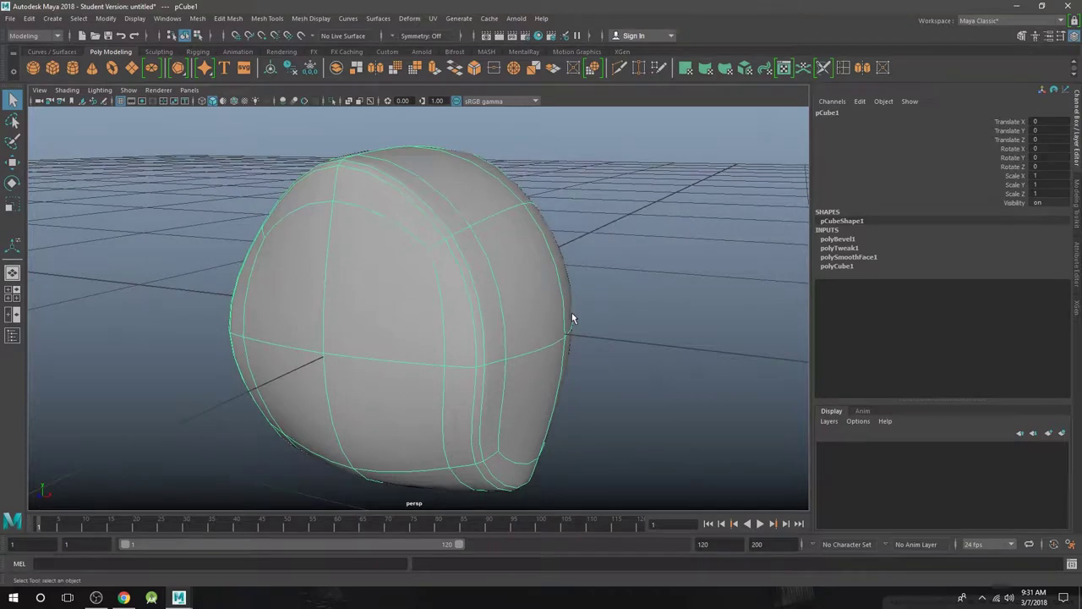
- Smooth the beveled cube with one division
{"action": "right_click", "coordinate": [449, 190], "text": "shift"}
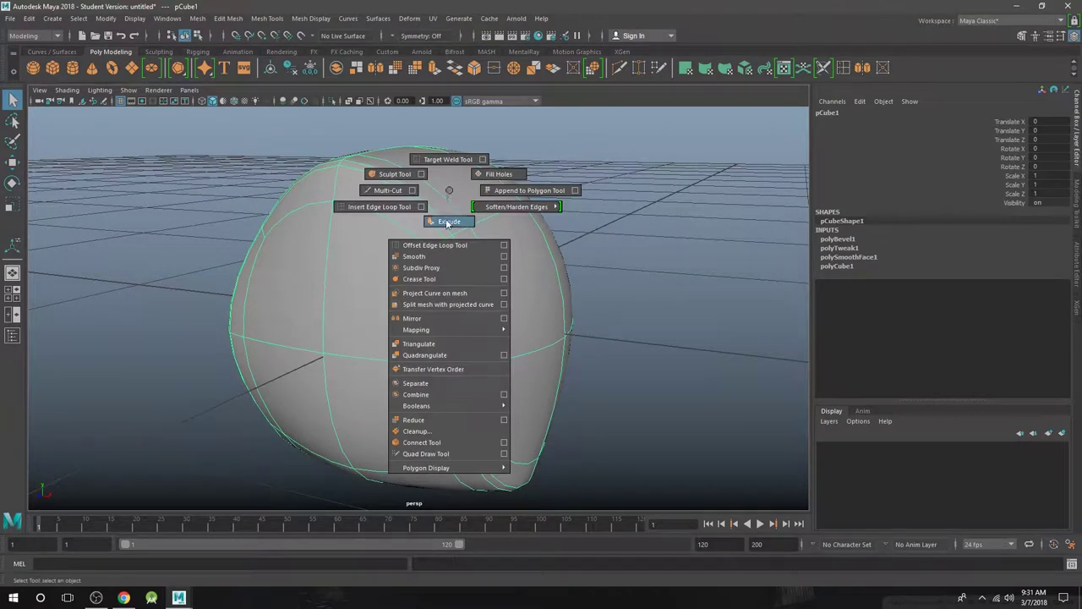
{"action": "left_click", "coordinate": [415, 257]}
{"action": "scroll", "coordinate": [562, 241], "scroll_direction": "down", "scroll_amount": 3}
{"action": "left_click_drag", "start_coordinate": [561, 241], "coordinate": [536, 256], "text": "alt"}
{"action": "left_click", "coordinate": [559, 248]}
{"action": "left_click_drag", "start_coordinate": [447, 273], "coordinate": [460, 273], "text": "alt"}
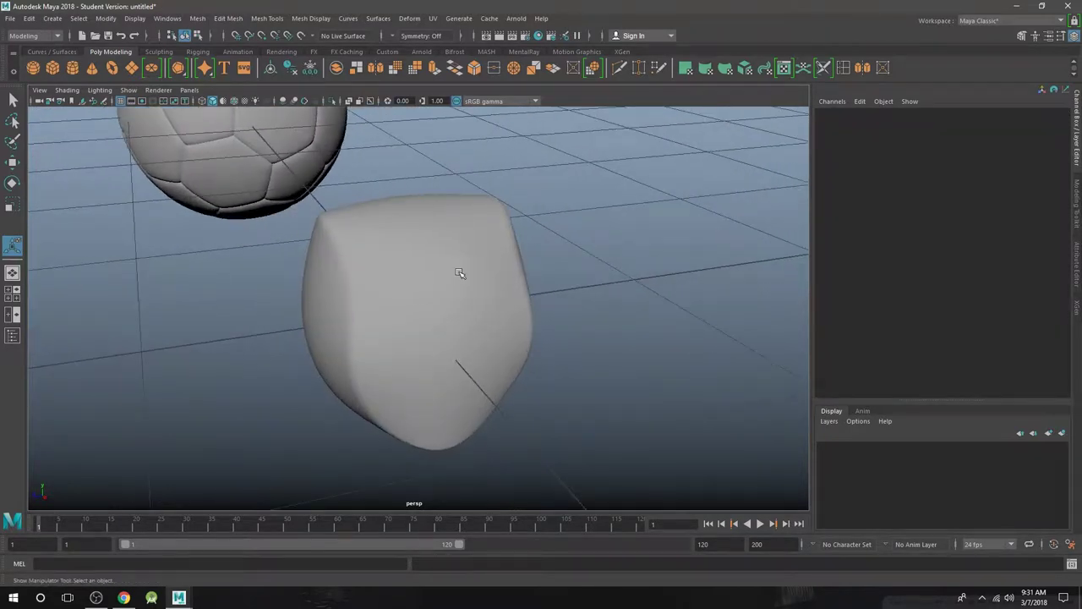
- Turn off the smooth mesh preview on the cube and keep the cube selected
{"action": "left_click", "coordinate": [477, 273]}
{"action": "key", "text": "1"}
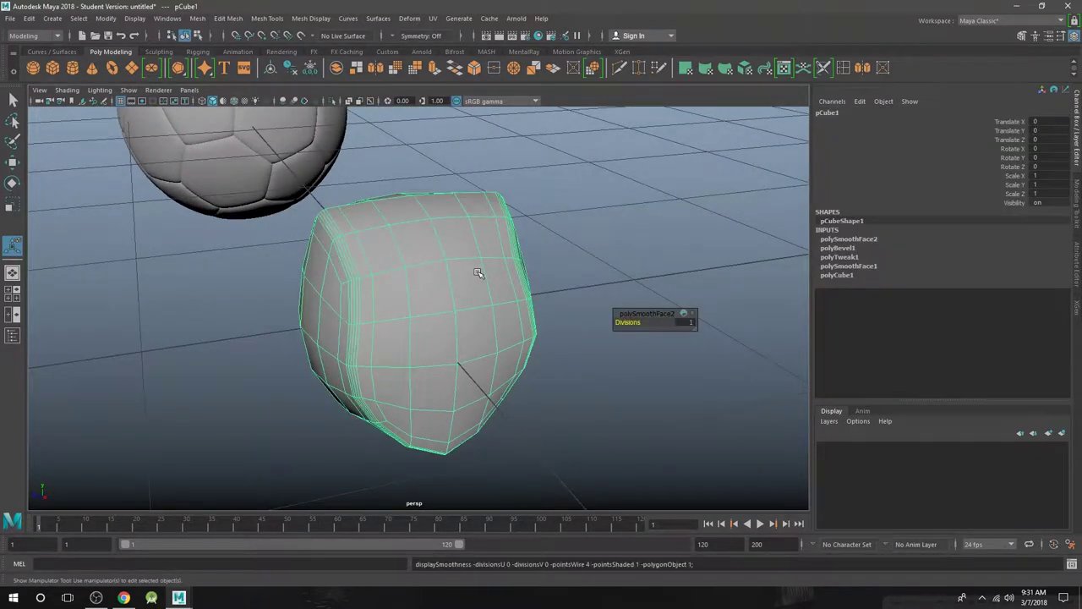
{"action": "left_click_drag", "start_coordinate": [479, 272], "coordinate": [545, 290], "text": "alt"}
{"action": "left_click", "coordinate": [587, 201]}
{"action": "scroll", "coordinate": [584, 207], "scroll_direction": "down", "scroll_amount": 4}
{"action": "left_click_drag", "start_coordinate": [546, 242], "coordinate": [472, 254], "text": "alt"}
{"action": "scroll", "coordinate": [595, 245], "scroll_direction": "up", "scroll_amount": 3}
{"action": "key", "text": "ctrl+z"}
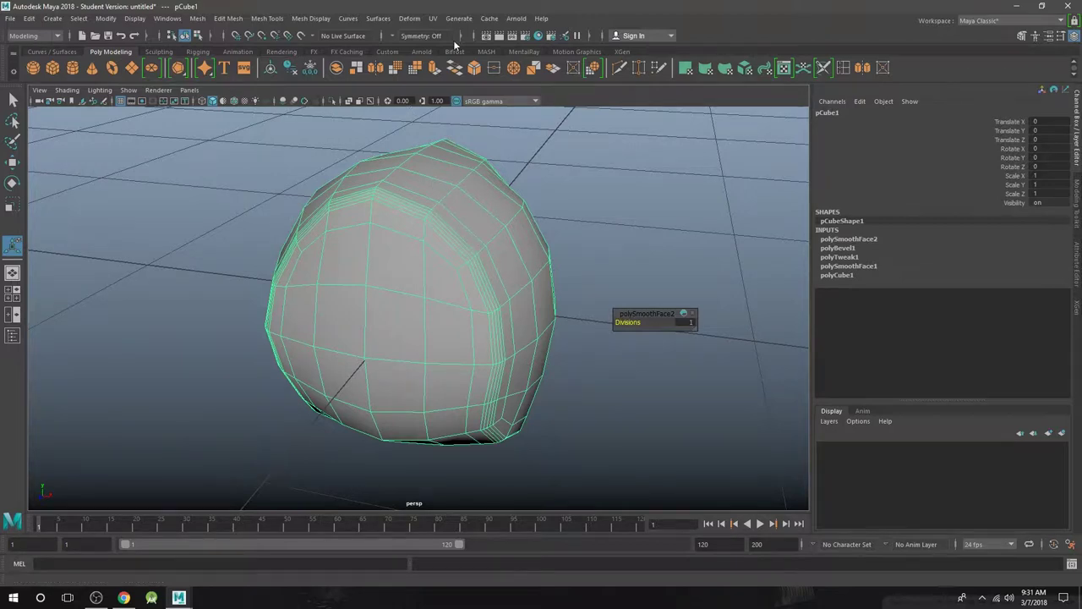
- Apply a Sculpt deformer to the cube to round it into a sphere, and reselect the cube
{"action": "left_click", "coordinate": [411, 18]}
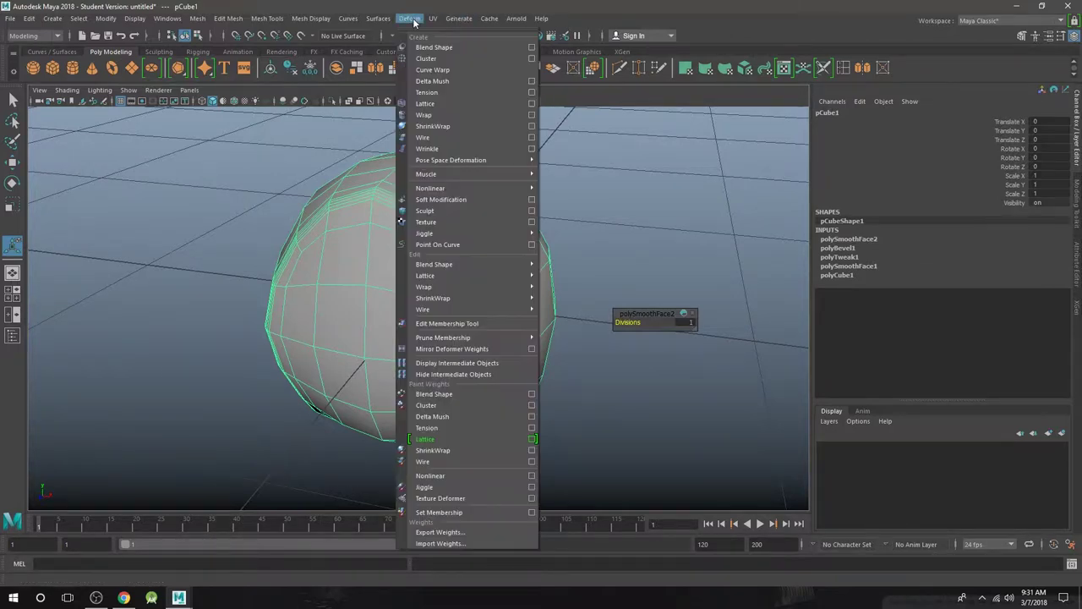
{"action": "left_click", "coordinate": [427, 213]}
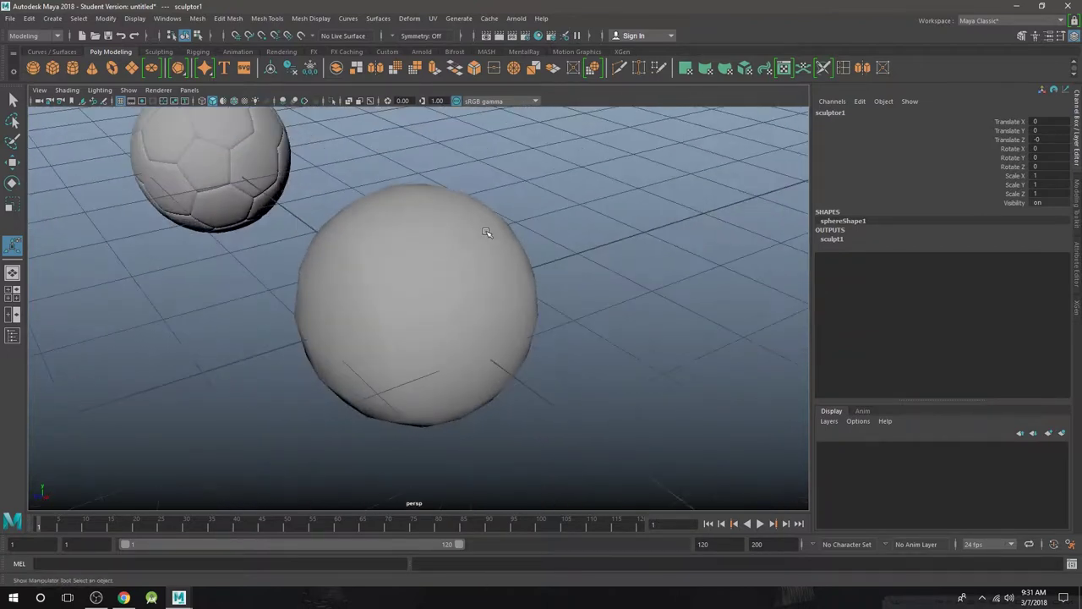
{"action": "left_click", "coordinate": [497, 234]}
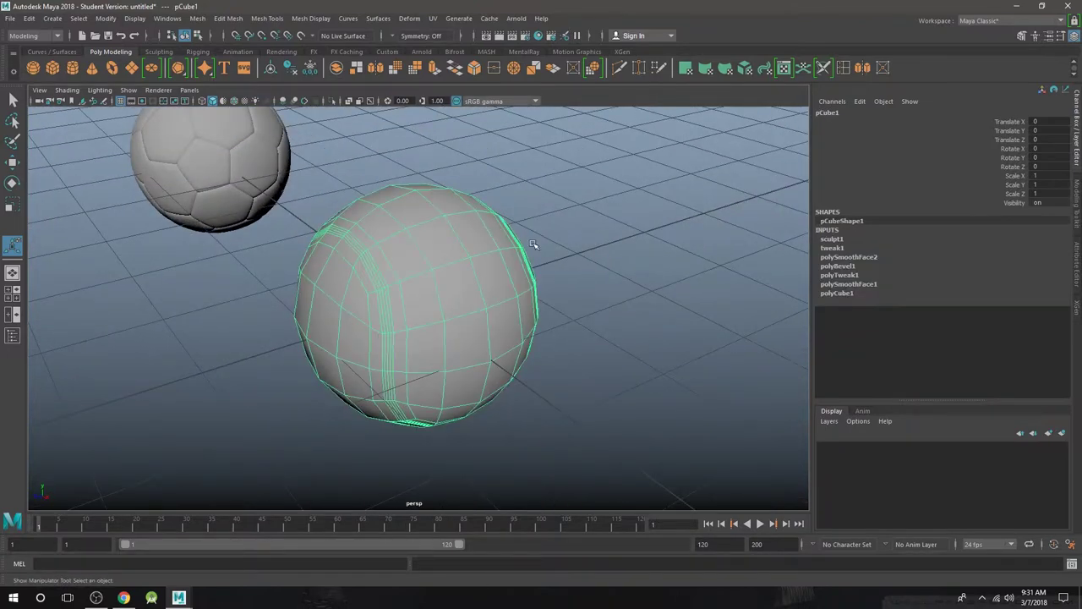
- Smooth the rounded mesh once more with one division
{"action": "scroll", "coordinate": [536, 244], "scroll_direction": "up", "scroll_amount": 3}
{"action": "mouse_move", "coordinate": [536, 245]}
{"action": "left_mouse_down", "text": "alt"}
{"action": "mouse_move", "coordinate": [599, 239]}
{"action": "mouse_move", "coordinate": [551, 135]}
{"action": "mouse_move", "coordinate": [416, 246]}
{"action": "mouse_move", "coordinate": [530, 231]}
{"action": "left_mouse_up", "text": "alt"}
{"action": "scroll", "coordinate": [492, 203], "scroll_direction": "up", "scroll_amount": 2}
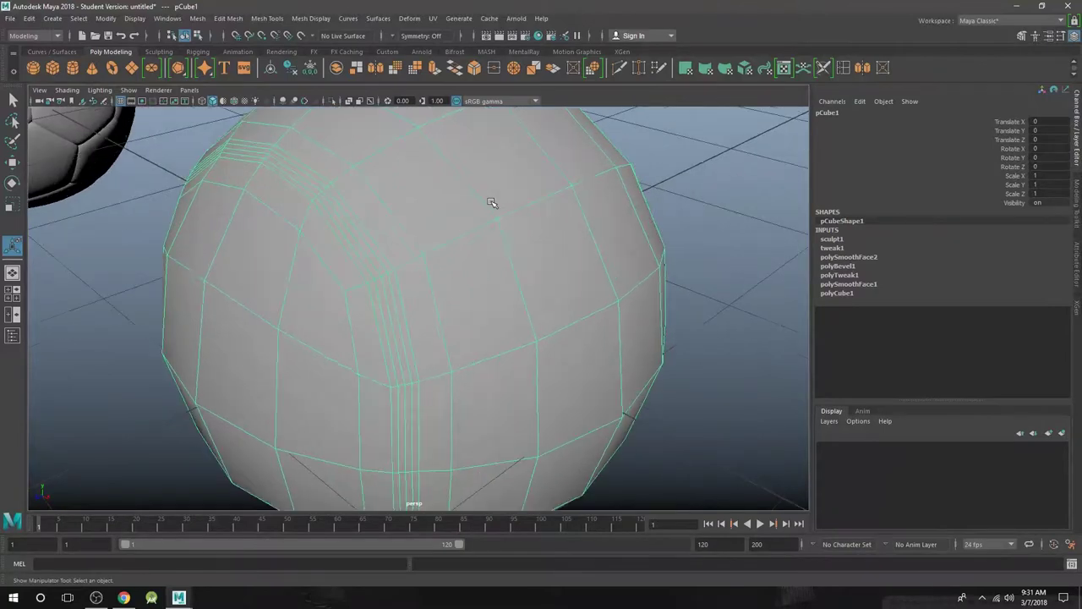
{"action": "right_click_drag", "start_coordinate": [482, 169], "coordinate": [478, 238], "text": "shift"}
{"action": "scroll", "coordinate": [478, 238], "scroll_direction": "up", "scroll_amount": 5}
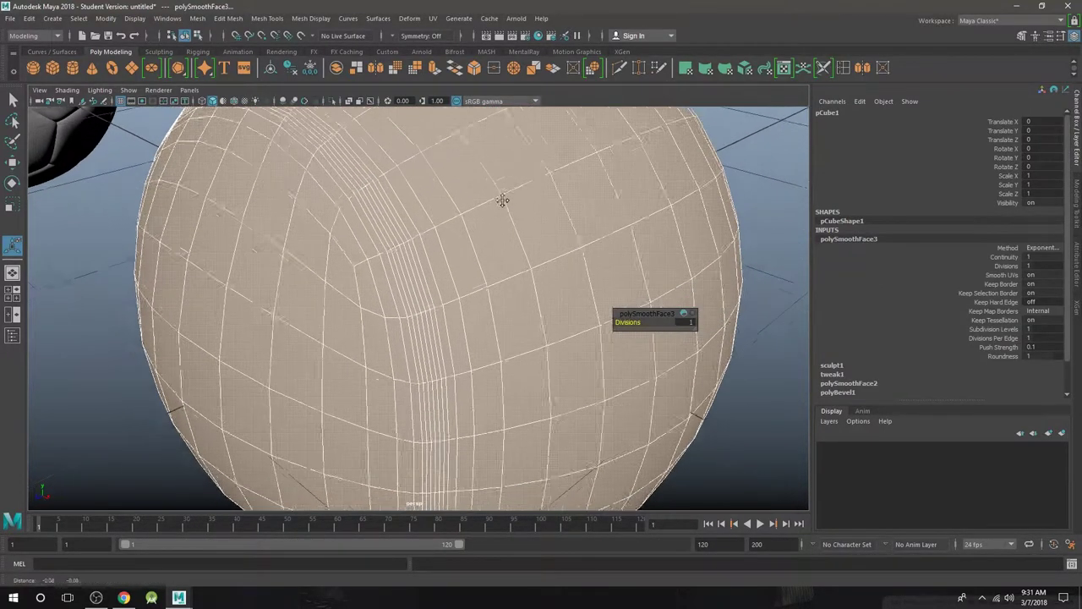
- Raise the latest smooth on the rounded cube to 2 divisions
{"action": "left_click_drag", "start_coordinate": [572, 268], "coordinate": [493, 219], "text": "alt"}
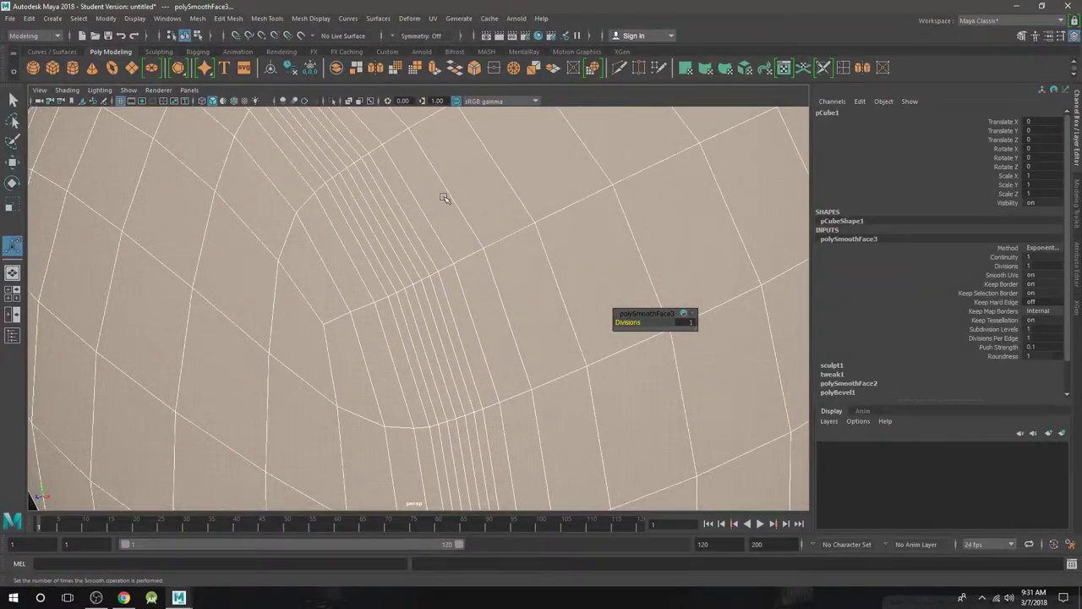
{"action": "scroll", "coordinate": [457, 201], "scroll_direction": "up", "scroll_amount": 2}
{"action": "scroll", "coordinate": [477, 211], "scroll_direction": "up", "scroll_amount": 1}
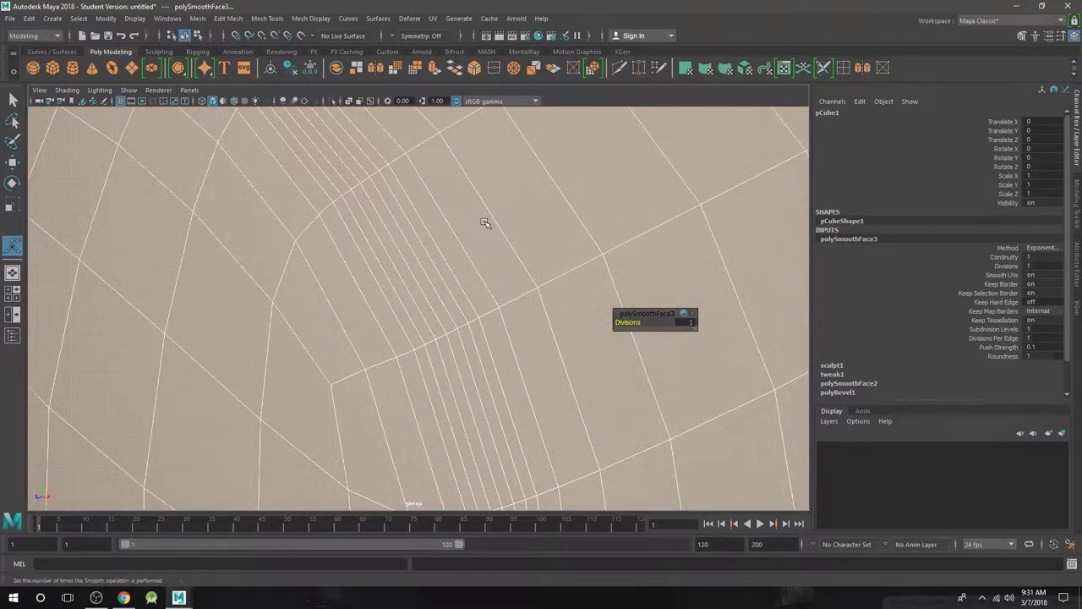
{"action": "middle_click_drag", "start_coordinate": [512, 238], "coordinate": [494, 206], "text": "alt"}
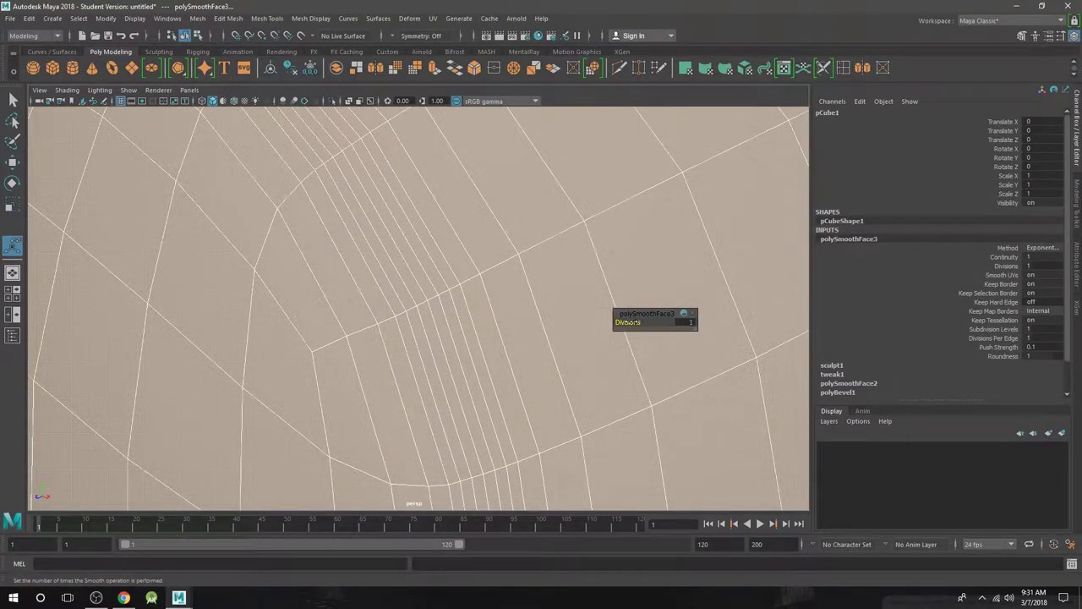
{"action": "left_click_drag", "start_coordinate": [632, 322], "coordinate": [641, 322]}
{"action": "scroll", "coordinate": [551, 252], "scroll_direction": "up", "scroll_amount": 2}
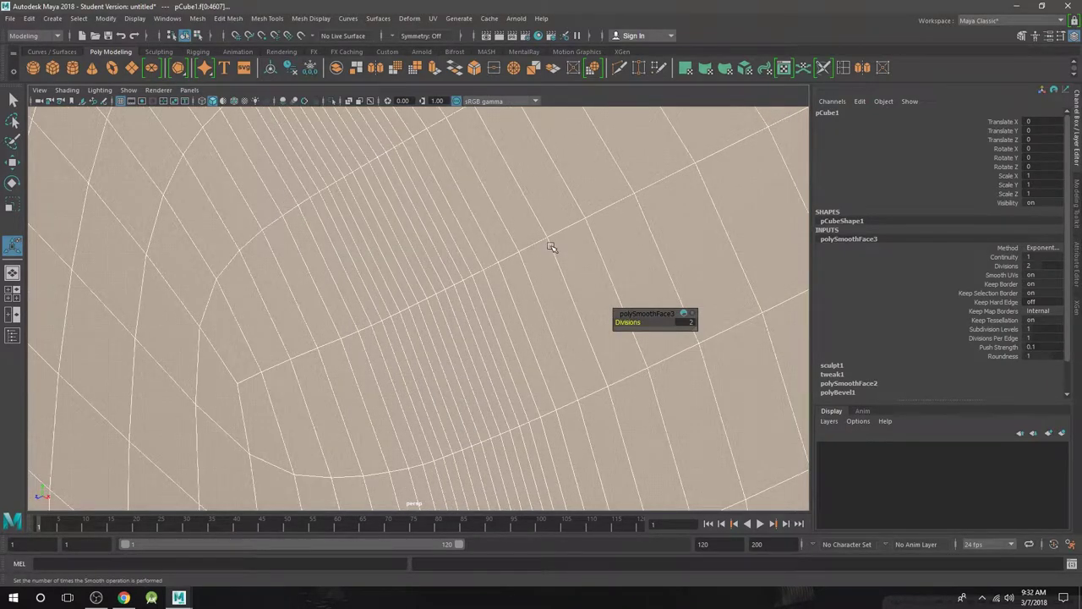
{"action": "scroll", "coordinate": [547, 238], "scroll_direction": "down", "scroll_amount": 1}
- Switch the cube to face selection and select the face loop running along the middle of the beveled seam
{"action": "right_click", "coordinate": [403, 246]}
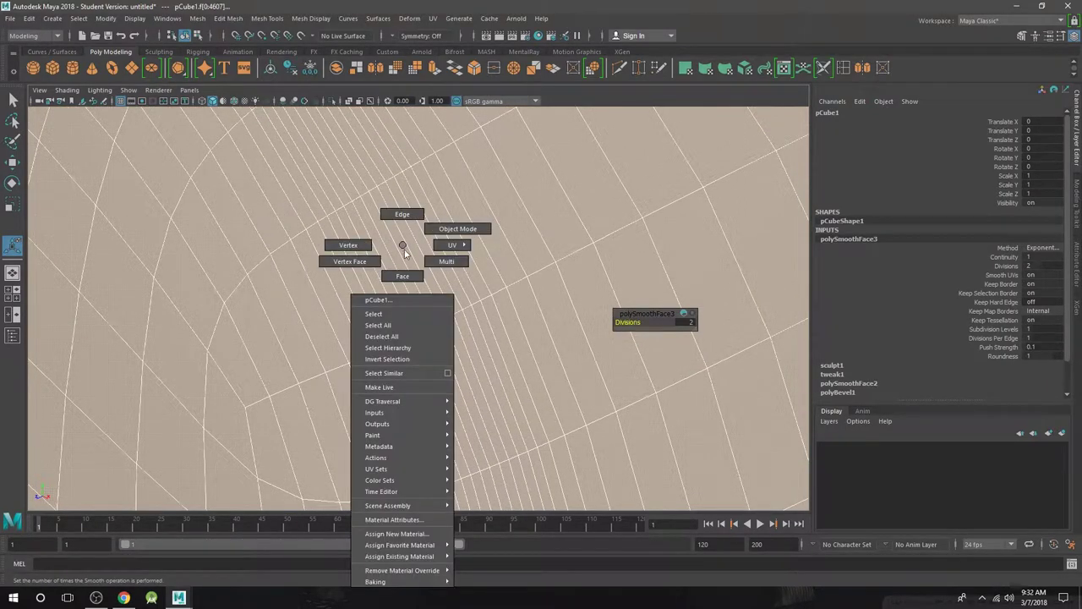
{"action": "left_click", "coordinate": [403, 276]}
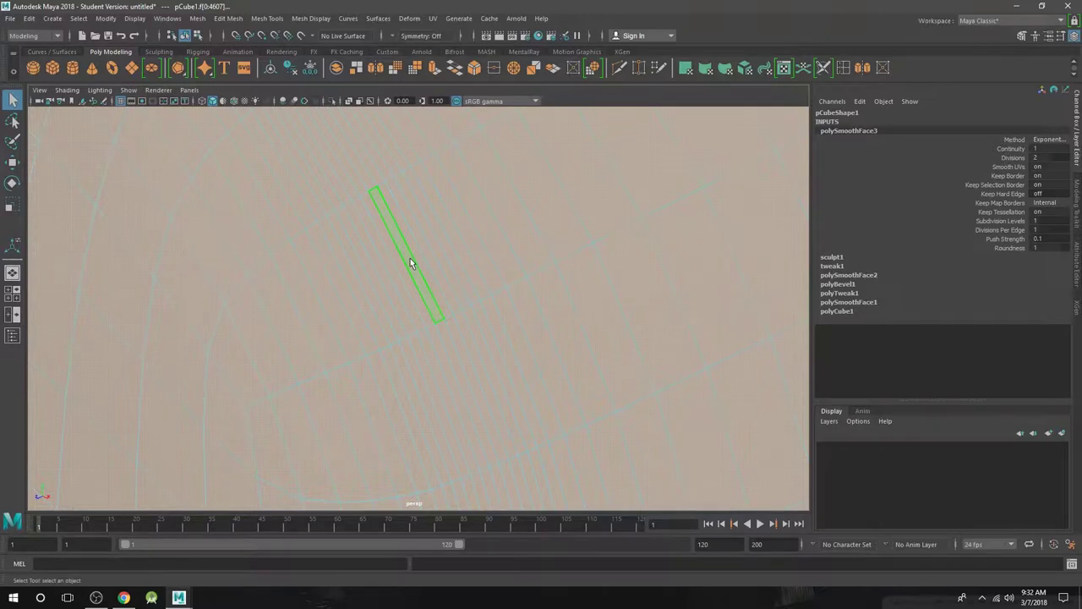
{"action": "left_click", "coordinate": [410, 262]}
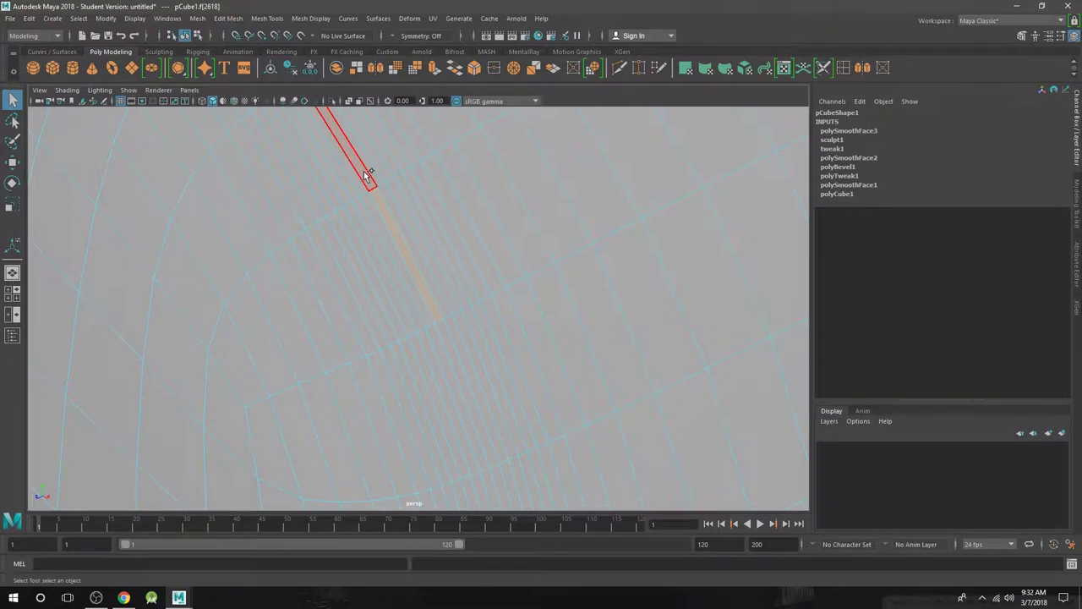
{"action": "double_click", "coordinate": [366, 176], "text": "shift"}
{"action": "scroll", "coordinate": [423, 230], "scroll_direction": "down", "scroll_amount": 6}
{"action": "scroll", "coordinate": [448, 254], "scroll_direction": "up", "scroll_amount": 7}
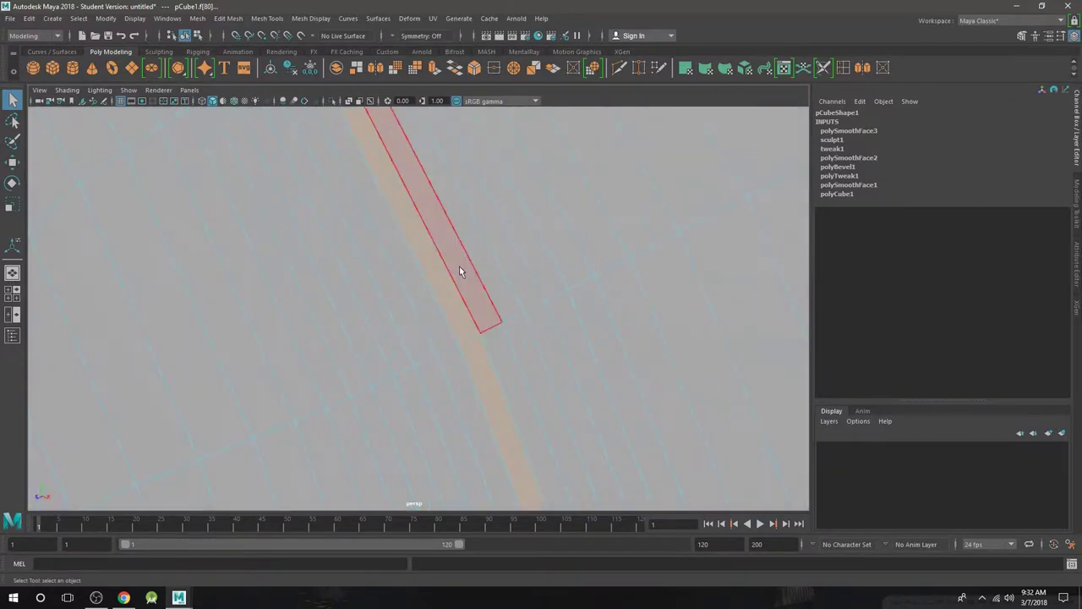
{"action": "right_click_drag", "start_coordinate": [540, 240], "coordinate": [479, 230], "text": "alt"}
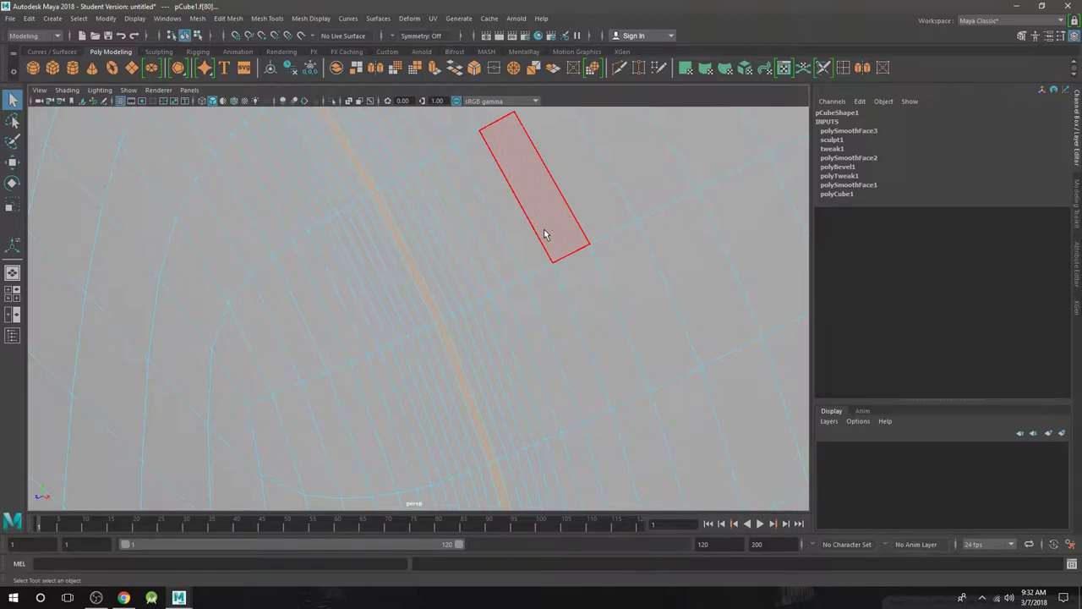
- Grow the face loop selection outward on both sides until it covers the full width of the seam band
{"action": "key", "text": "shift+period"}
{"action": "scroll", "coordinate": [533, 237], "scroll_direction": "down", "scroll_amount": 5}
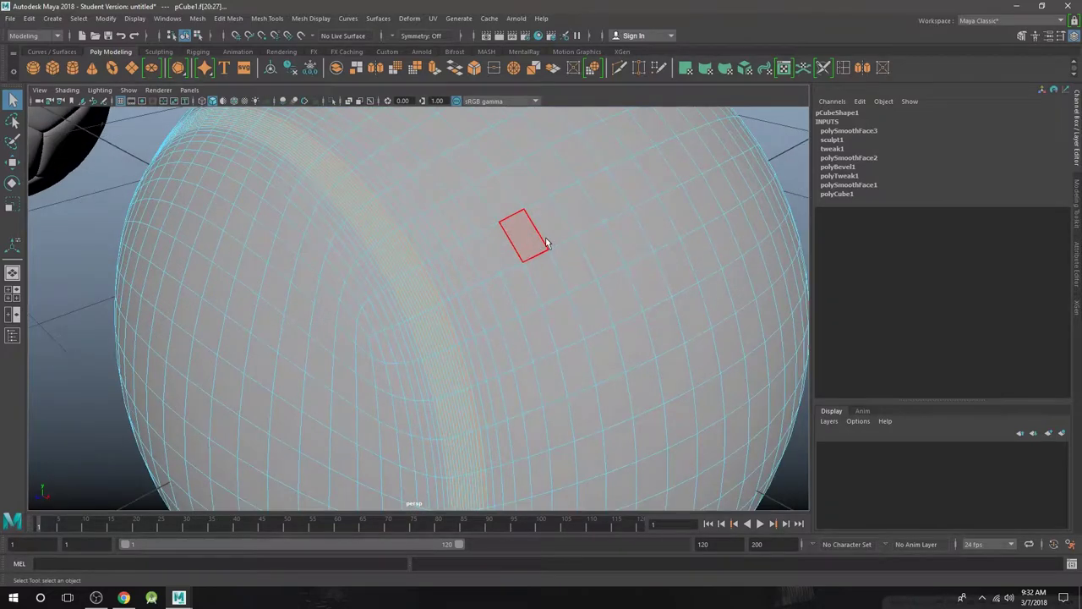
{"action": "scroll", "coordinate": [583, 260], "scroll_direction": "up", "scroll_amount": 5}
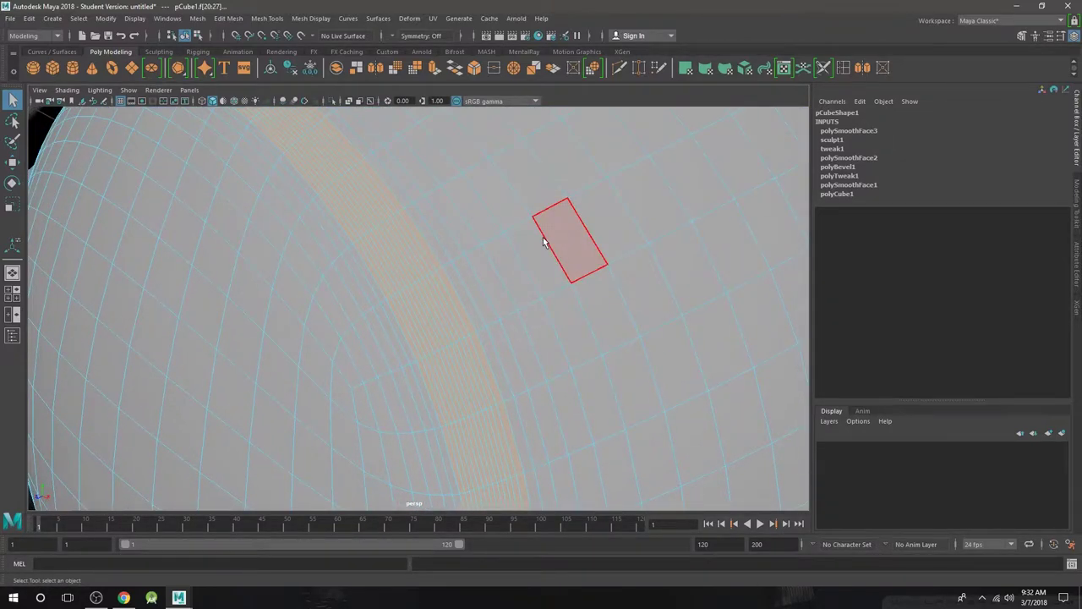
{"action": "left_click_drag", "start_coordinate": [568, 276], "coordinate": [550, 237], "text": "alt"}
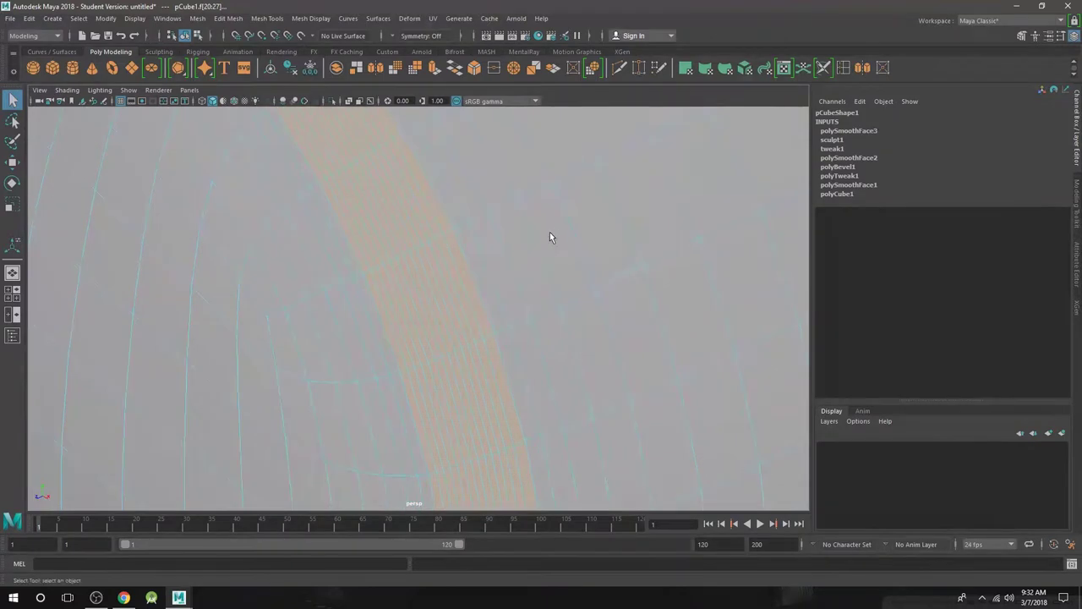
{"action": "scroll", "coordinate": [542, 239], "scroll_direction": "down", "scroll_amount": 2}
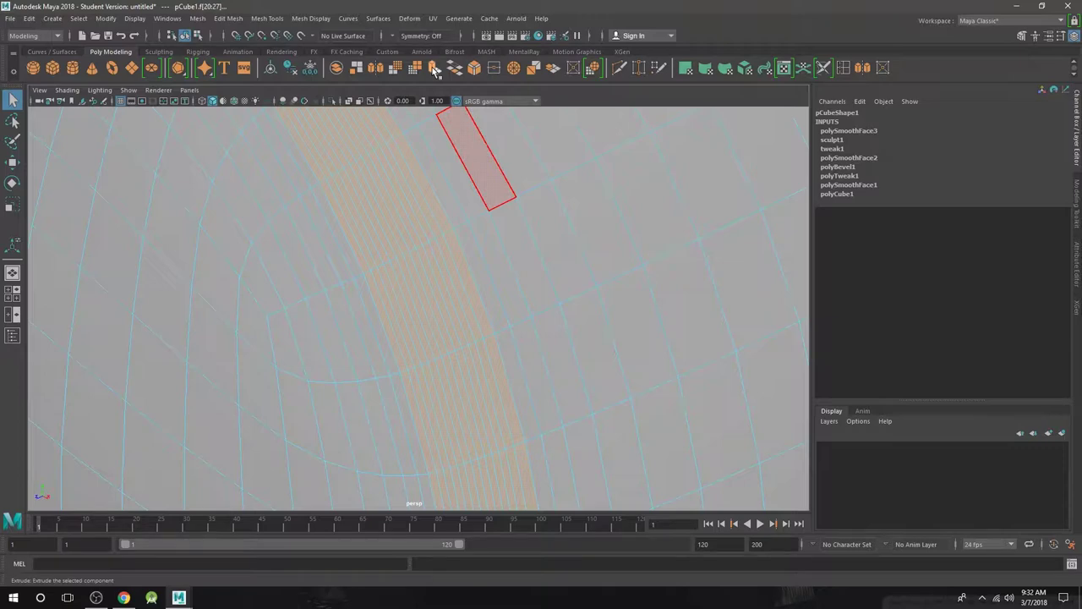
- Extrude the selected seam faces inward with a Local Translate Z of -0.02
{"action": "left_click", "coordinate": [434, 70]}
{"action": "scroll", "coordinate": [511, 182], "scroll_direction": "down", "scroll_amount": 3}
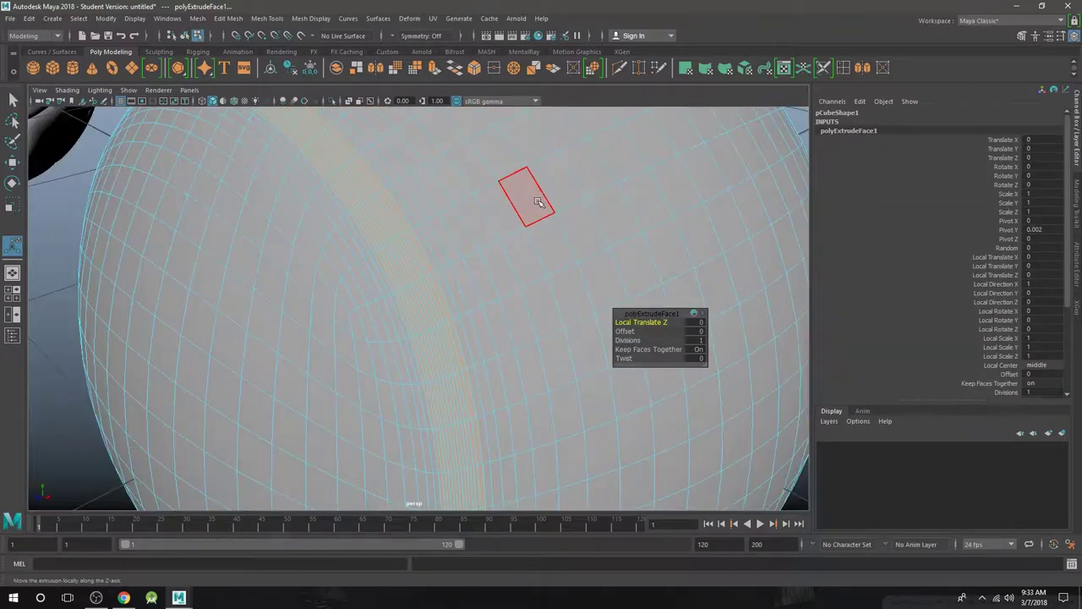
{"action": "scroll", "coordinate": [538, 202], "scroll_direction": "up", "scroll_amount": 4}
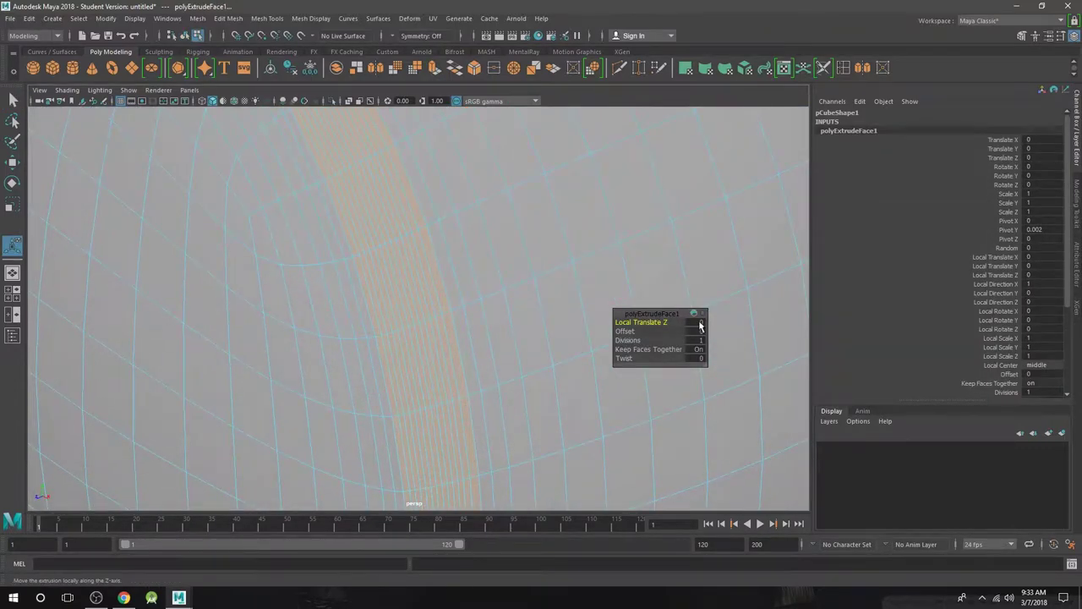
{"action": "left_click", "coordinate": [700, 323]}
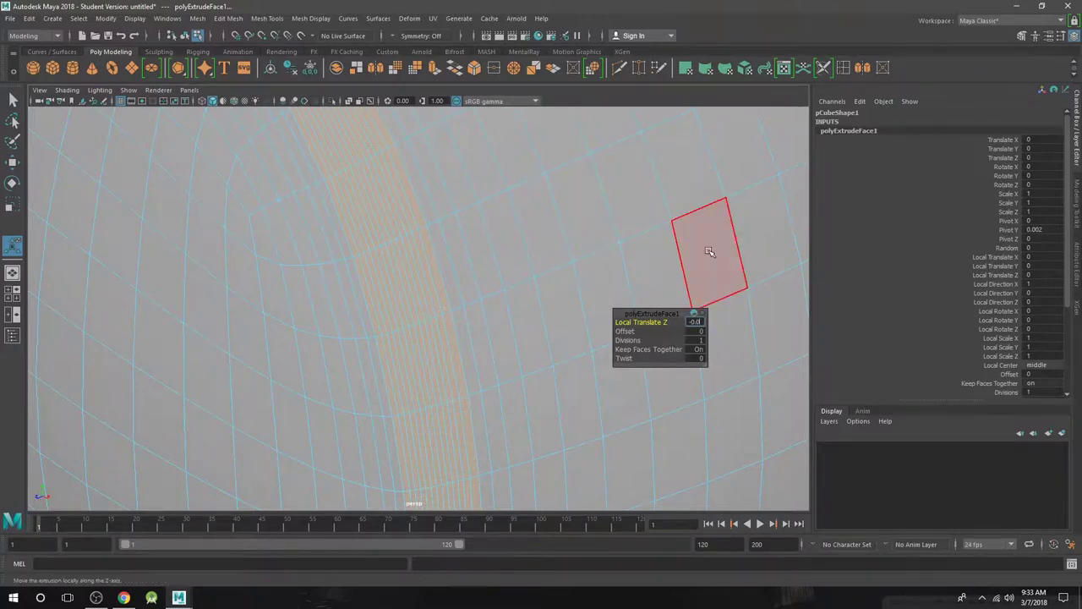
{"action": "type", "text": "-0.02"}
{"action": "key", "text": "Return"}
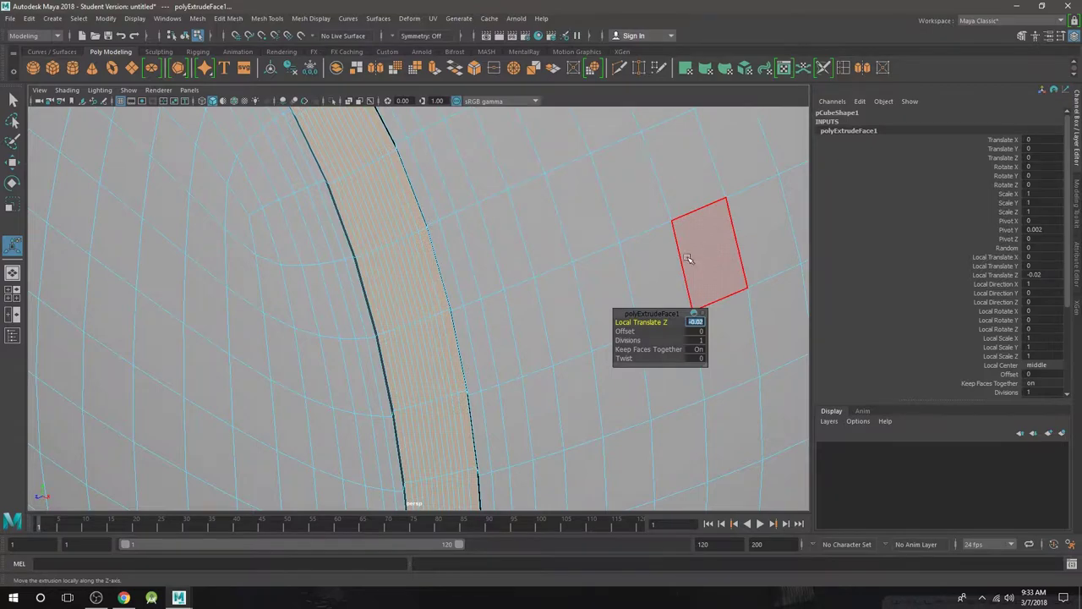
{"action": "scroll", "coordinate": [687, 258], "scroll_direction": "down", "scroll_amount": 6}
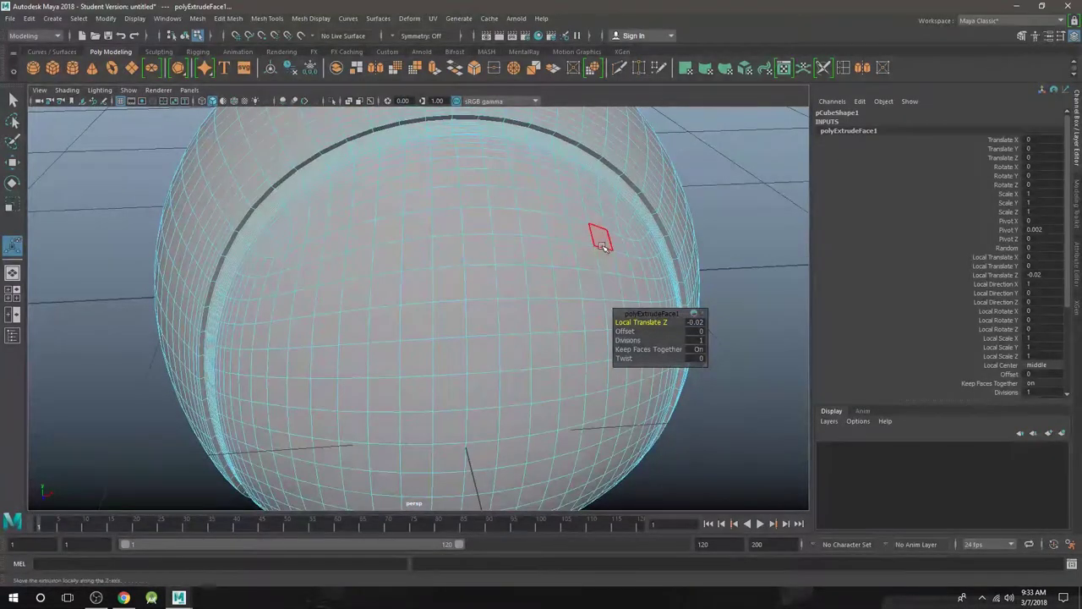
{"action": "left_click_drag", "start_coordinate": [601, 245], "coordinate": [441, 252], "text": "alt"}
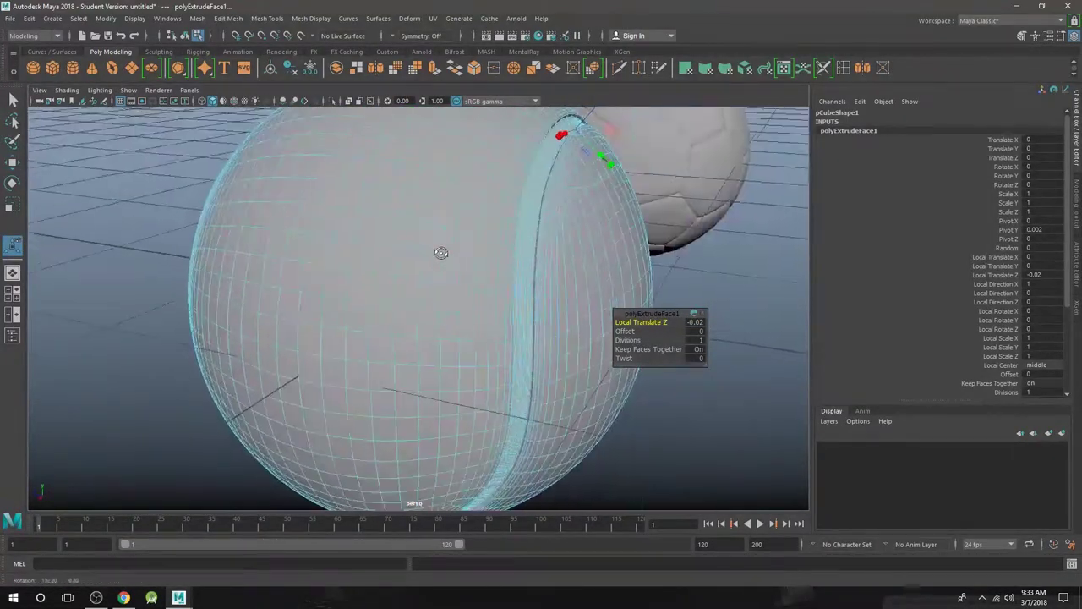
- Return to object mode, inspect the seam groove, and select and frame the seamed ball
{"action": "right_click_drag", "start_coordinate": [561, 207], "coordinate": [616, 178]}
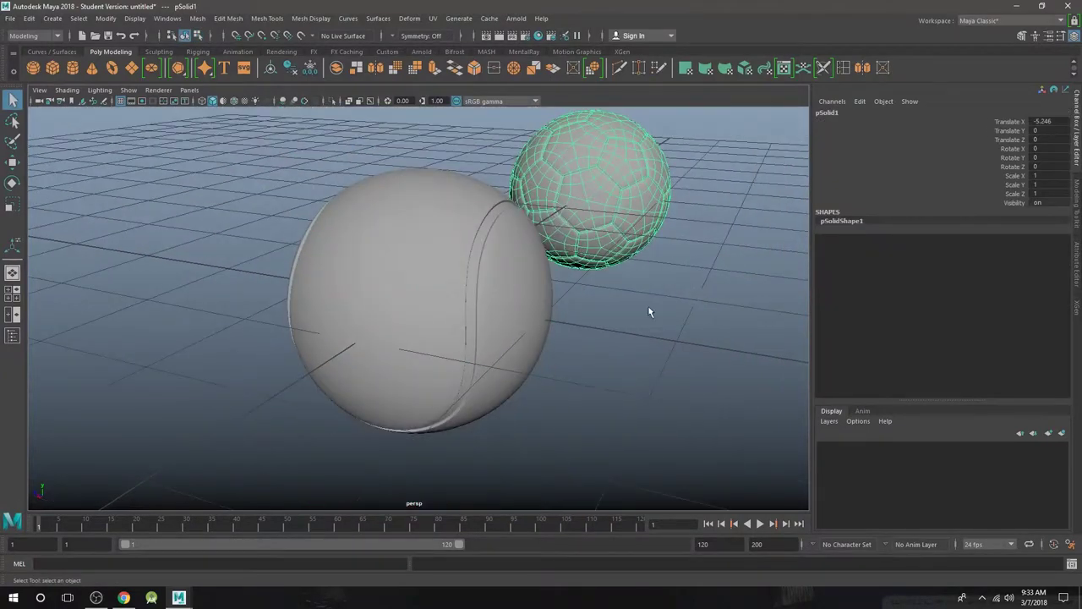
{"action": "left_click_drag", "start_coordinate": [648, 312], "coordinate": [582, 334], "text": "alt"}
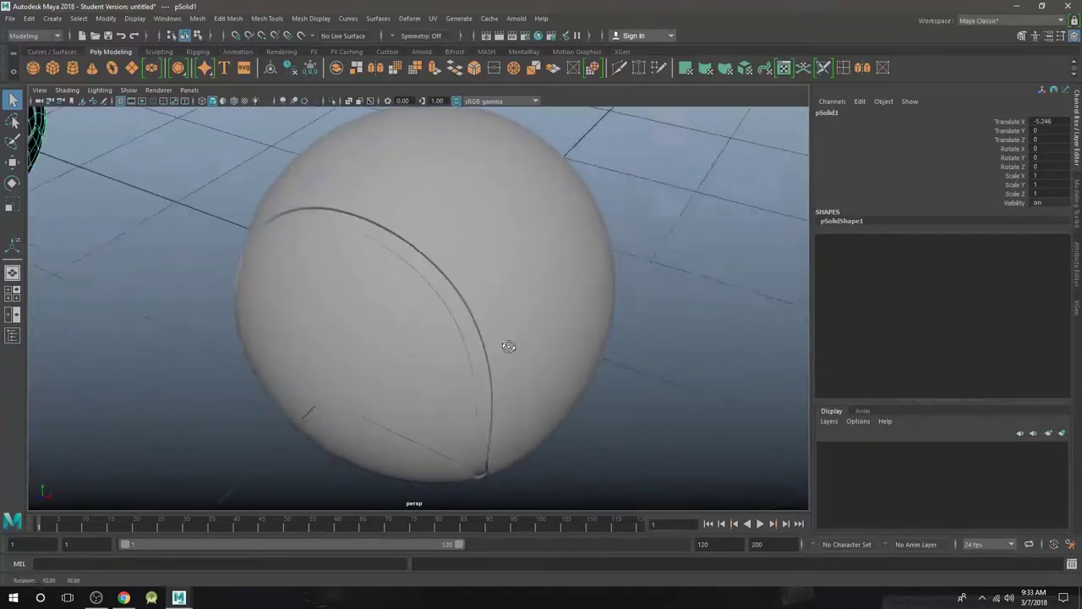
{"action": "left_click_drag", "start_coordinate": [507, 344], "coordinate": [481, 336], "text": "alt"}
{"action": "scroll", "coordinate": [481, 325], "scroll_direction": "up", "scroll_amount": 3}
{"action": "scroll", "coordinate": [503, 344], "scroll_direction": "down", "scroll_amount": 1}
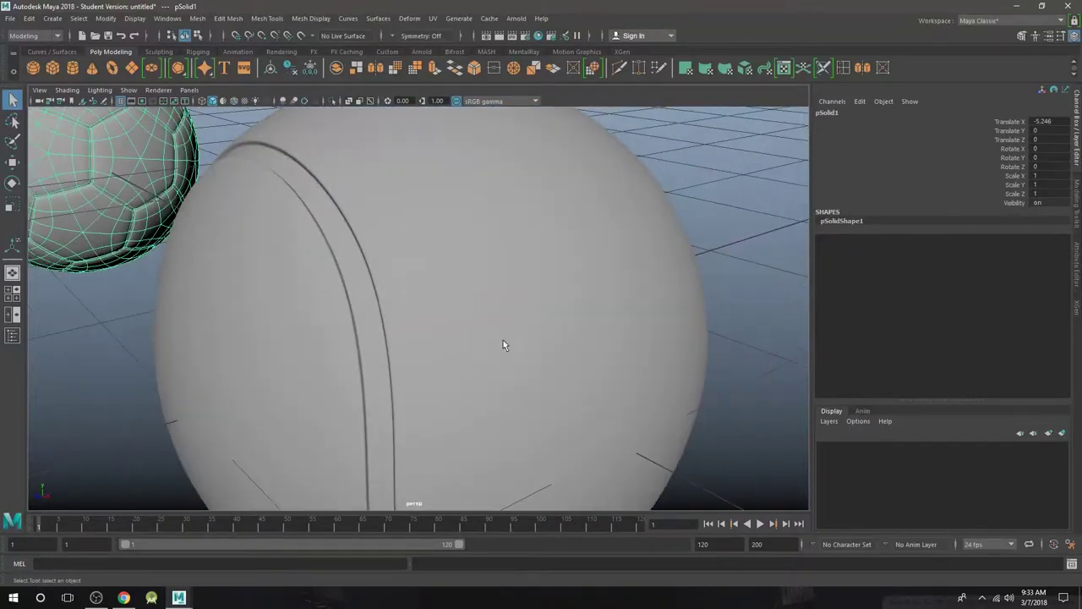
{"action": "left_click", "coordinate": [504, 344]}
{"action": "key", "text": "f"}
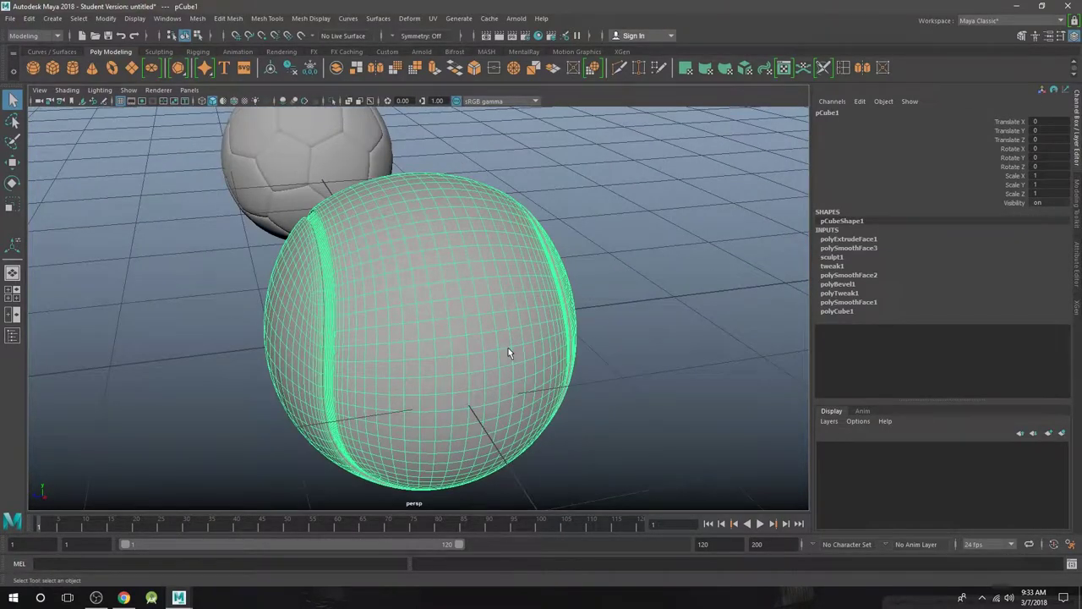
{"action": "key", "text": "r"}
{"action": "left_click_drag", "start_coordinate": [419, 330], "coordinate": [262, 362]}
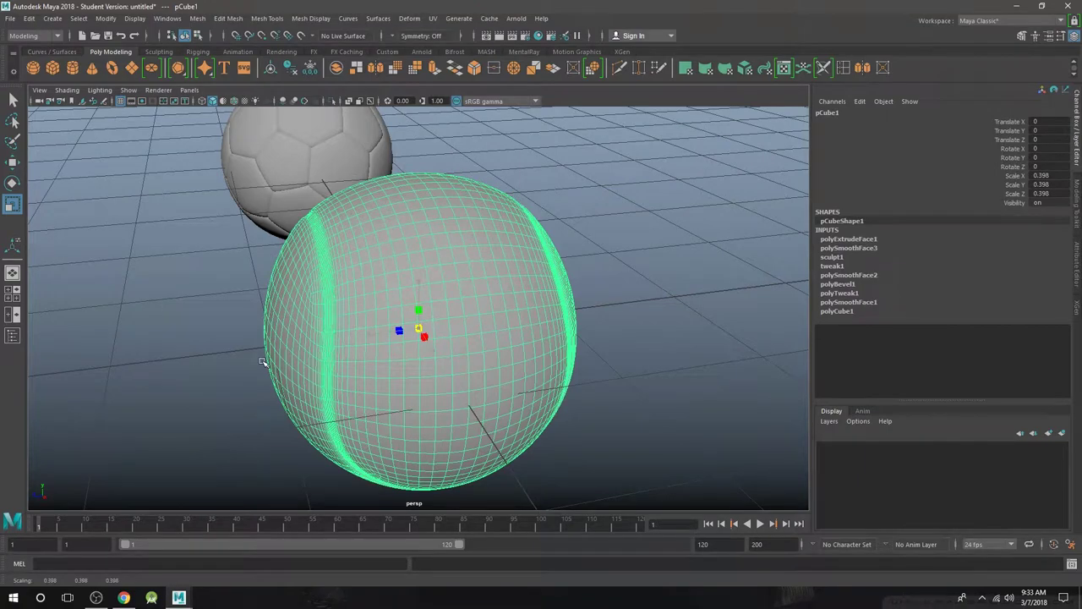
{"action": "key", "text": "ctrl+z"}
- Show the scene in wireframe and delete the seamed ball's construction history
{"action": "left_click_drag", "start_coordinate": [428, 311], "coordinate": [490, 314], "text": "alt"}
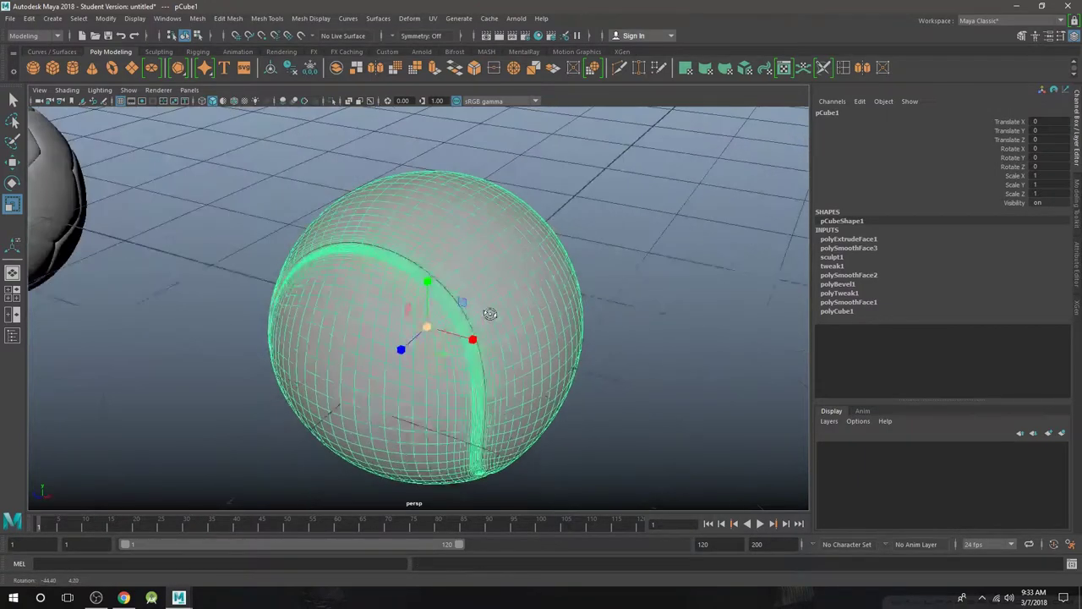
{"action": "key", "text": "4"}
{"action": "left_click_drag", "start_coordinate": [369, 294], "coordinate": [395, 262], "text": "alt"}
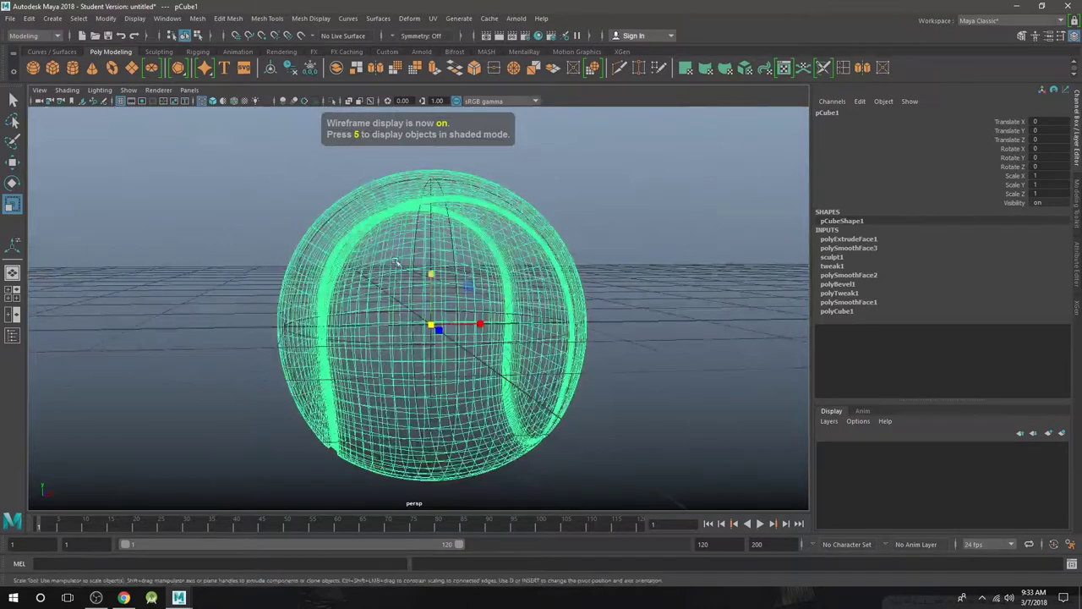
{"action": "left_click", "coordinate": [29, 18]}
{"action": "mouse_move", "coordinate": [107, 153]}
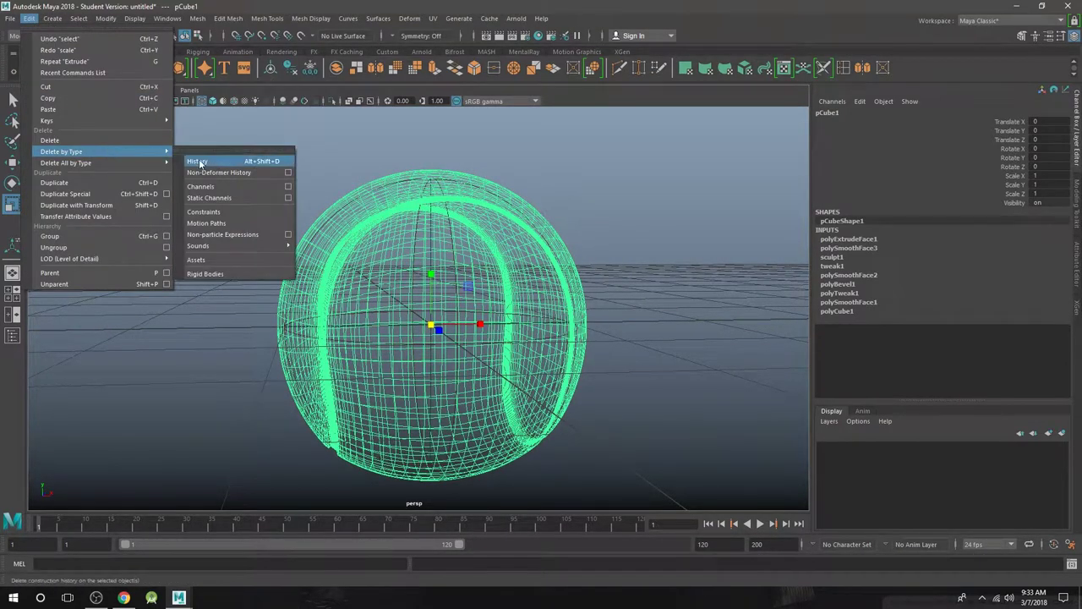
{"action": "left_click", "coordinate": [201, 163]}
- Scale the seamed ball down uniformly to about 0.408
{"action": "scroll", "coordinate": [260, 196], "scroll_direction": "down", "scroll_amount": 4}
{"action": "left_click", "coordinate": [653, 281]}
{"action": "left_click", "coordinate": [472, 285]}
{"action": "key", "text": "4"}
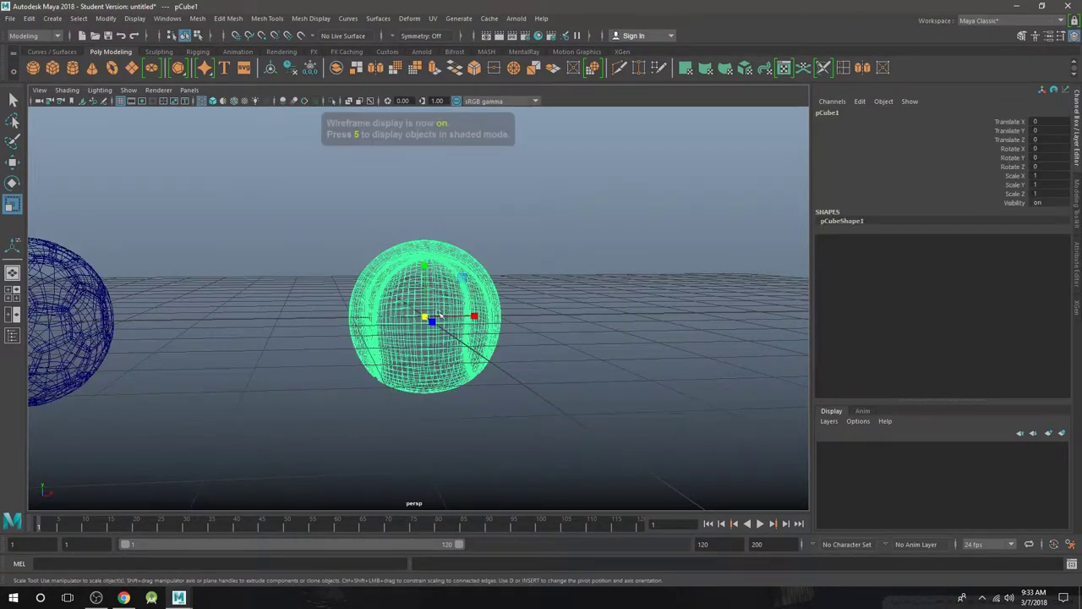
{"action": "scroll", "coordinate": [367, 339], "scroll_direction": "down", "scroll_amount": 5}
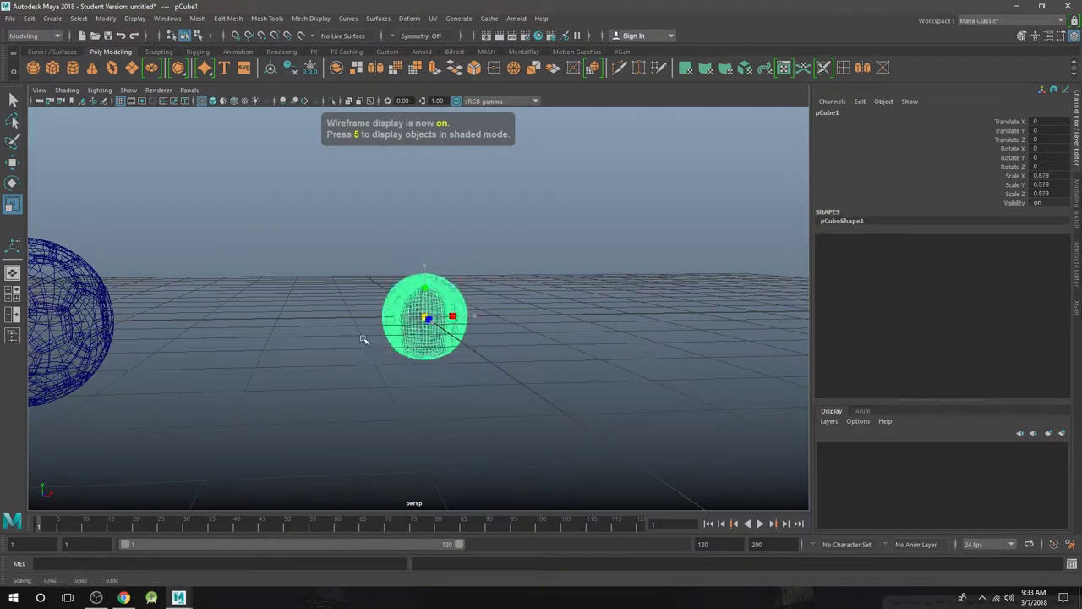
{"action": "left_click", "coordinate": [430, 358]}
{"action": "left_click_drag", "start_coordinate": [430, 358], "coordinate": [439, 380], "text": "alt"}
{"action": "left_click", "coordinate": [421, 318]}
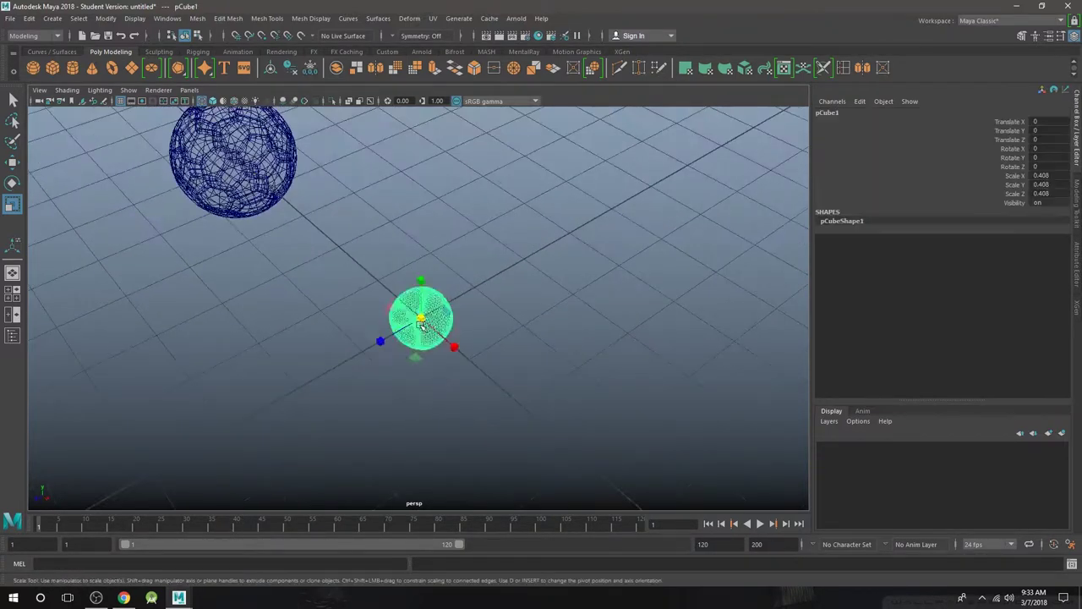
- Return the viewport to shaded display and deselect the seamed ball
{"action": "scroll", "coordinate": [495, 330], "scroll_direction": "up", "scroll_amount": 4}
{"action": "key", "text": "4"}
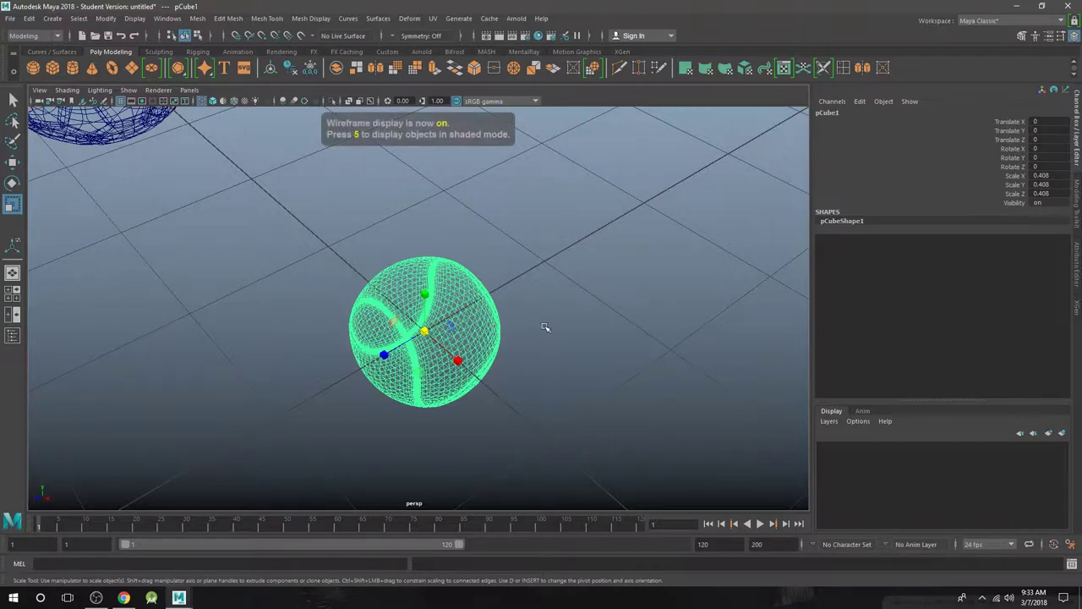
{"action": "key", "text": "5"}
{"action": "left_click", "coordinate": [482, 389]}
{"action": "mouse_move", "coordinate": [476, 389]}
{"action": "left_mouse_down", "text": "alt"}
{"action": "mouse_move", "coordinate": [513, 343]}
{"action": "mouse_move", "coordinate": [519, 352]}
{"action": "left_mouse_up", "text": "alt"}
{"action": "scroll", "coordinate": [519, 353], "scroll_direction": "down", "scroll_amount": 4}
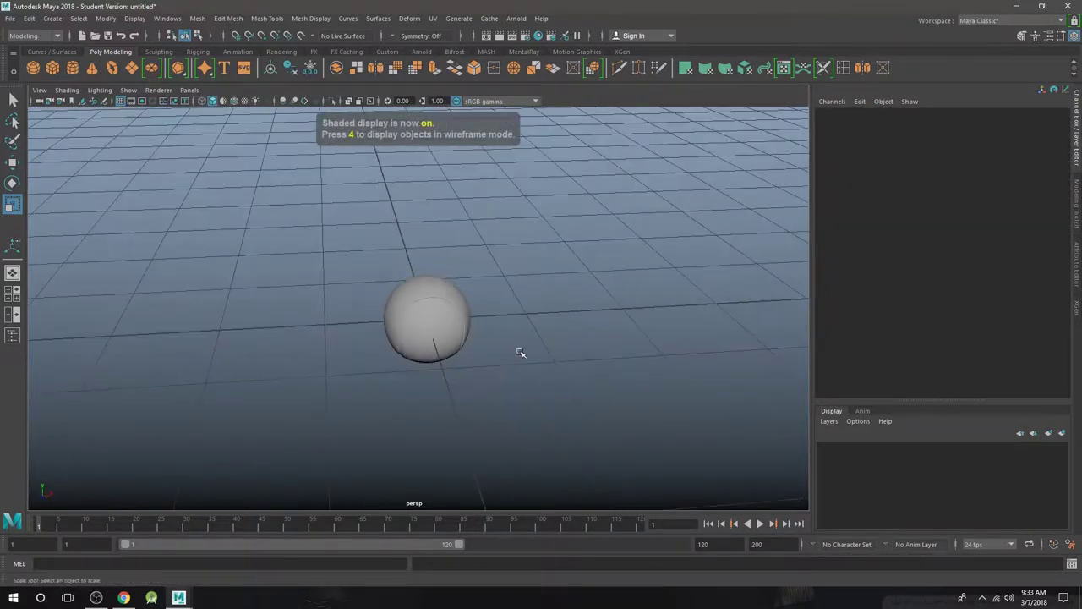
- Move the small seamed ball along the X axis to sit beside the soccer ball, and deselect it
{"action": "middle_click_drag", "start_coordinate": [519, 352], "coordinate": [735, 302], "text": "alt"}
{"action": "left_click", "coordinate": [626, 285]}
{"action": "key", "text": "w"}
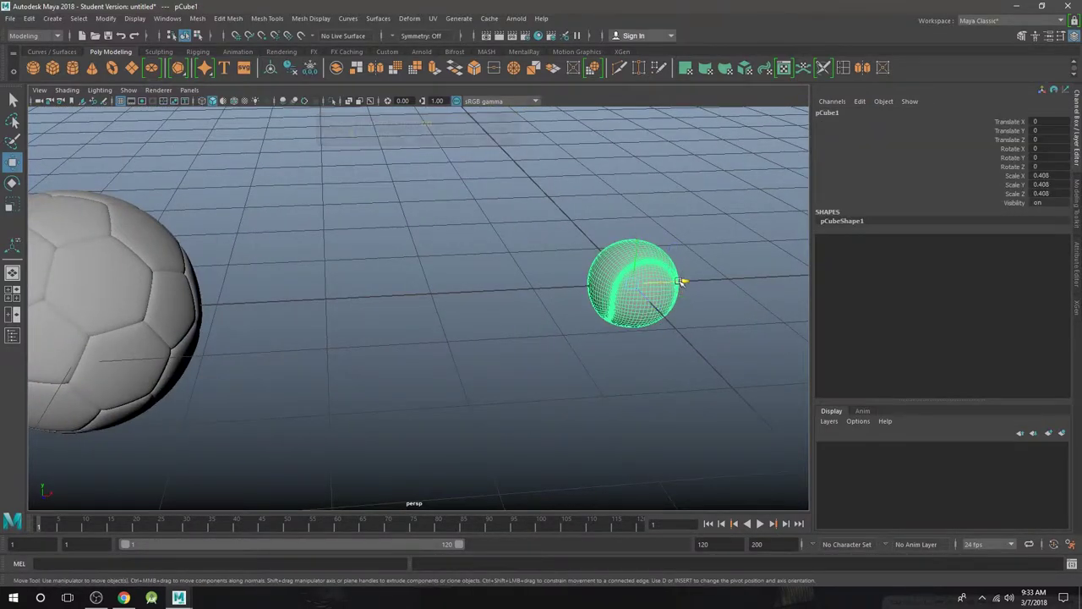
{"action": "left_click_drag", "start_coordinate": [682, 284], "coordinate": [365, 302]}
{"action": "scroll", "coordinate": [406, 305], "scroll_direction": "down", "scroll_amount": 3}
{"action": "middle_click_drag", "start_coordinate": [437, 305], "coordinate": [514, 263], "text": "alt"}
{"action": "left_click", "coordinate": [578, 296]}
{"action": "scroll", "coordinate": [580, 299], "scroll_direction": "up", "scroll_amount": 1}
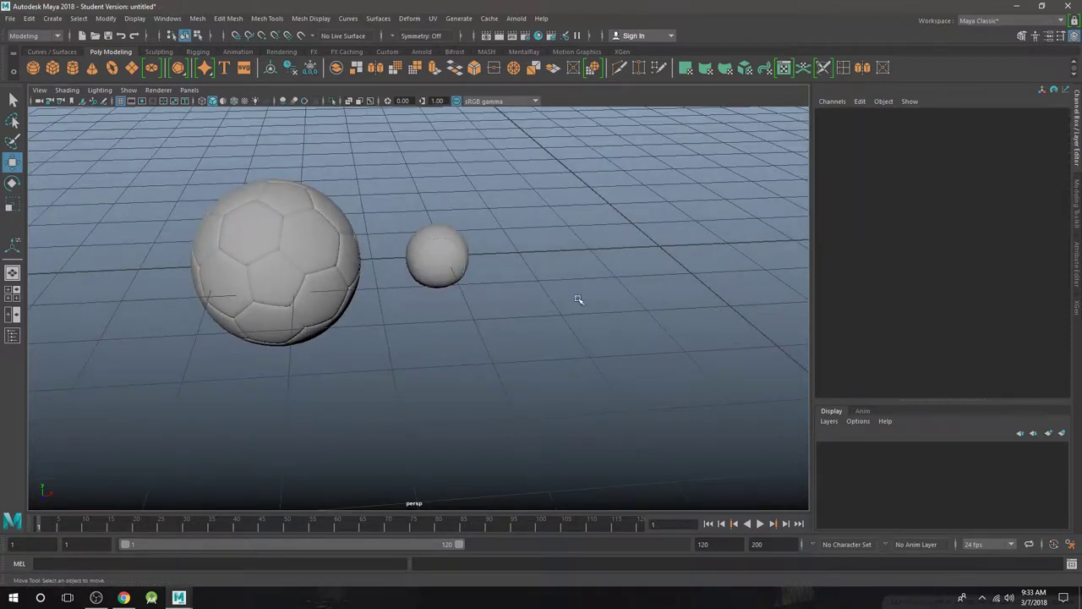
{"action": "middle_click_drag", "start_coordinate": [580, 300], "coordinate": [603, 296], "text": "alt"}
{"action": "left_click_drag", "start_coordinate": [303, 279], "coordinate": [596, 280], "text": "alt"}
{"action": "left_click_drag", "start_coordinate": [379, 275], "coordinate": [433, 293], "text": "alt"}
{"action": "middle_click_drag", "start_coordinate": [434, 292], "coordinate": [262, 321], "text": "alt"}
{"action": "left_click_drag", "start_coordinate": [436, 302], "coordinate": [292, 331], "text": "alt"}
{"action": "middle_click_drag", "start_coordinate": [292, 332], "coordinate": [249, 347], "text": "alt"}
{"action": "left_click_drag", "start_coordinate": [249, 347], "coordinate": [225, 362], "text": "alt"}
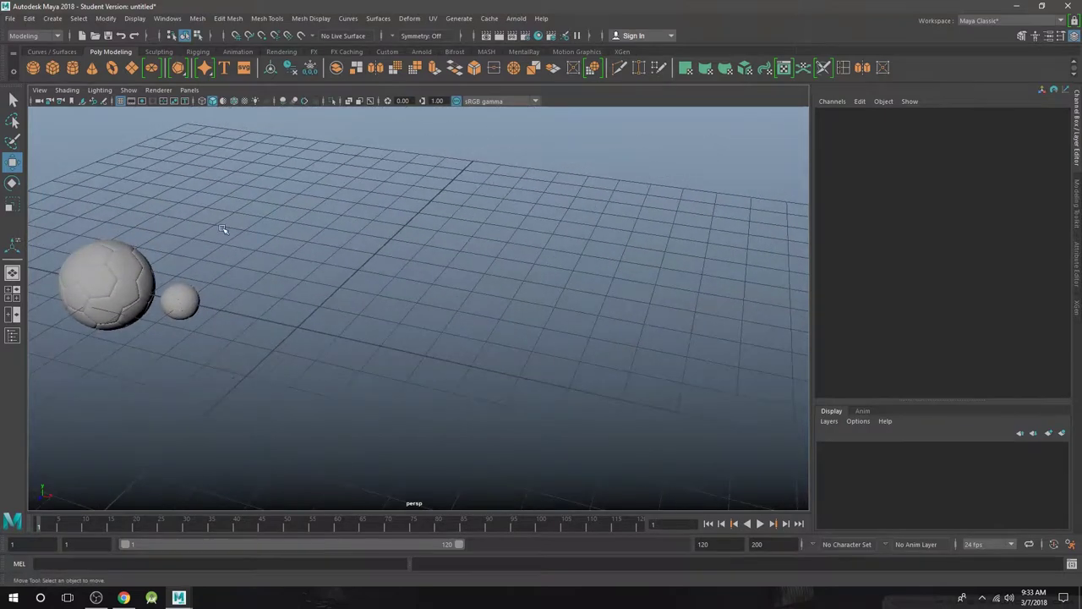
- Create a polygon sphere at the origin with 16 axis subdivisions and 10 height subdivisions
{"action": "left_click", "coordinate": [49, 75]}
{"action": "left_click_drag", "start_coordinate": [423, 245], "coordinate": [669, 211], "text": "alt"}
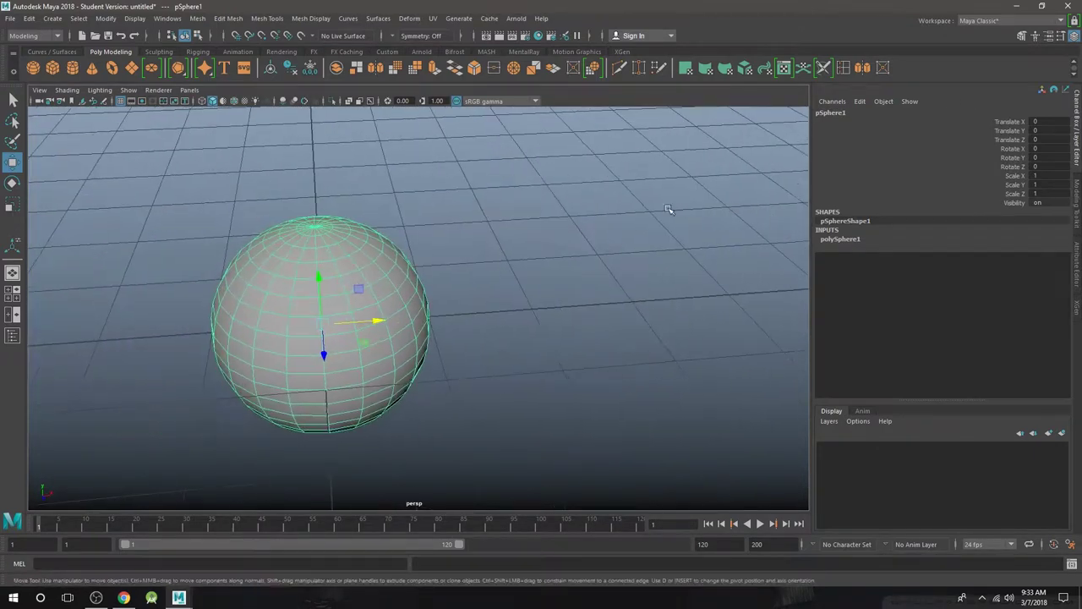
{"action": "left_click", "coordinate": [850, 240]}
{"action": "left_click", "coordinate": [1063, 257]}
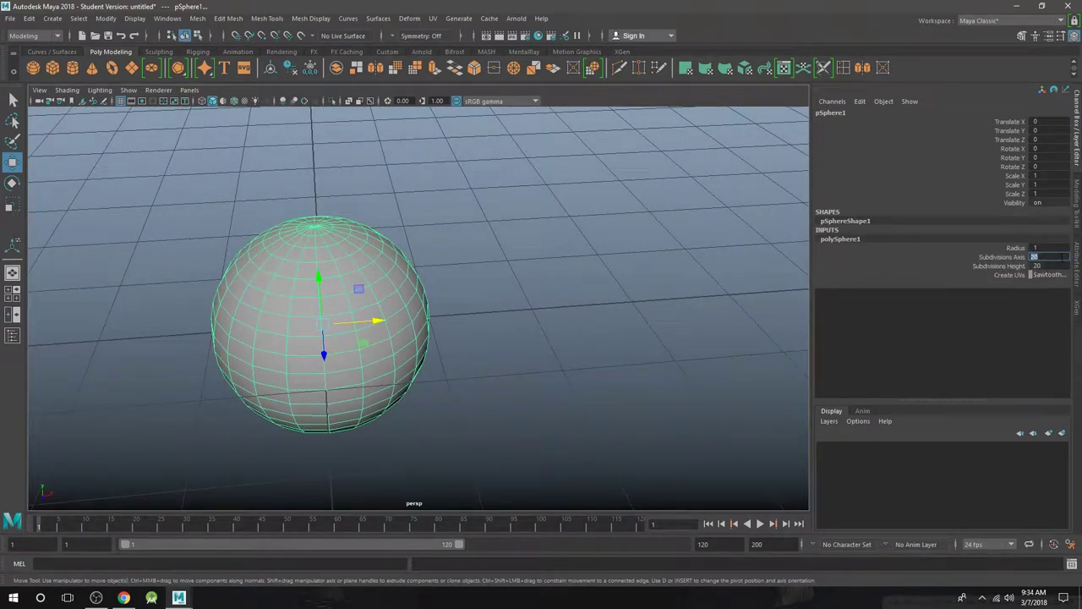
{"action": "key", "text": "Return"}
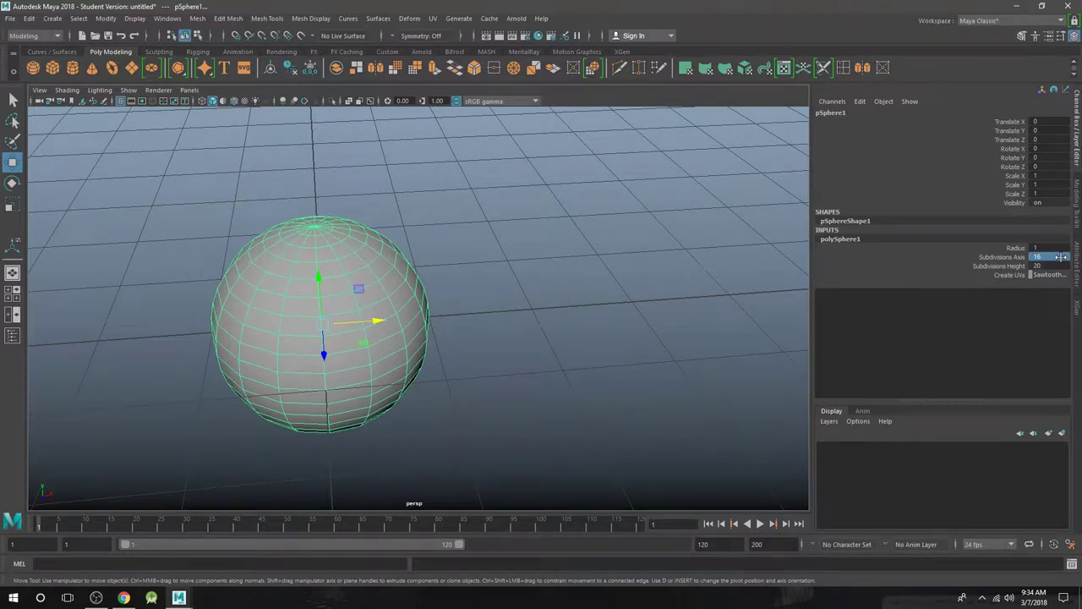
{"action": "left_click", "coordinate": [1057, 266]}
{"action": "key", "text": "Return"}
- Delete the intermediate edges meeting at the new sphere's top pole, keeping only a cross of four edges in the cap
{"action": "left_click_drag", "start_coordinate": [564, 296], "coordinate": [547, 350], "text": "alt"}
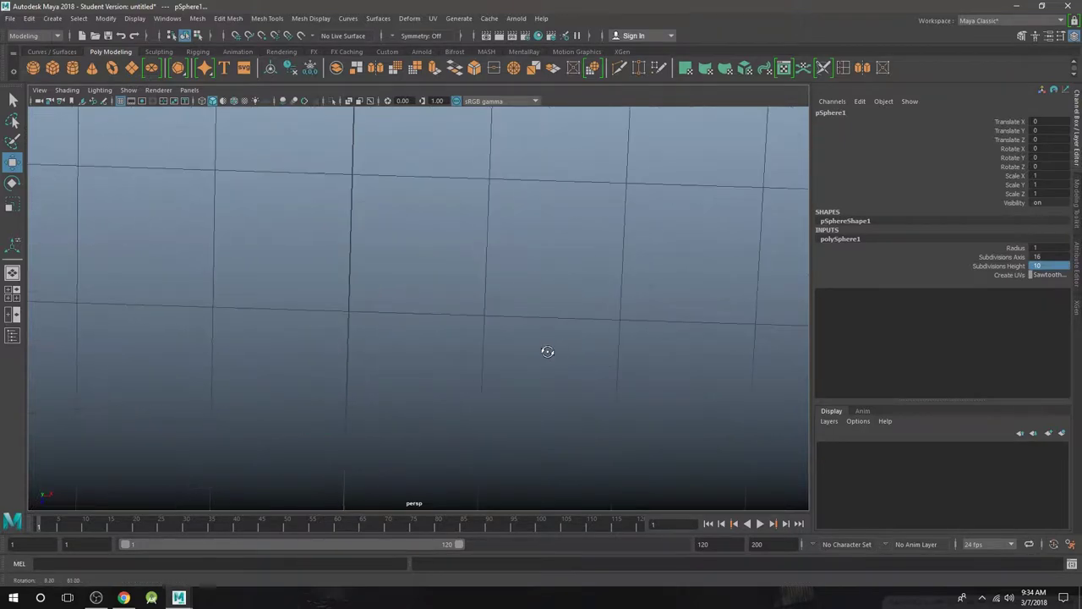
{"action": "middle_click_drag", "start_coordinate": [537, 245], "coordinate": [509, 431], "text": "alt"}
{"action": "middle_click_drag", "start_coordinate": [502, 239], "coordinate": [494, 395], "text": "alt"}
{"action": "left_click_drag", "start_coordinate": [494, 395], "coordinate": [510, 317], "text": "alt"}
{"action": "right_click_drag", "start_coordinate": [465, 290], "coordinate": [464, 230]}
{"action": "left_click", "coordinate": [432, 277]}
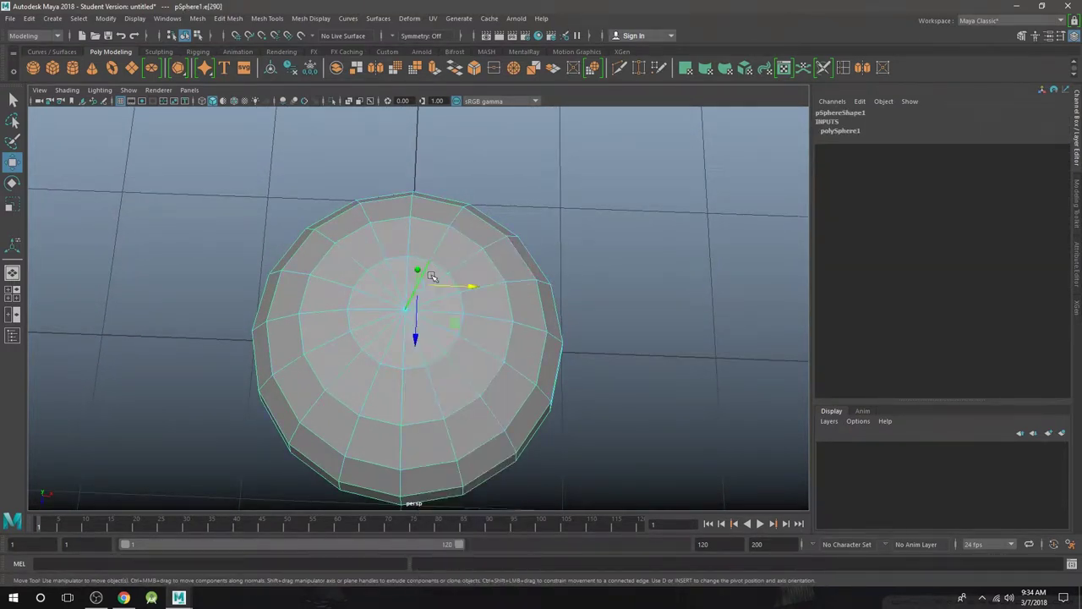
{"action": "left_click", "coordinate": [448, 290], "text": "shift"}
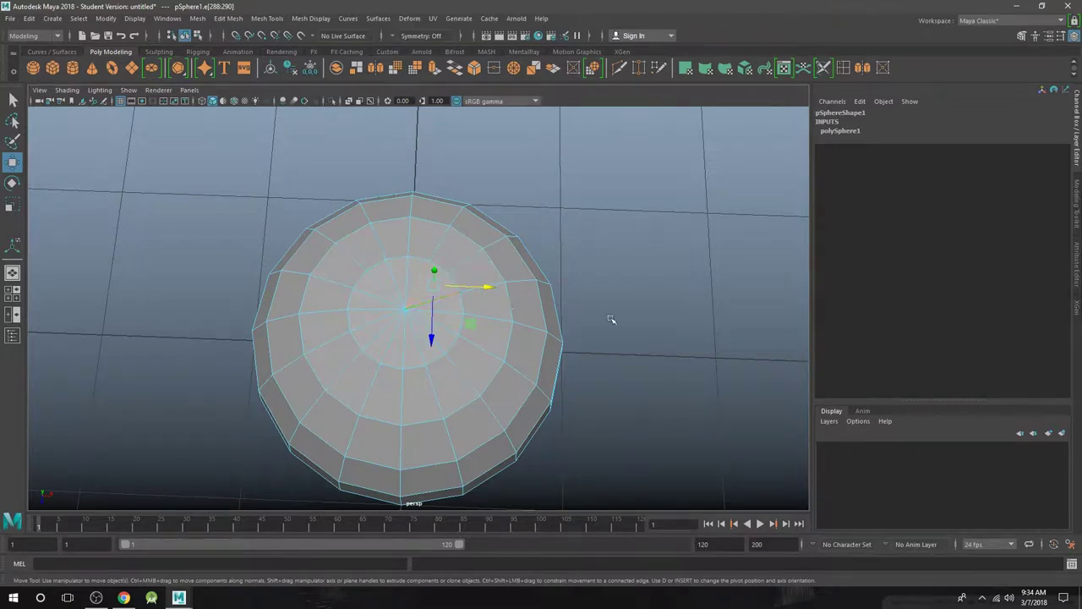
{"action": "left_click_drag", "start_coordinate": [394, 267], "coordinate": [441, 328]}
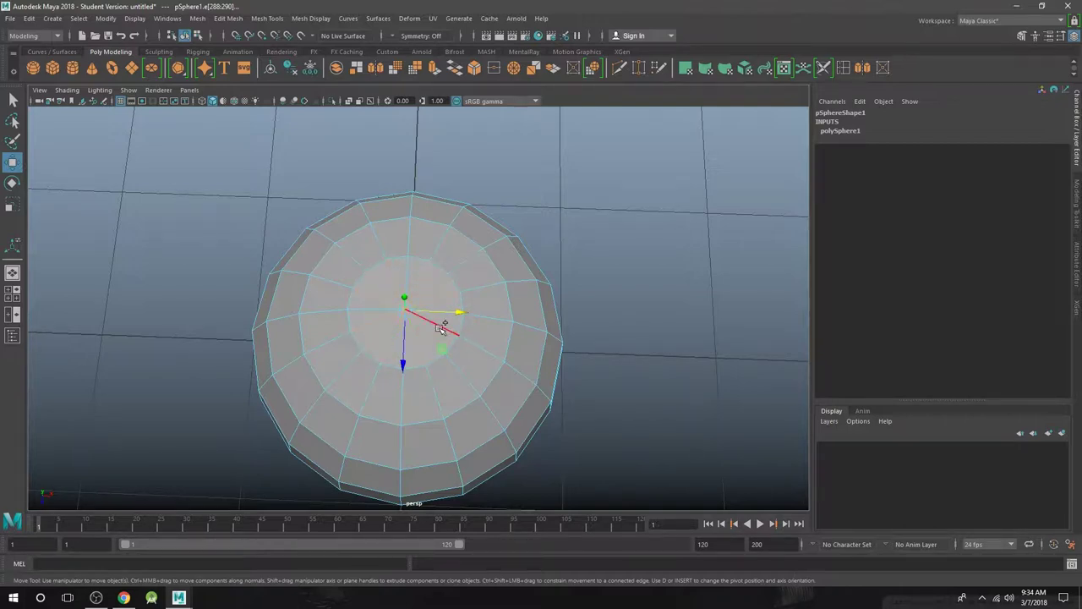
{"action": "left_click", "coordinate": [614, 257]}
{"action": "left_click_drag", "start_coordinate": [600, 259], "coordinate": [558, 294], "text": "alt"}
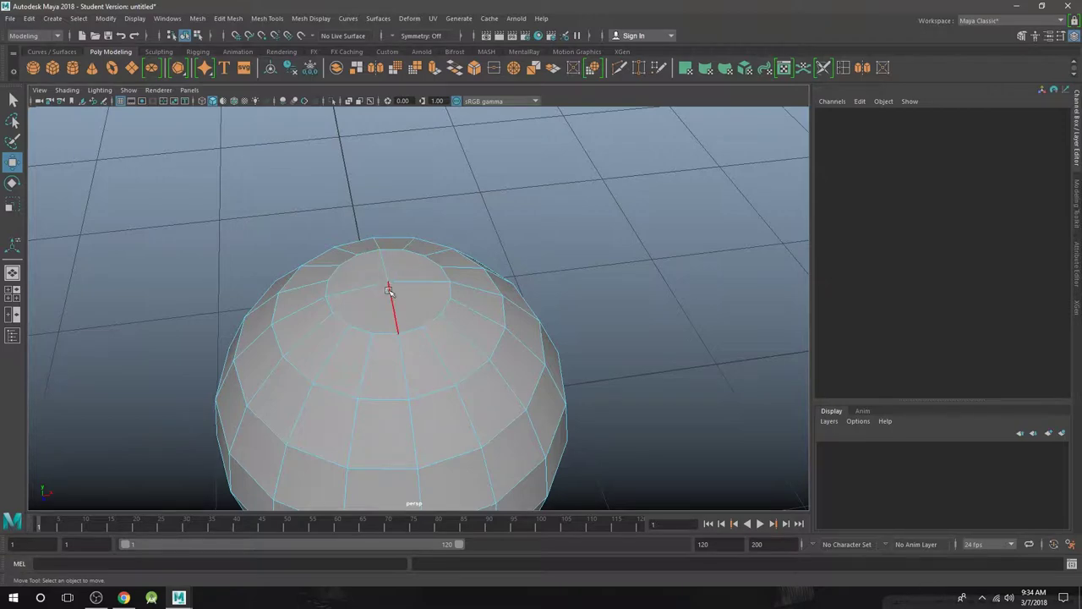
- Inspect the sphere's simplified top cap and its edge rings from above and from the side
{"action": "left_click_drag", "start_coordinate": [393, 296], "coordinate": [564, 264], "text": "alt"}
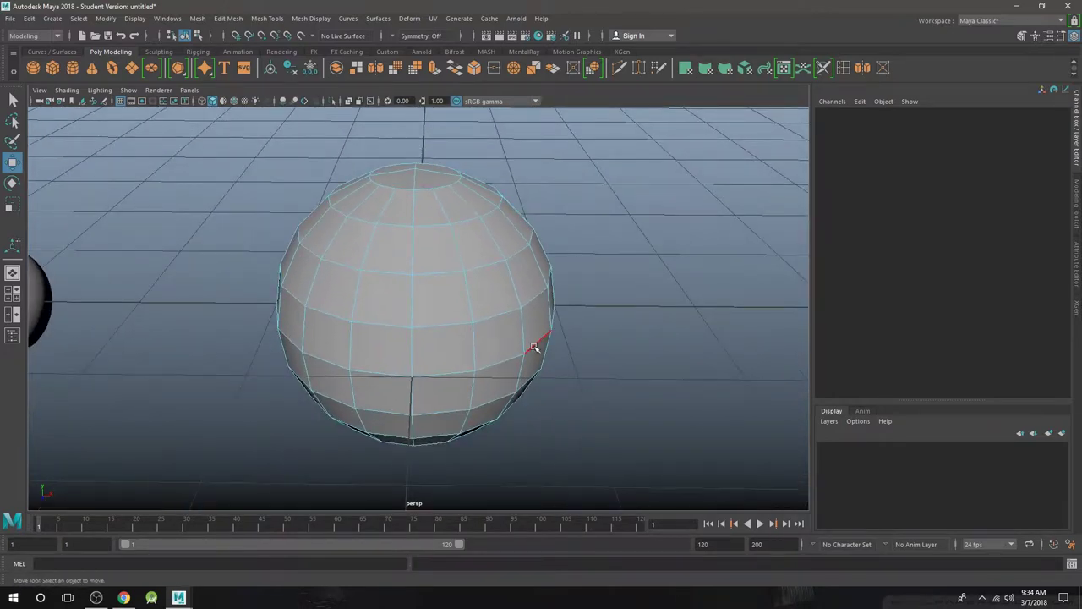
{"action": "mouse_move", "coordinate": [534, 347]}
{"action": "left_mouse_down", "text": "alt"}
{"action": "mouse_move", "coordinate": [534, 324]}
{"action": "mouse_move", "coordinate": [531, 349]}
{"action": "left_mouse_up", "text": "alt"}
{"action": "left_click_drag", "start_coordinate": [495, 236], "coordinate": [468, 320], "text": "alt"}
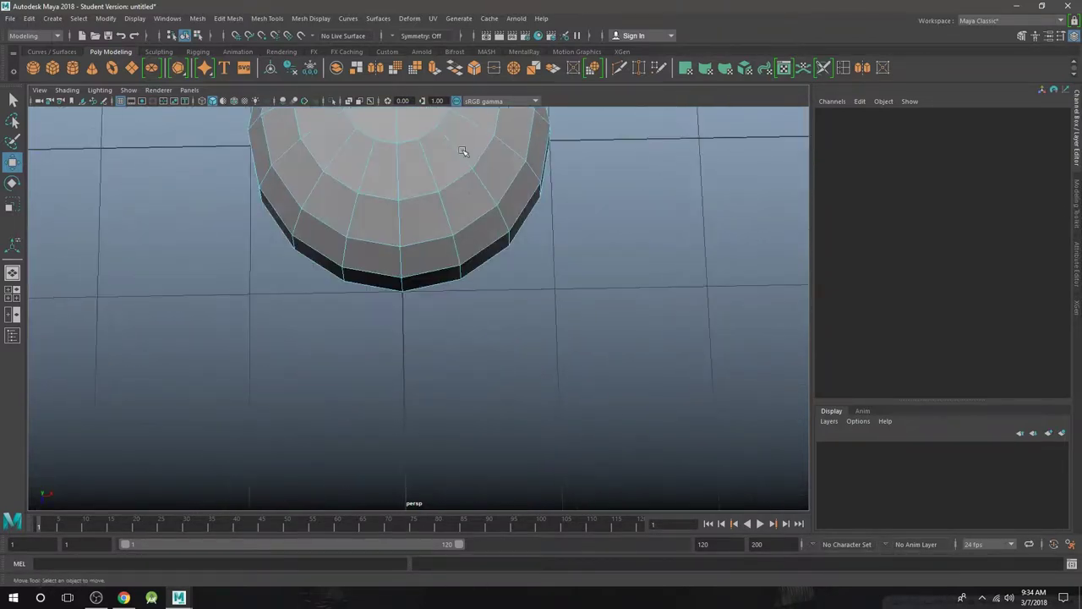
{"action": "middle_click_drag", "start_coordinate": [464, 152], "coordinate": [486, 428], "text": "alt"}
{"action": "scroll", "coordinate": [505, 386], "scroll_direction": "up", "scroll_amount": 3}
{"action": "middle_click_drag", "start_coordinate": [505, 387], "coordinate": [507, 356], "text": "alt"}
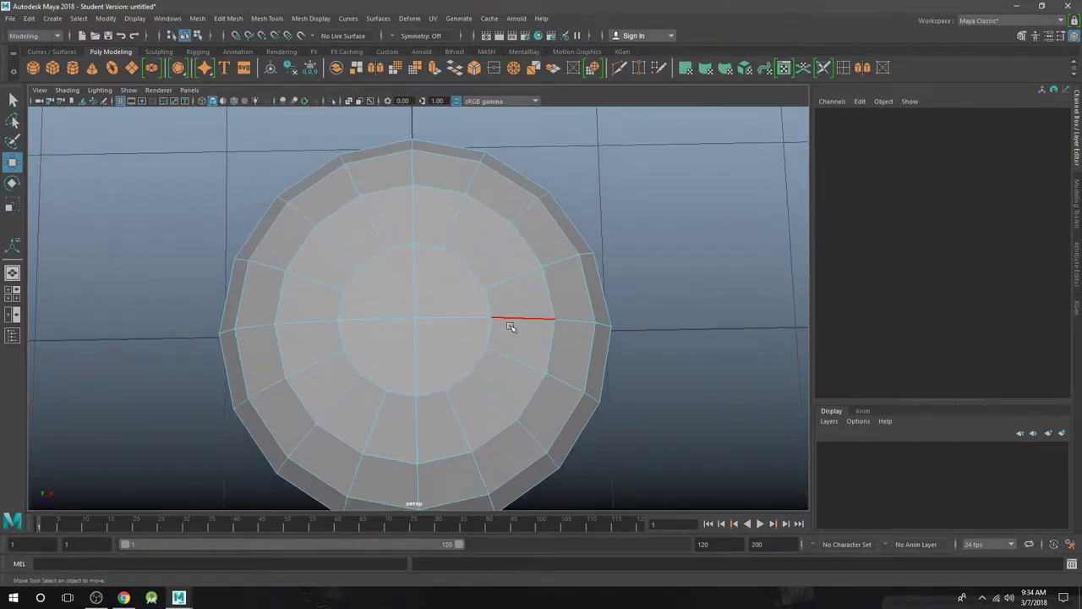
{"action": "left_click_drag", "start_coordinate": [529, 317], "coordinate": [573, 363], "text": "alt"}
{"action": "middle_click_drag", "start_coordinate": [573, 363], "coordinate": [549, 170], "text": "alt"}
{"action": "left_click_drag", "start_coordinate": [555, 234], "coordinate": [556, 287], "text": "alt"}
- In the side view, delete the faces of the sphere's lower half and of the remaining dome's +Z half
{"action": "key", "text": "space"}
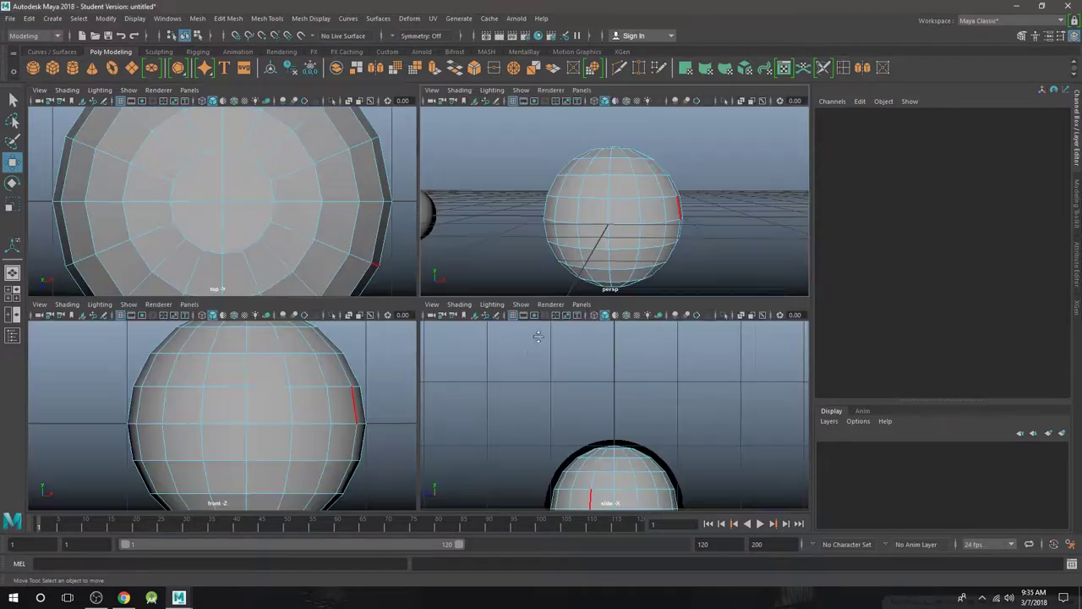
{"action": "key", "text": "space"}
{"action": "scroll", "coordinate": [531, 381], "scroll_direction": "down", "scroll_amount": 6}
{"action": "middle_click_drag", "start_coordinate": [543, 360], "coordinate": [564, 316], "text": "alt"}
{"action": "scroll", "coordinate": [565, 316], "scroll_direction": "up", "scroll_amount": 6}
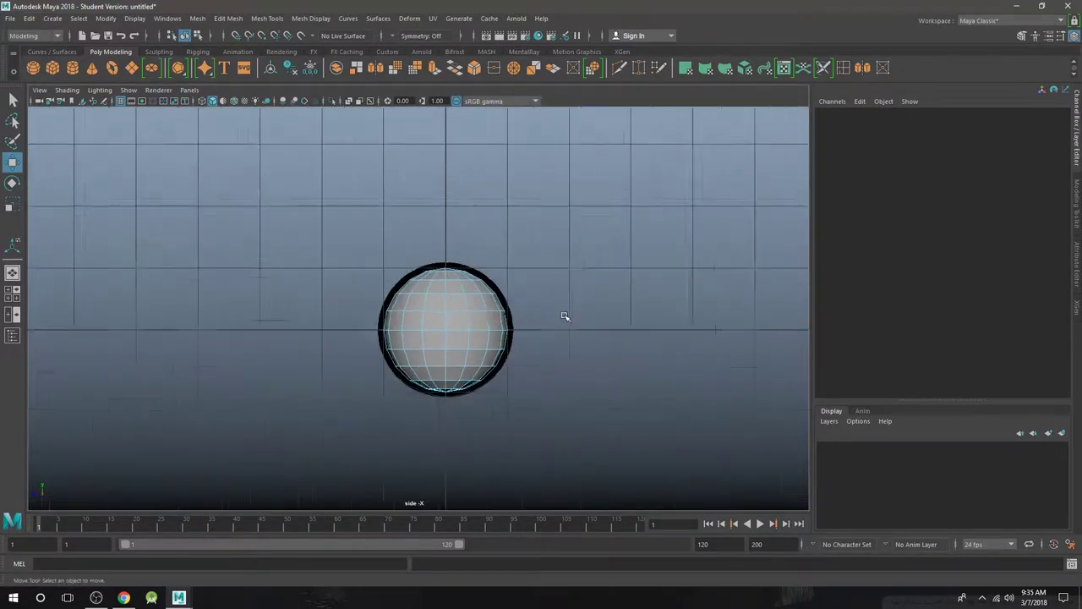
{"action": "scroll", "coordinate": [565, 316], "scroll_direction": "up", "scroll_amount": 2}
{"action": "right_click_drag", "start_coordinate": [448, 262], "coordinate": [450, 293]}
{"action": "left_click_drag", "start_coordinate": [236, 340], "coordinate": [664, 526]}
{"action": "key", "text": "Delete"}
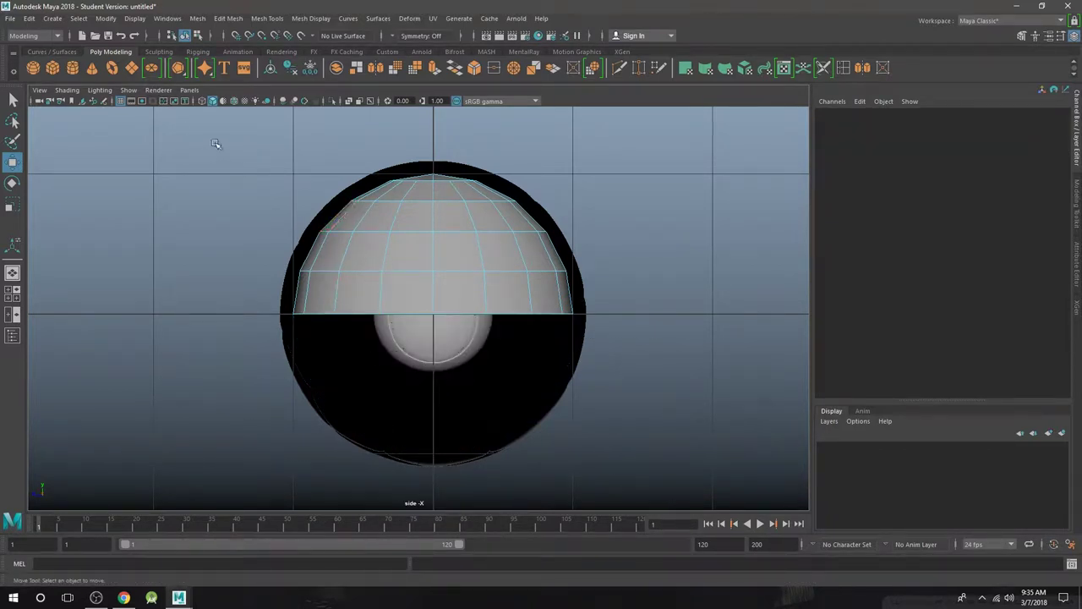
{"action": "left_click_drag", "start_coordinate": [295, 176], "coordinate": [421, 350]}
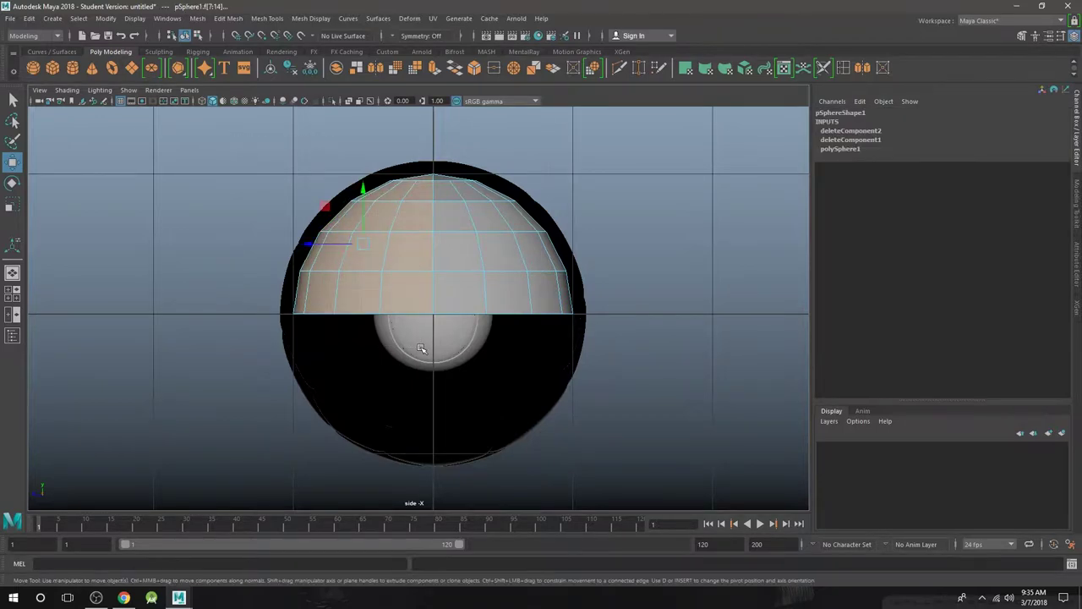
{"action": "key", "text": "Delete"}
- Activate the Multi-Cut tool with the quarter sphere's top cap in view in the perspective view
{"action": "left_click_drag", "start_coordinate": [499, 249], "coordinate": [369, 304], "text": "alt"}
{"action": "scroll", "coordinate": [369, 305], "scroll_direction": "up", "scroll_amount": 4}
{"action": "left_click_drag", "start_coordinate": [435, 249], "coordinate": [660, 234], "text": "alt"}
{"action": "scroll", "coordinate": [481, 330], "scroll_direction": "down", "scroll_amount": 2}
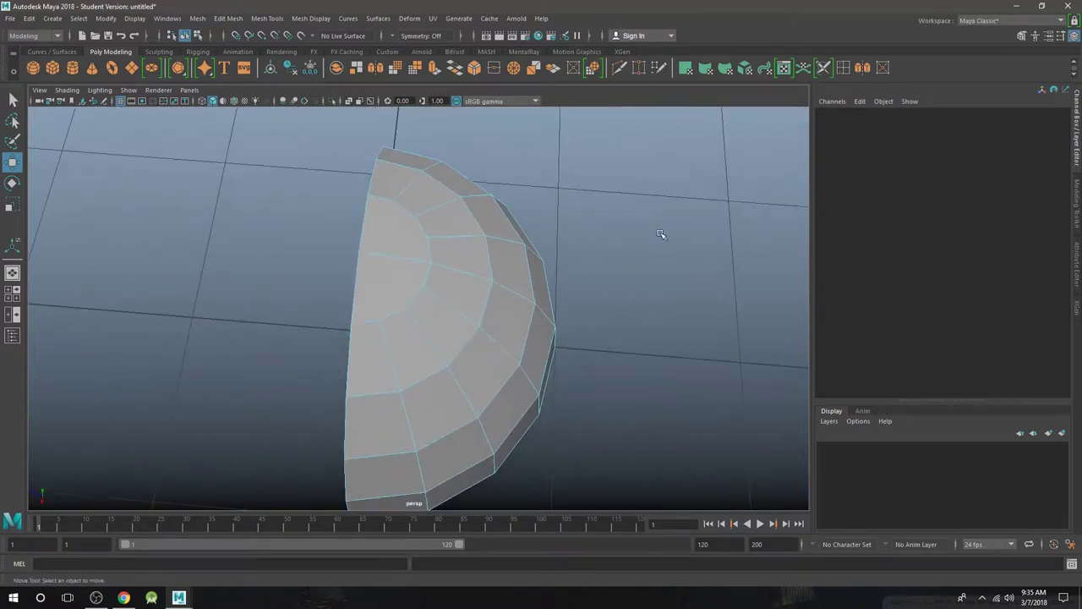
{"action": "left_click", "coordinate": [1023, 35]}
{"action": "left_click", "coordinate": [964, 421]}
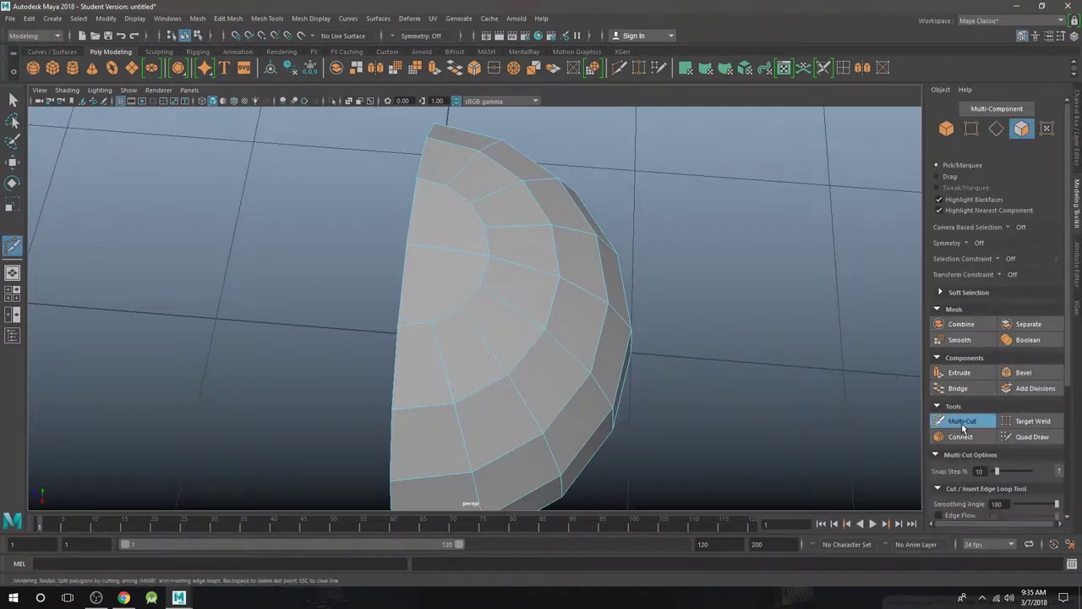
{"action": "middle_click_drag", "start_coordinate": [570, 246], "coordinate": [593, 267], "text": "alt"}
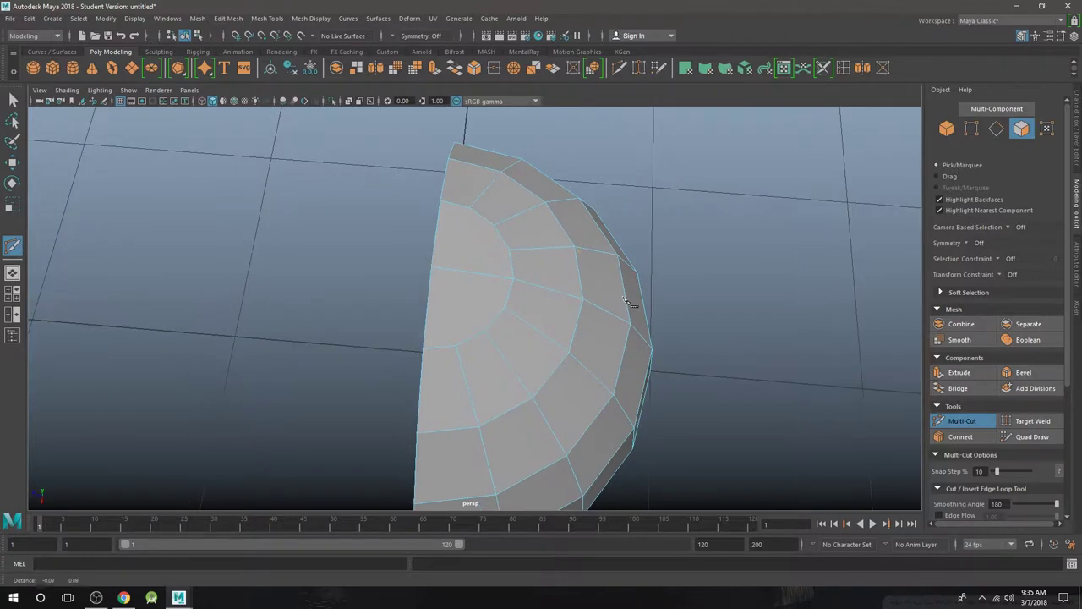
{"action": "left_click", "coordinate": [505, 307]}
{"action": "left_click", "coordinate": [489, 281]}
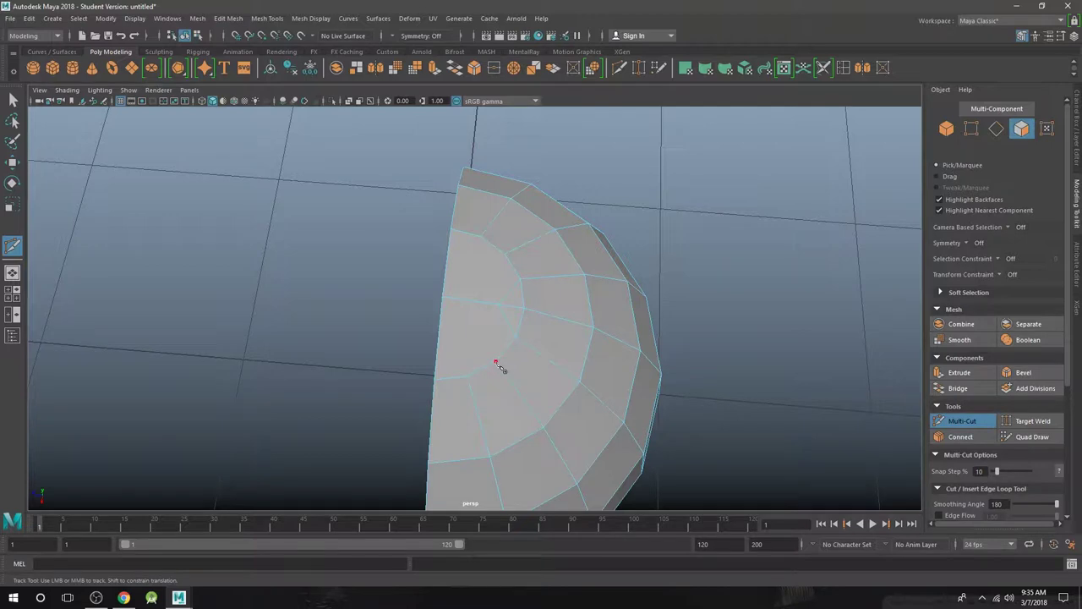
{"action": "middle_click_drag", "start_coordinate": [527, 348], "coordinate": [577, 352], "text": "alt"}
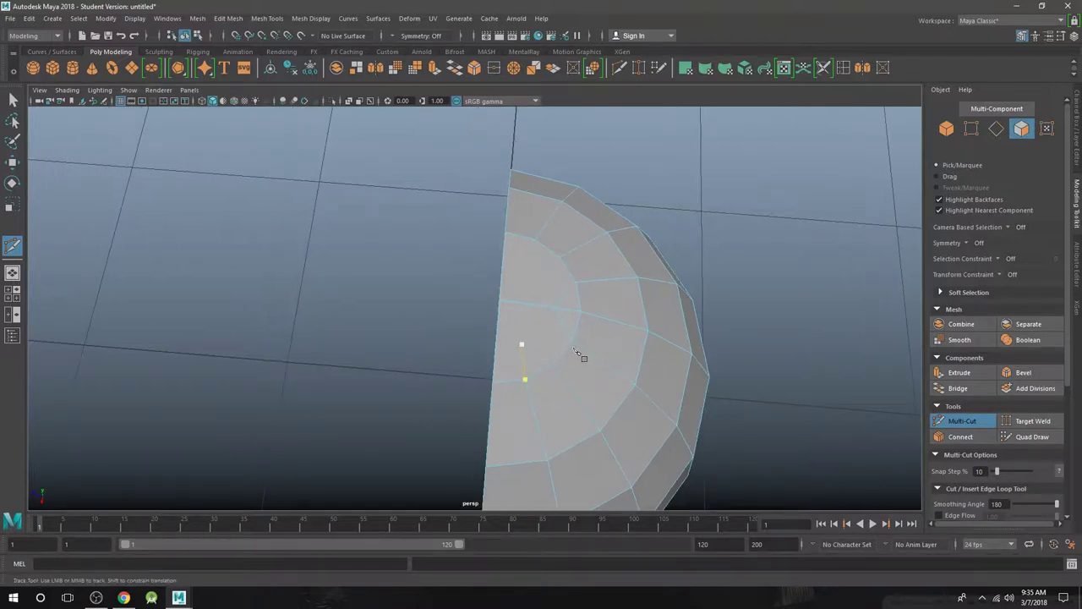
{"action": "key", "text": "ctrl+z"}
{"action": "key", "text": "ctrl+z"}
{"action": "key", "text": "ctrl+z"}
{"action": "key", "text": "ctrl+z"}
{"action": "key", "text": "ctrl+z"}
- Cut new edges across the quarter sphere's top cap with Multi-Cut to divide it into smaller faces, and return to object mode
{"action": "left_click", "coordinate": [547, 307]}
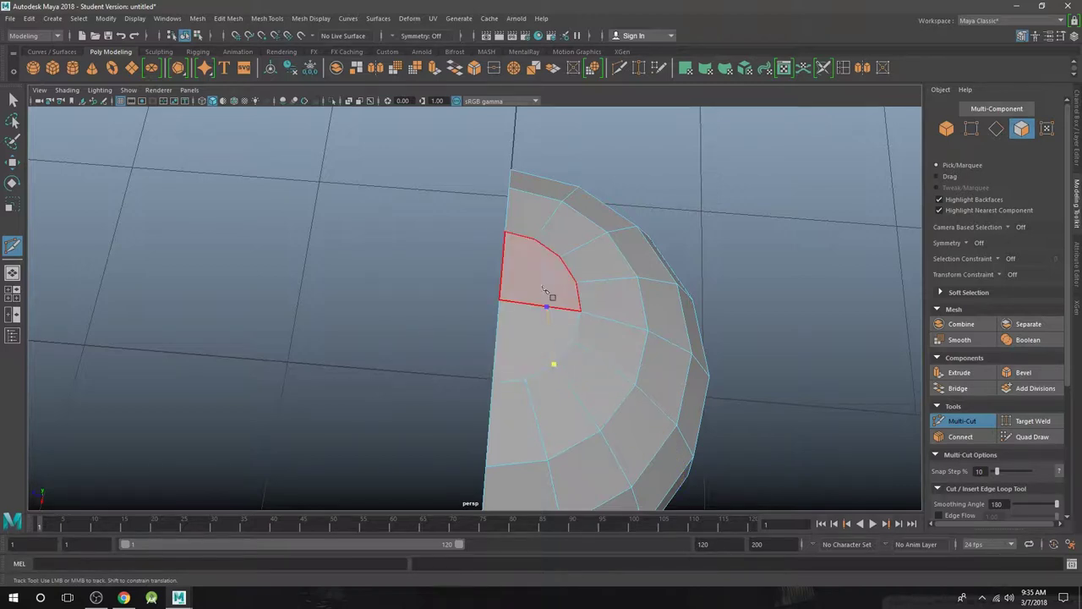
{"action": "right_click", "coordinate": [562, 261]}
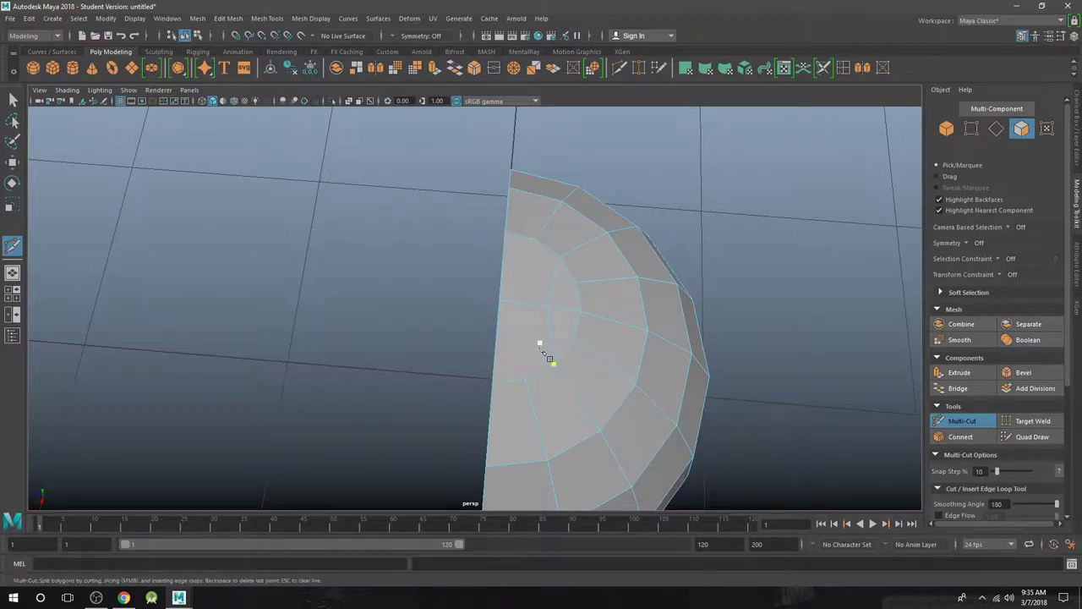
{"action": "left_click", "coordinate": [517, 303]}
{"action": "left_click_drag", "start_coordinate": [538, 250], "coordinate": [597, 289], "text": "alt"}
{"action": "right_click_drag", "start_coordinate": [524, 261], "coordinate": [578, 244]}
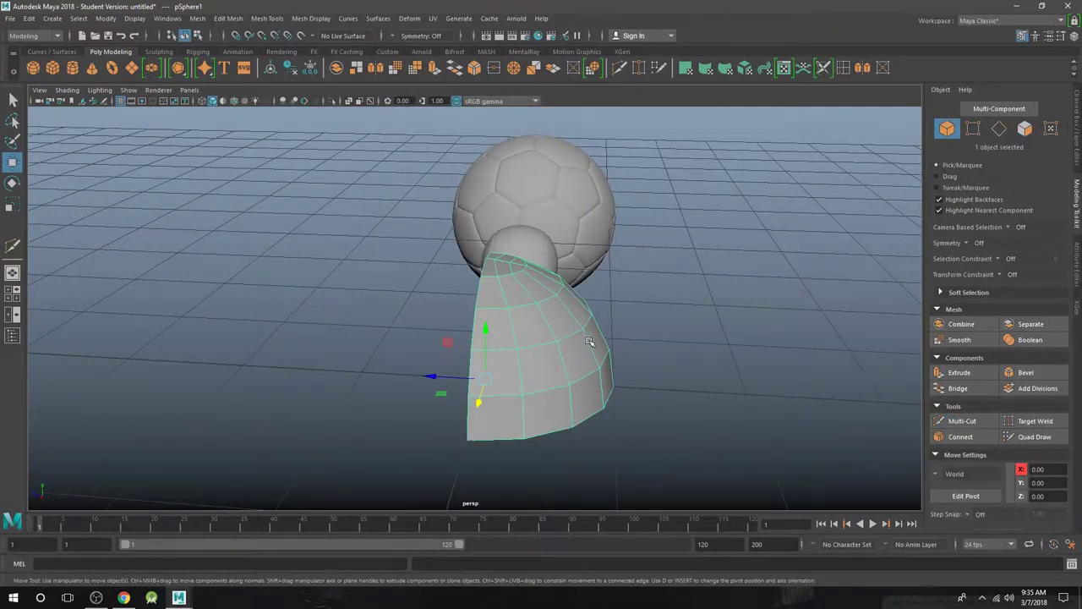
- Mirror the quarter sphere across the world Z axis in the negative direction, combined with the original and without merging borders
{"action": "left_click_drag", "start_coordinate": [589, 341], "coordinate": [556, 314], "text": "alt"}
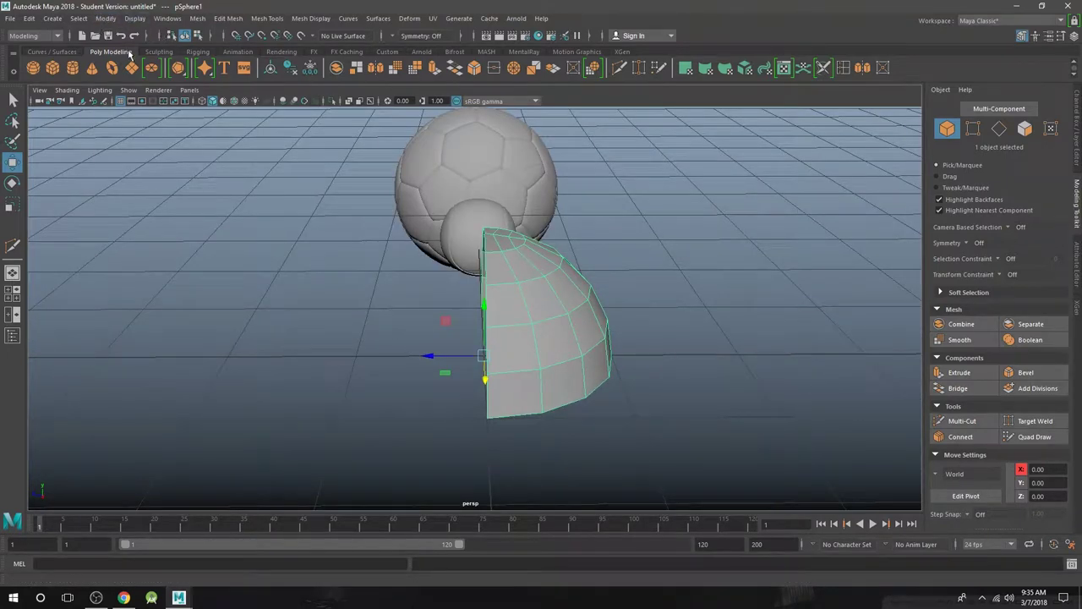
{"action": "left_click", "coordinate": [197, 20]}
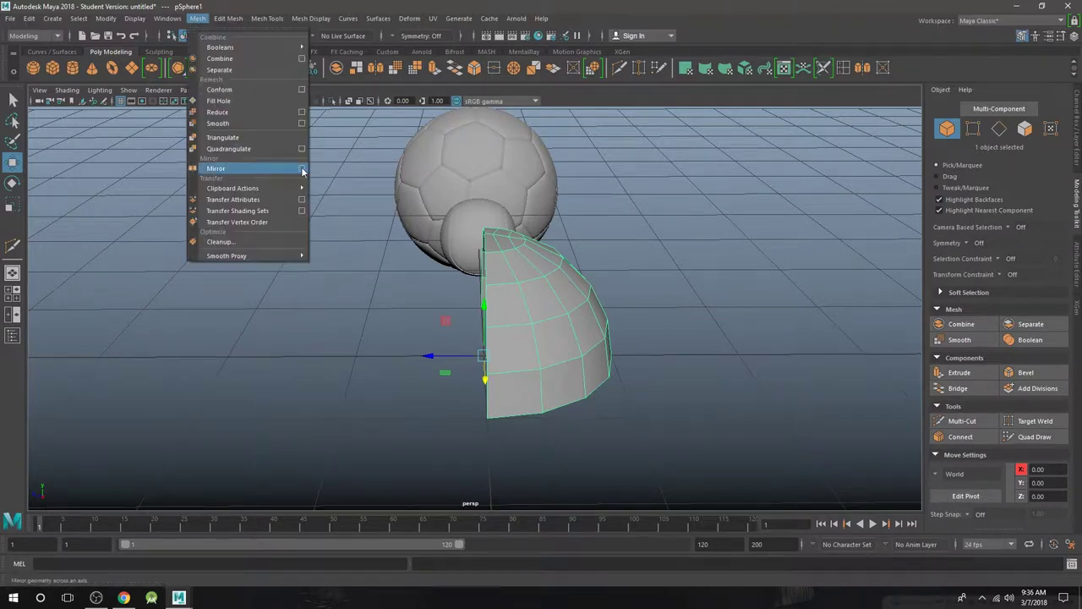
{"action": "left_click", "coordinate": [303, 170]}
{"action": "left_click_drag", "start_coordinate": [613, 172], "coordinate": [713, 176]}
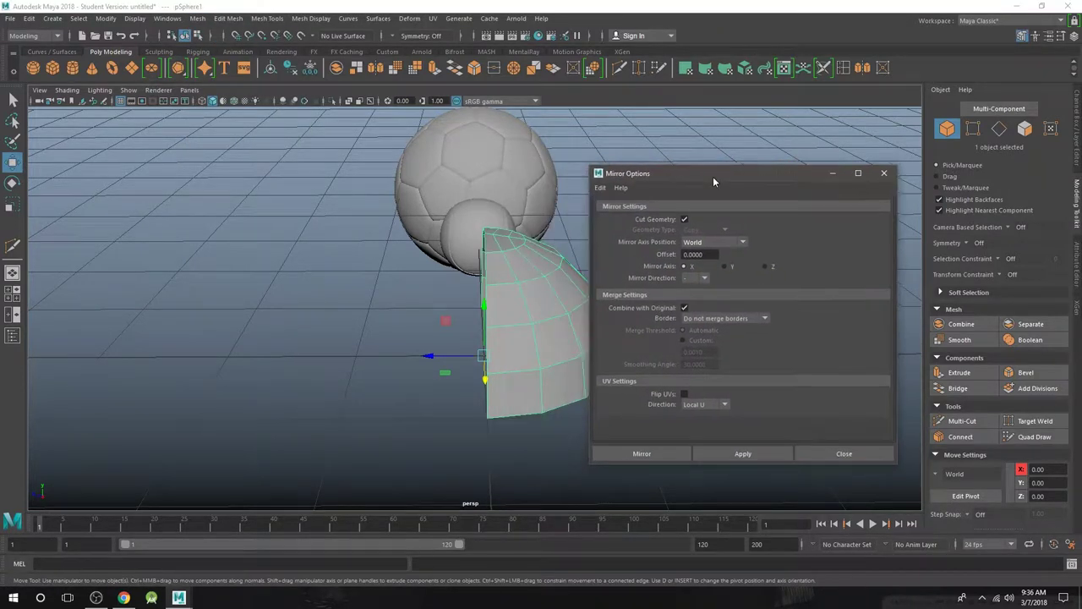
{"action": "left_click_drag", "start_coordinate": [340, 308], "coordinate": [343, 290], "text": "alt"}
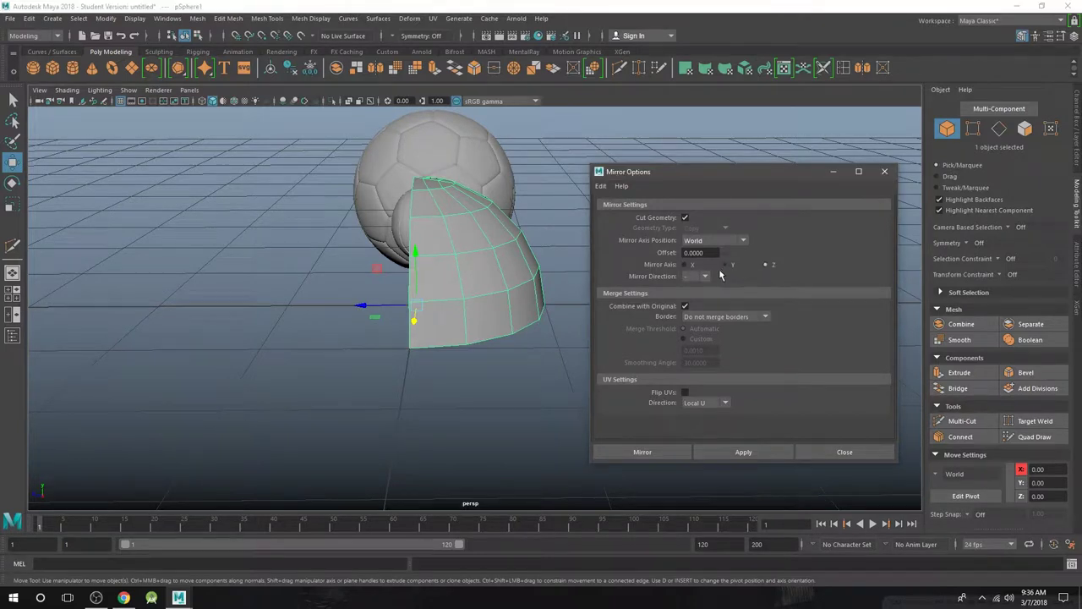
{"action": "left_click", "coordinate": [706, 276]}
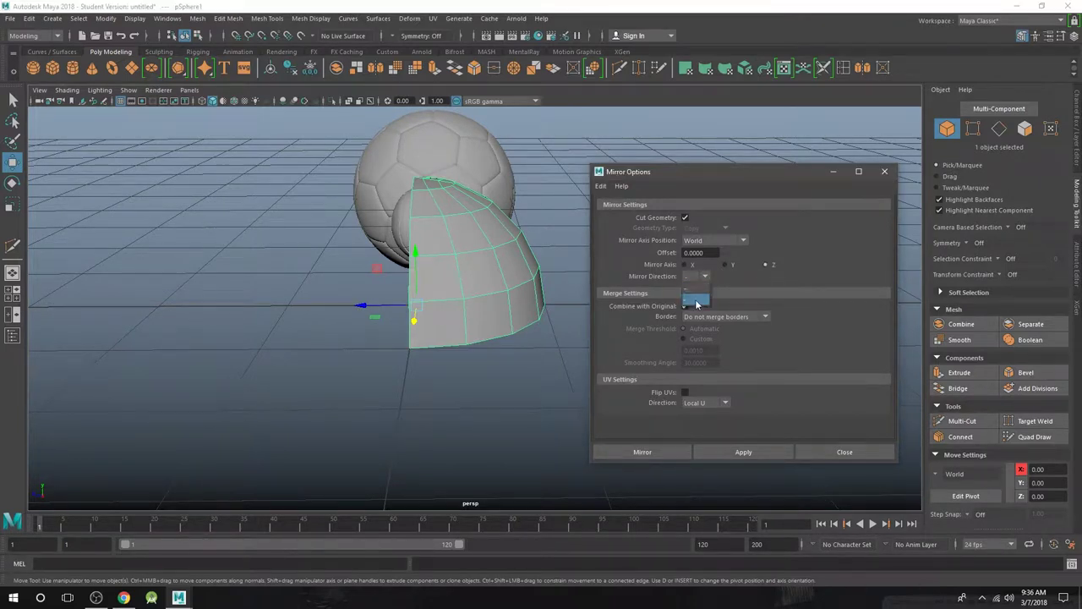
{"action": "left_click", "coordinate": [697, 302]}
{"action": "left_click", "coordinate": [658, 454]}
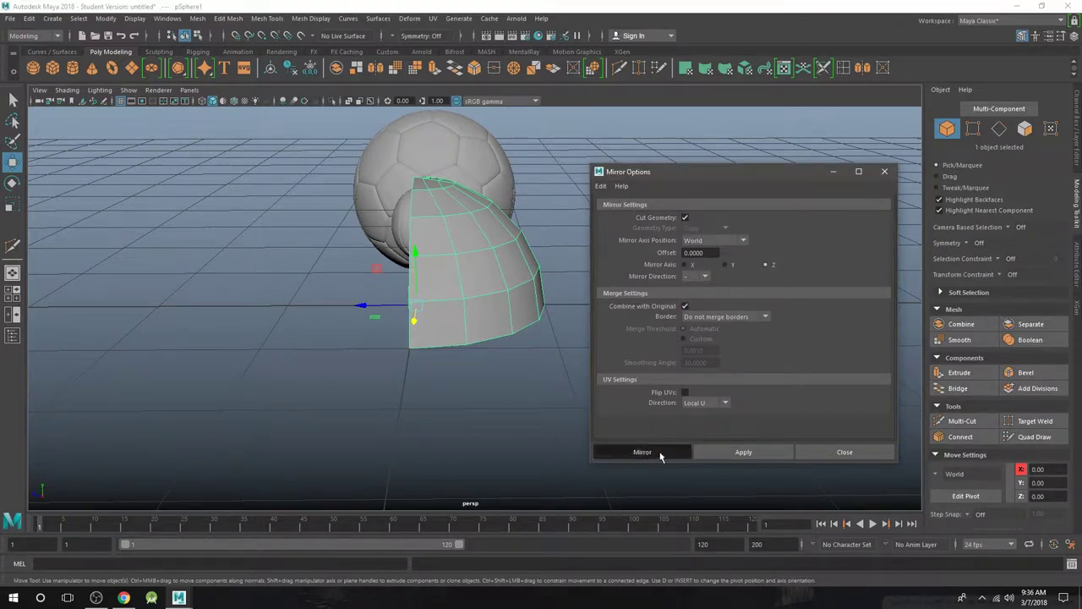
{"action": "scroll", "coordinate": [535, 349], "scroll_direction": "up", "scroll_amount": 3}
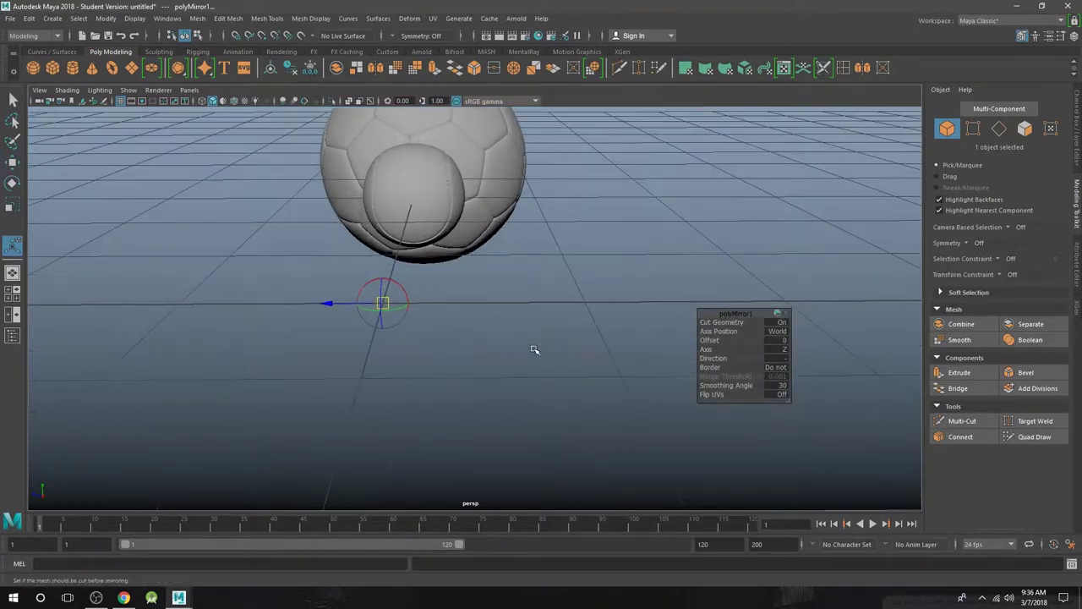
- Set the mirror's axis position to Bounding box and its direction to +, and return to object mode
{"action": "left_click", "coordinate": [780, 332]}
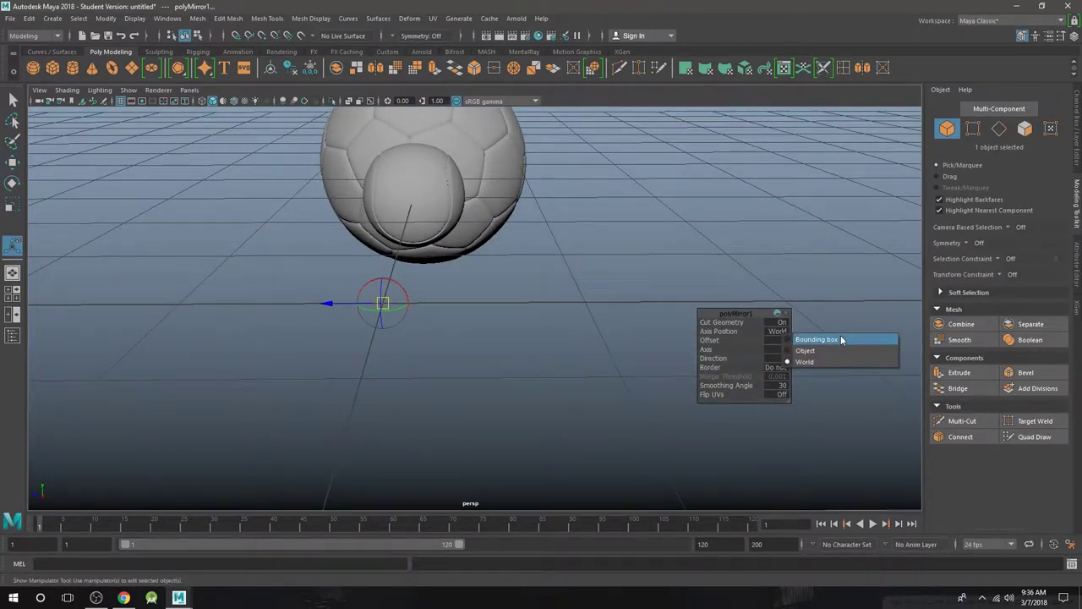
{"action": "left_click", "coordinate": [817, 339]}
{"action": "scroll", "coordinate": [647, 309], "scroll_direction": "down", "scroll_amount": 5}
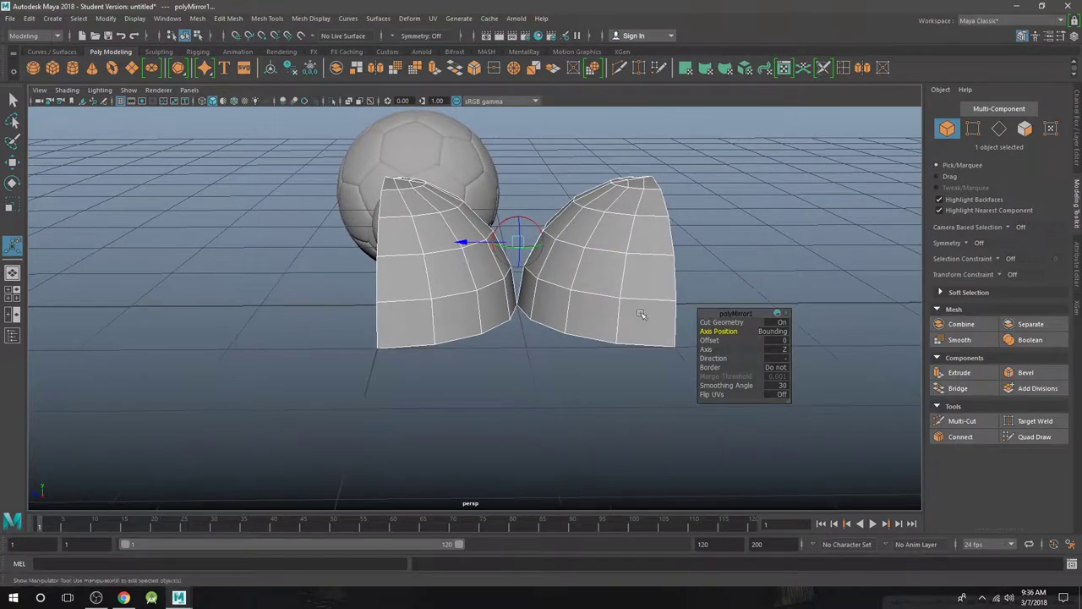
{"action": "left_click", "coordinate": [784, 362]}
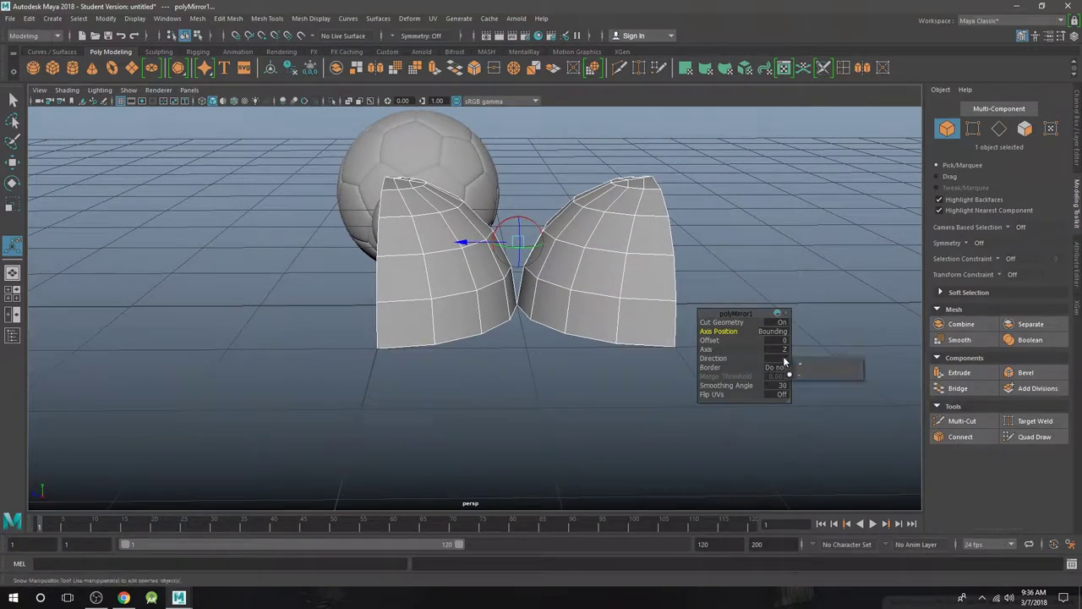
{"action": "left_click", "coordinate": [831, 367]}
{"action": "left_click_drag", "start_coordinate": [803, 364], "coordinate": [598, 269], "text": "alt"}
{"action": "right_click_drag", "start_coordinate": [507, 218], "coordinate": [563, 193]}
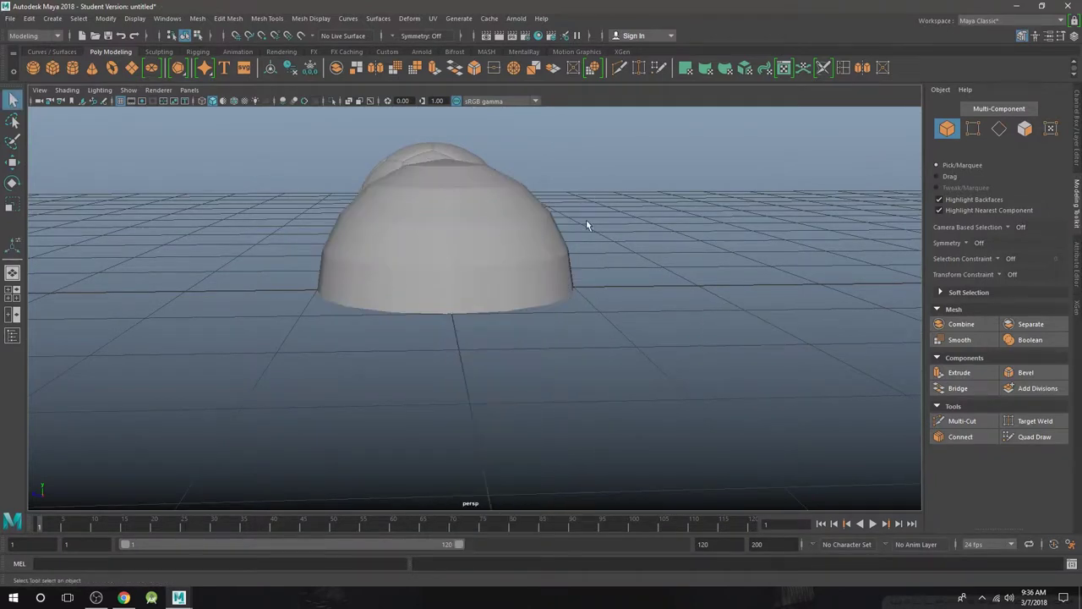
- Mirror the half sphere across the Y axis in the negative direction, with the axis position set to Bounding box
{"action": "left_click", "coordinate": [102, 22]}
{"action": "mouse_move", "coordinate": [179, 21]}
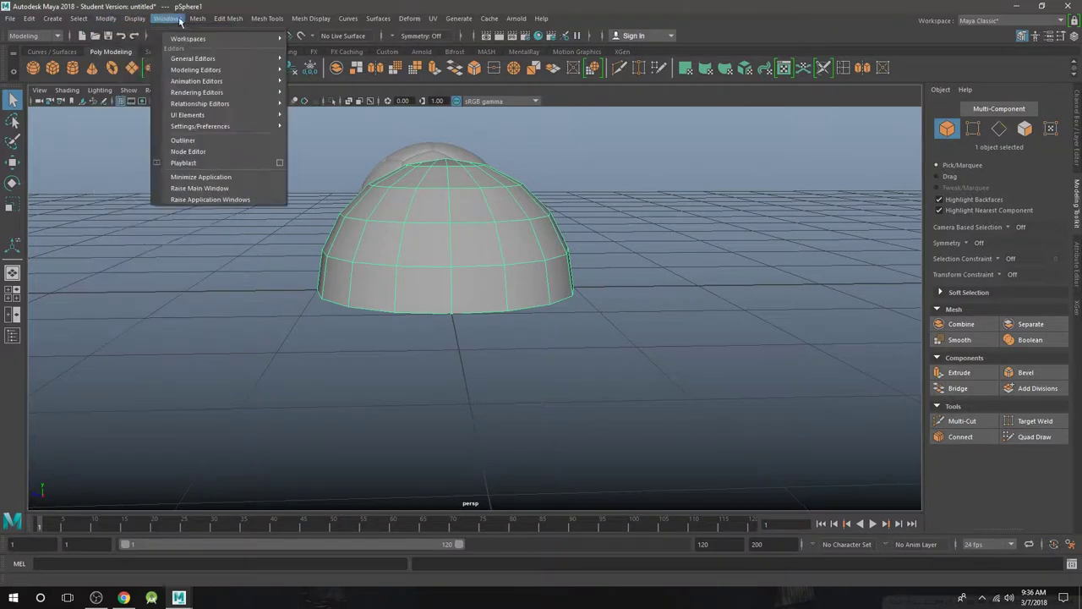
{"action": "left_click", "coordinate": [302, 168]}
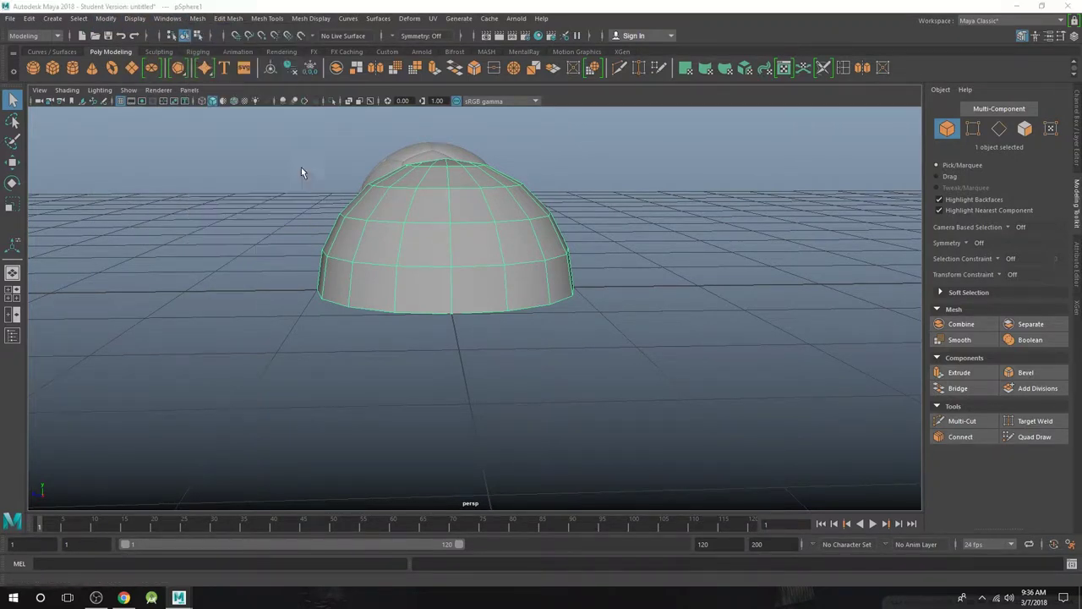
{"action": "left_click", "coordinate": [725, 241]}
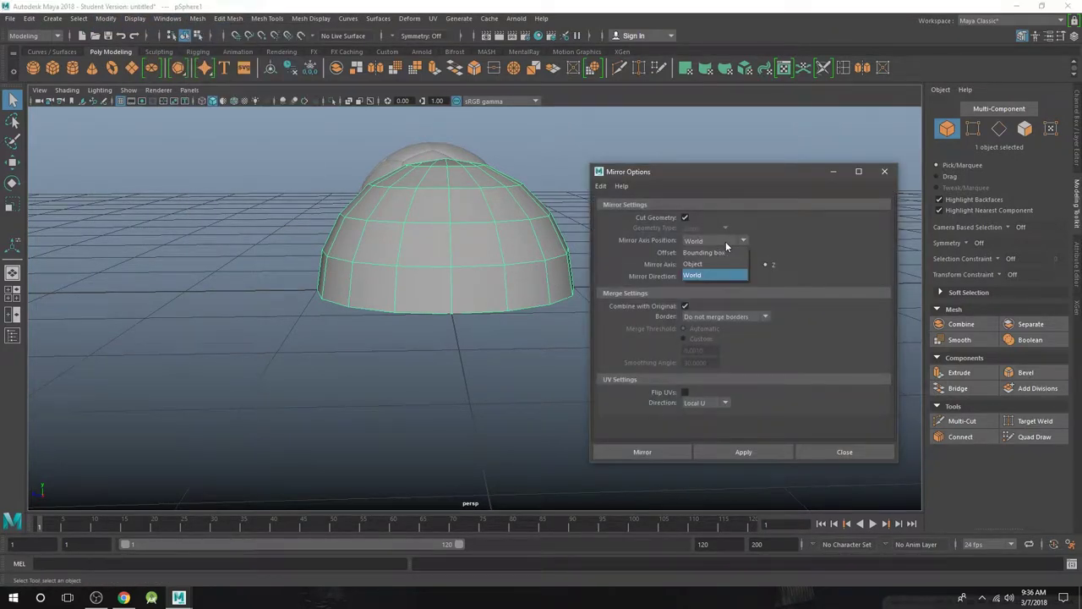
{"action": "left_click", "coordinate": [725, 240]}
{"action": "left_click", "coordinate": [726, 241]}
{"action": "left_click", "coordinate": [723, 255]}
{"action": "left_click", "coordinate": [643, 452]}
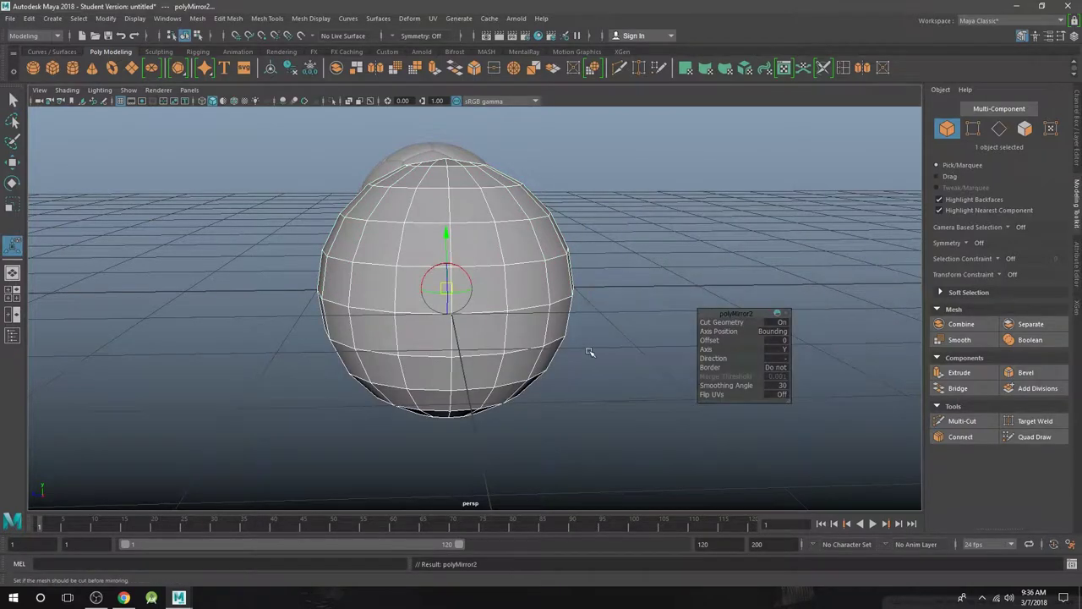
- Examine the mirrored ball in the perspective, side and front views, and return it to object mode
{"action": "mouse_move", "coordinate": [587, 352]}
{"action": "left_mouse_down", "text": "alt"}
{"action": "mouse_move", "coordinate": [575, 314]}
{"action": "mouse_move", "coordinate": [548, 325]}
{"action": "mouse_move", "coordinate": [551, 223]}
{"action": "mouse_move", "coordinate": [597, 312]}
{"action": "mouse_move", "coordinate": [583, 333]}
{"action": "left_mouse_up", "text": "alt"}
{"action": "key", "text": "space"}
{"action": "key", "text": "space"}
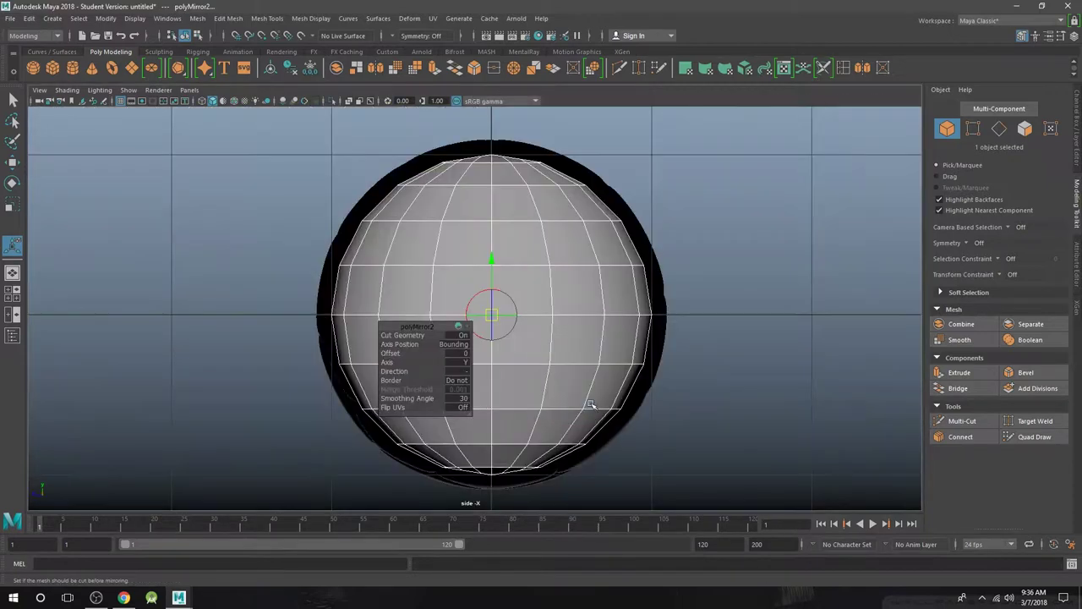
{"action": "scroll", "coordinate": [566, 375], "scroll_direction": "down", "scroll_amount": 5}
{"action": "key", "text": "space"}
{"action": "scroll", "coordinate": [307, 390], "scroll_direction": "down", "scroll_amount": 5}
{"action": "key", "text": "space"}
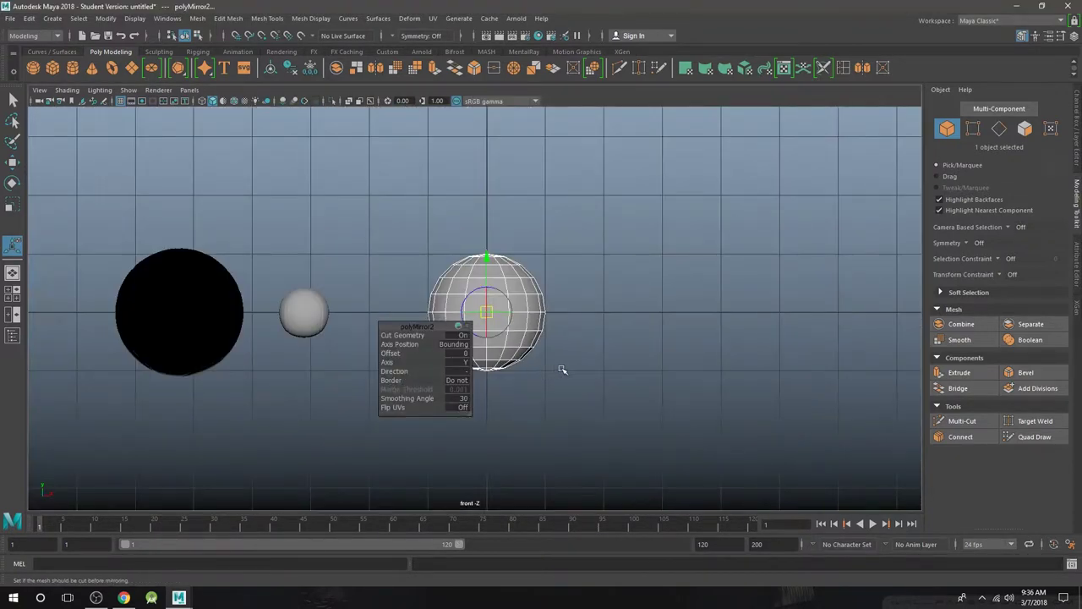
{"action": "scroll", "coordinate": [562, 370], "scroll_direction": "up", "scroll_amount": 8}
{"action": "right_click_drag", "start_coordinate": [582, 249], "coordinate": [625, 235]}
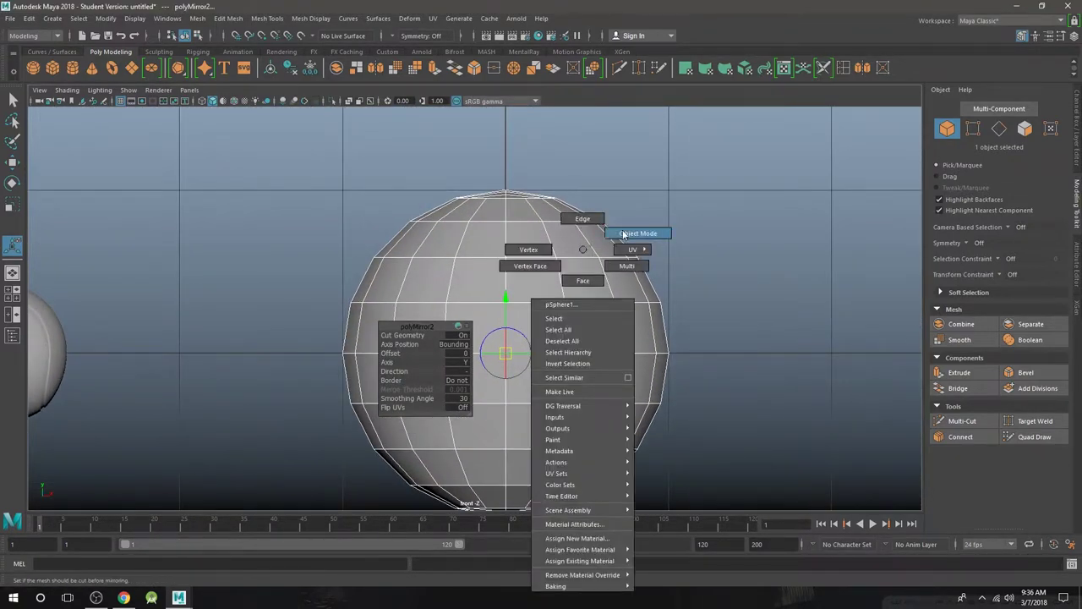
- Merge the row of overlapping vertices along the ball's horizontal equator in the front view
{"action": "scroll", "coordinate": [681, 300], "scroll_direction": "down", "scroll_amount": 5}
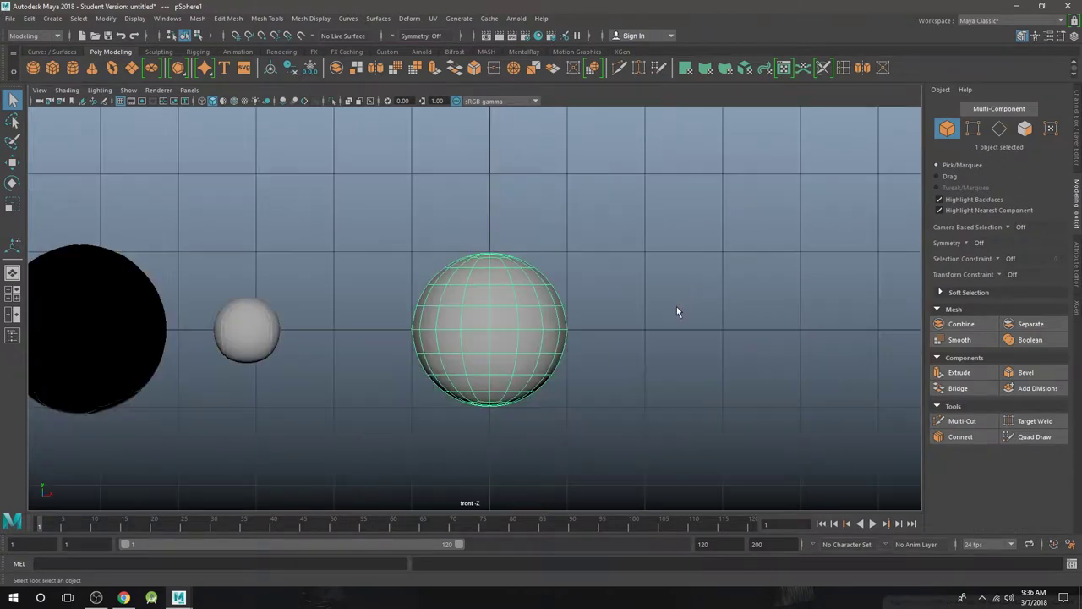
{"action": "scroll", "coordinate": [676, 309], "scroll_direction": "up", "scroll_amount": 5}
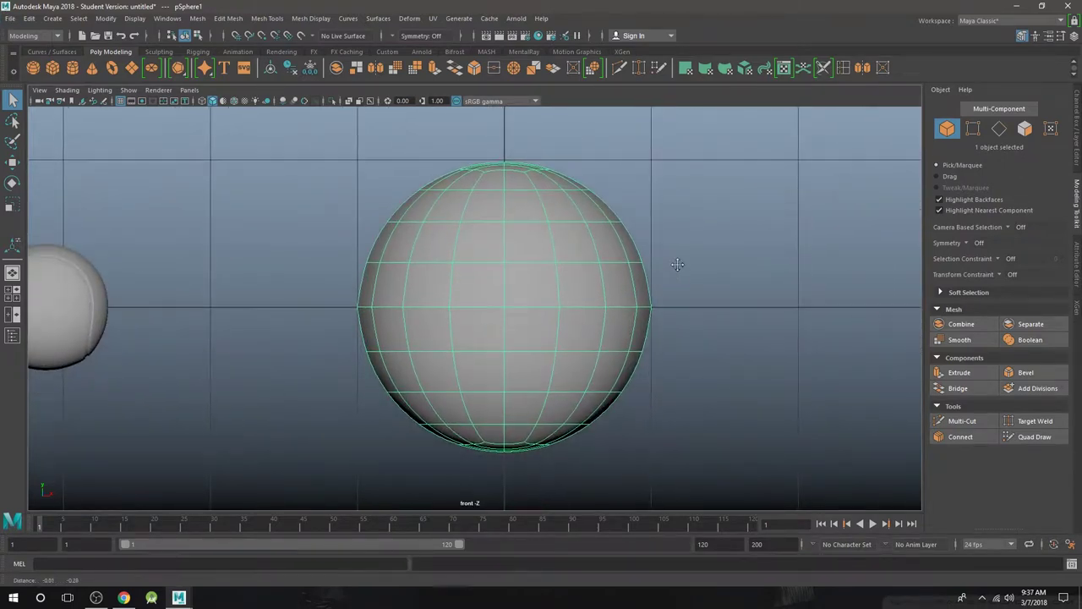
{"action": "right_click_drag", "start_coordinate": [543, 261], "coordinate": [503, 245]}
{"action": "left_click_drag", "start_coordinate": [323, 304], "coordinate": [719, 339]}
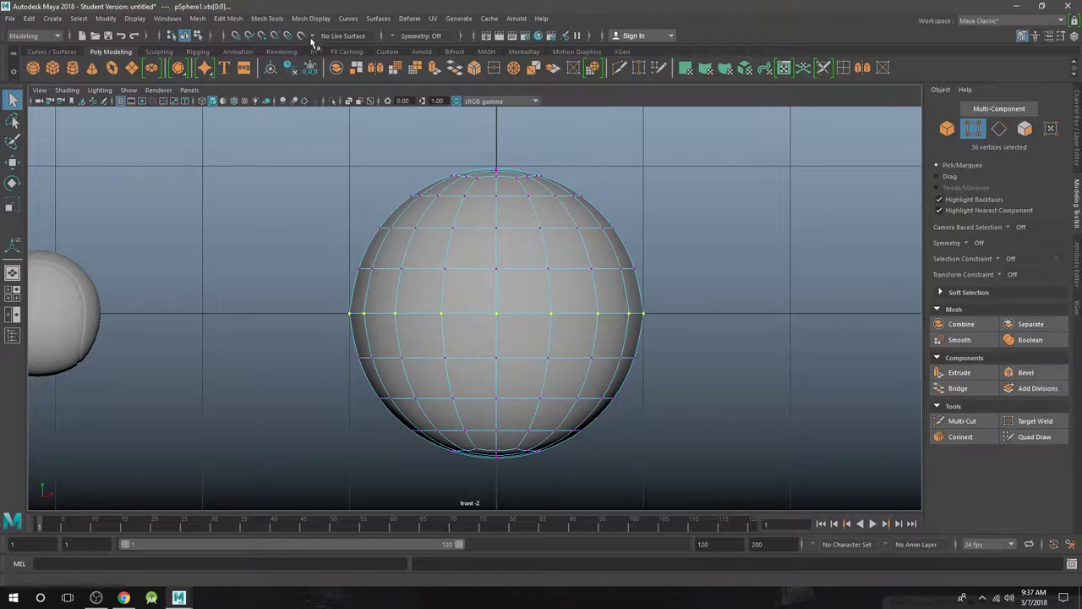
{"action": "left_click", "coordinate": [226, 19]}
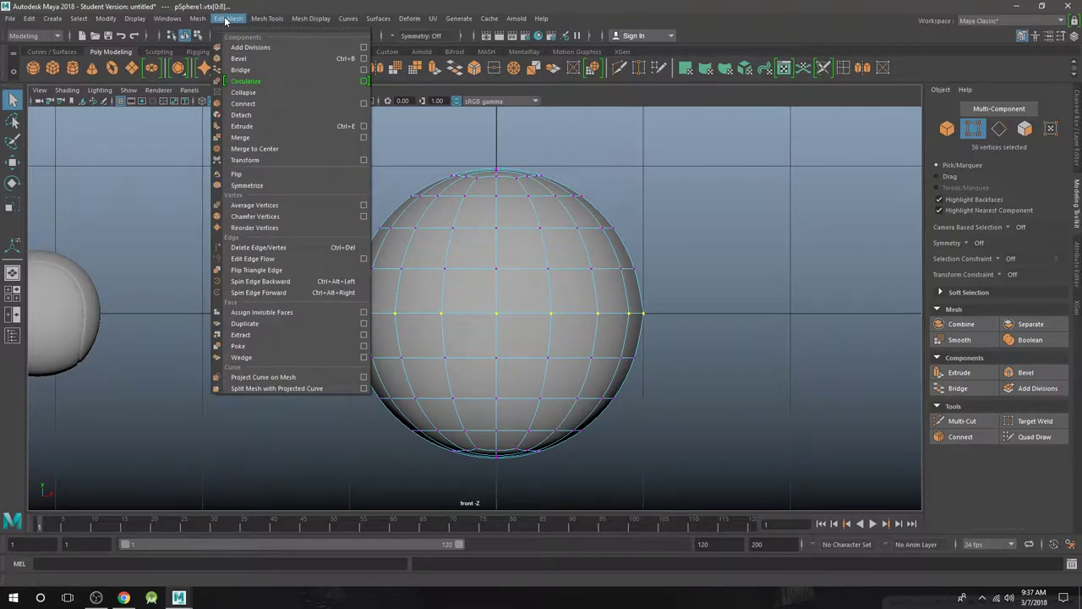
{"action": "left_click", "coordinate": [262, 133]}
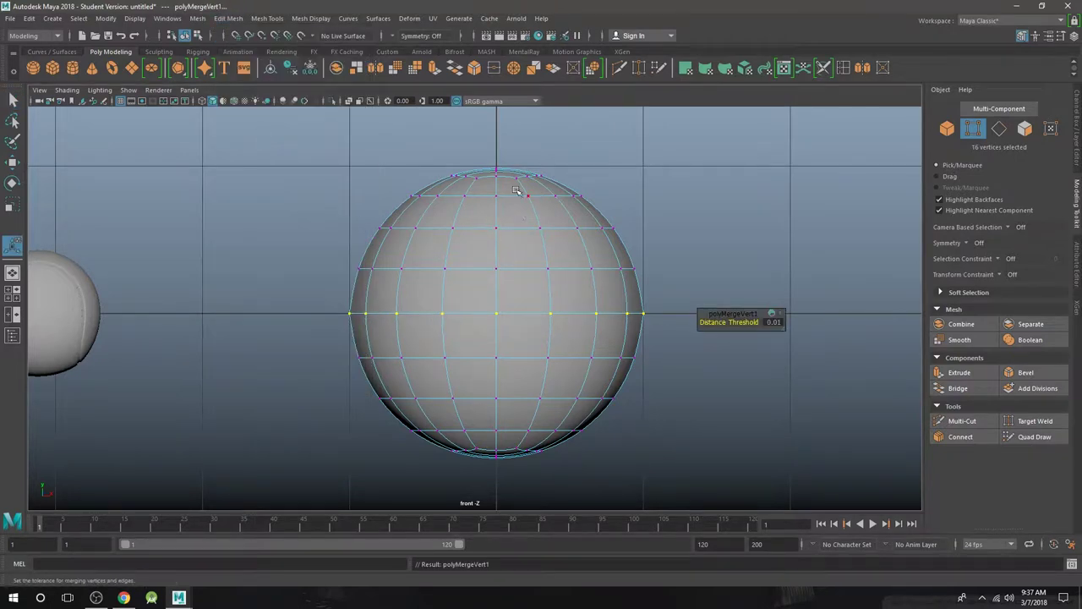
- Merge the column of vertices along the ball's vertical centre line in the front view
{"action": "left_click_drag", "start_coordinate": [514, 162], "coordinate": [488, 514]}
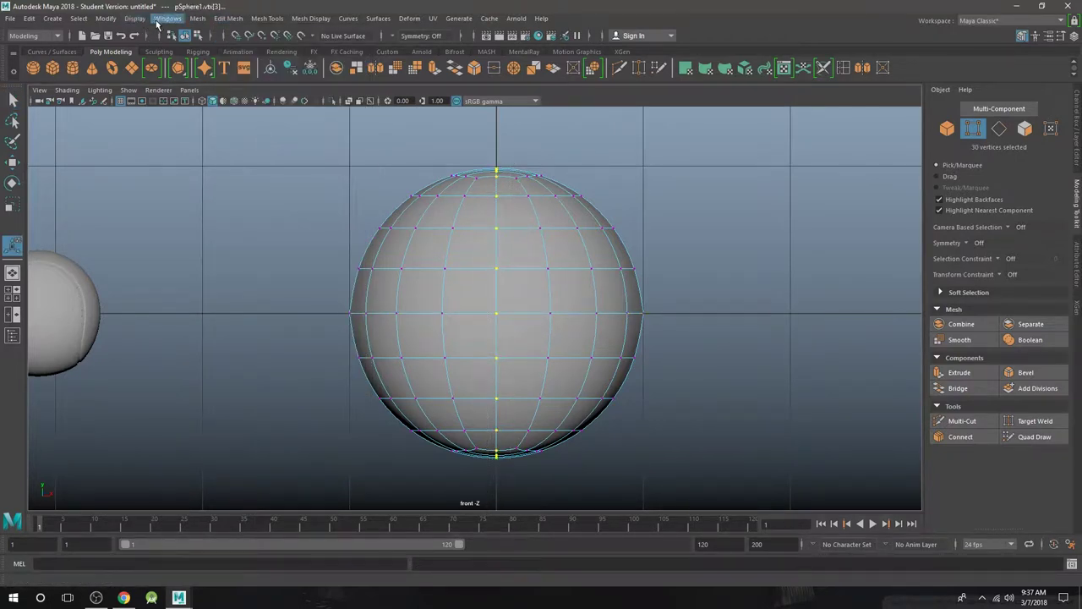
{"action": "left_click", "coordinate": [229, 18]}
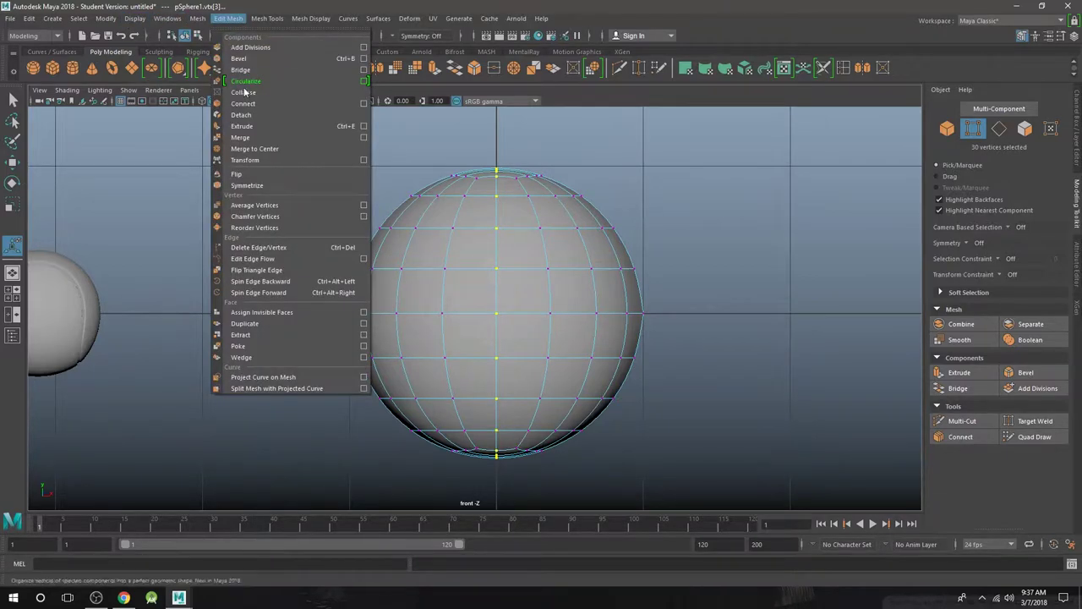
{"action": "left_click", "coordinate": [258, 137]}
{"action": "key", "text": "space"}
{"action": "key", "text": "space"}
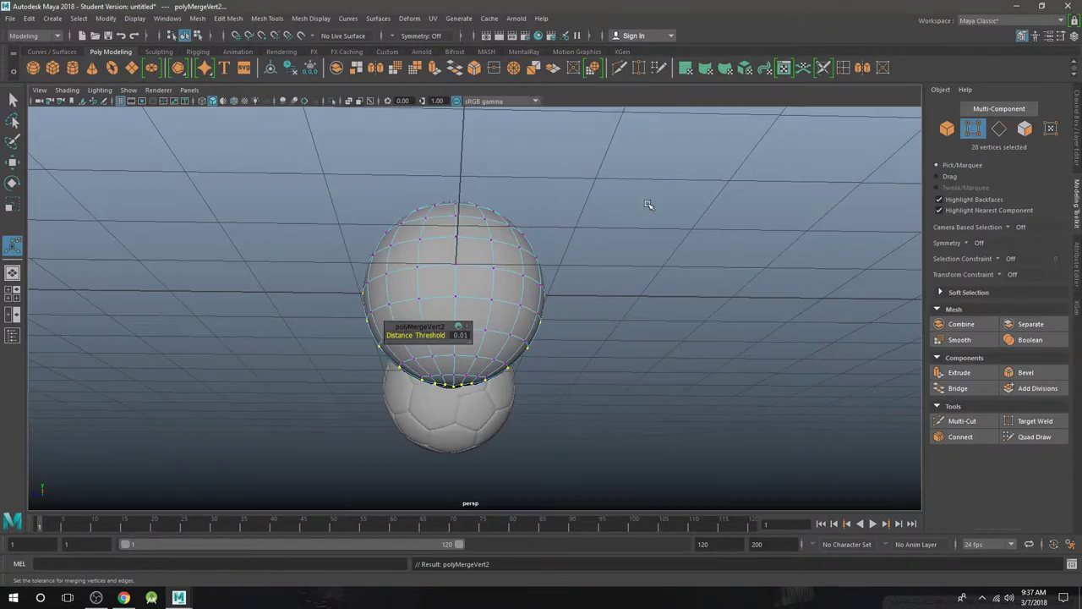
- Return to object mode and inspect the ball's surface from several angles, ending in the unsmoothed display
{"action": "left_click_drag", "start_coordinate": [648, 203], "coordinate": [623, 316], "text": "alt"}
{"action": "scroll", "coordinate": [615, 284], "scroll_direction": "up", "scroll_amount": 3}
{"action": "right_click_drag", "start_coordinate": [492, 226], "coordinate": [548, 208]}
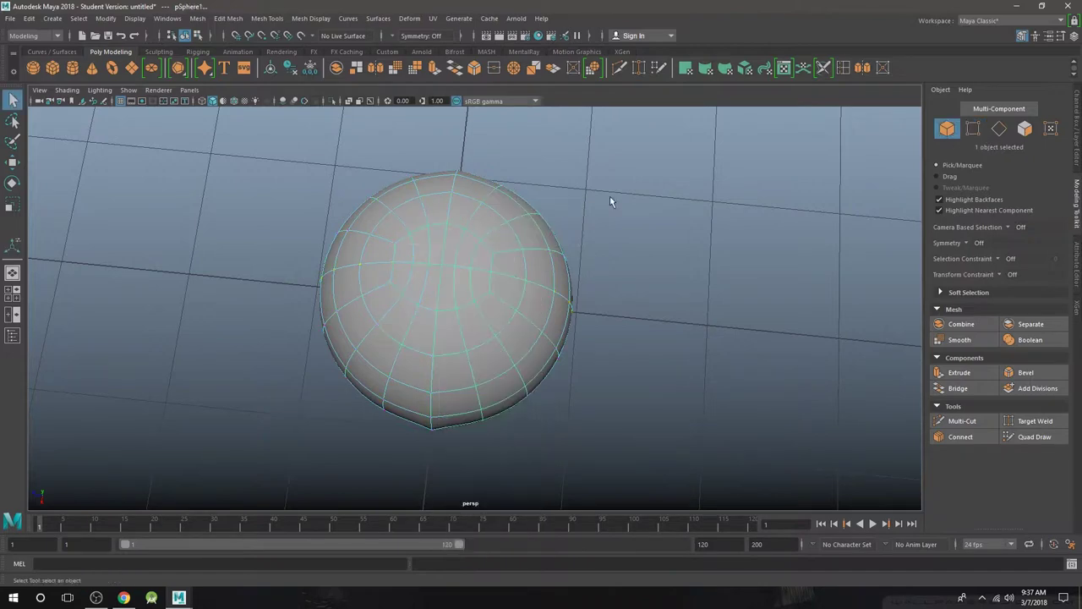
{"action": "left_click", "coordinate": [611, 197]}
{"action": "scroll", "coordinate": [615, 214], "scroll_direction": "up", "scroll_amount": 5}
{"action": "left_click", "coordinate": [615, 221]}
{"action": "left_click_drag", "start_coordinate": [555, 232], "coordinate": [615, 243], "text": "alt"}
{"action": "left_click_drag", "start_coordinate": [428, 278], "coordinate": [500, 243], "text": "alt"}
{"action": "key", "text": "1"}
- Merge the column of vertices along the ball's vertical centre line in the side view
{"action": "key", "text": "space"}
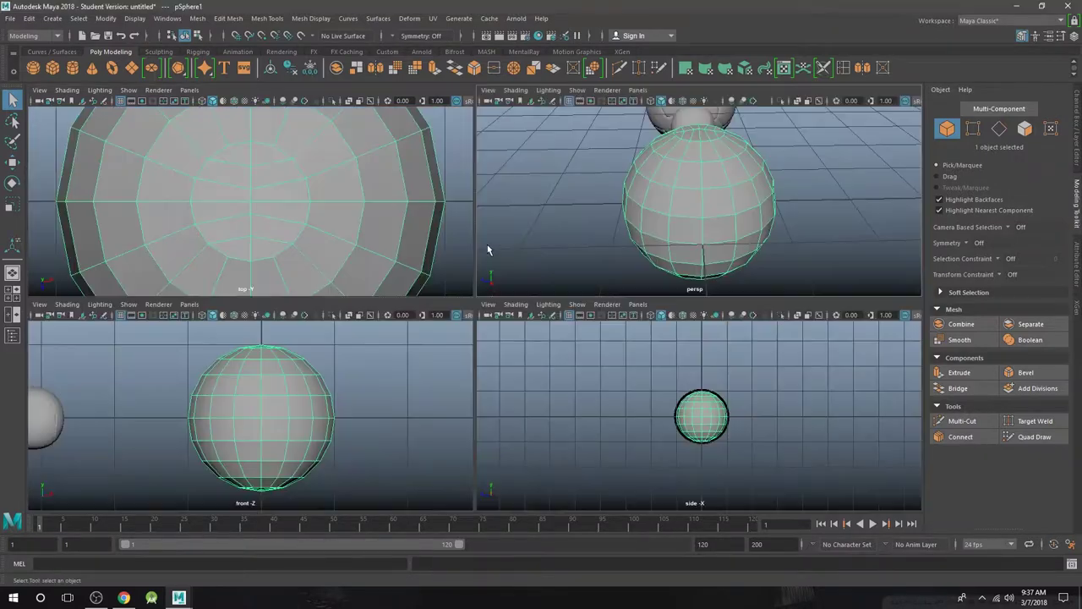
{"action": "key", "text": "space"}
{"action": "scroll", "coordinate": [657, 338], "scroll_direction": "up", "scroll_amount": 5}
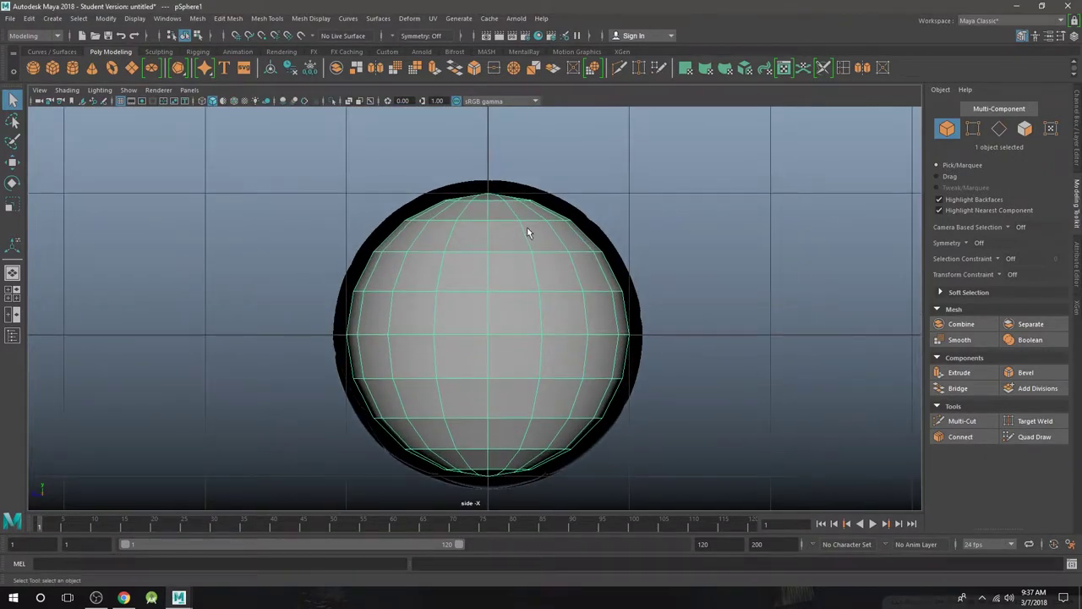
{"action": "right_click", "coordinate": [500, 211]}
{"action": "left_click", "coordinate": [446, 213]}
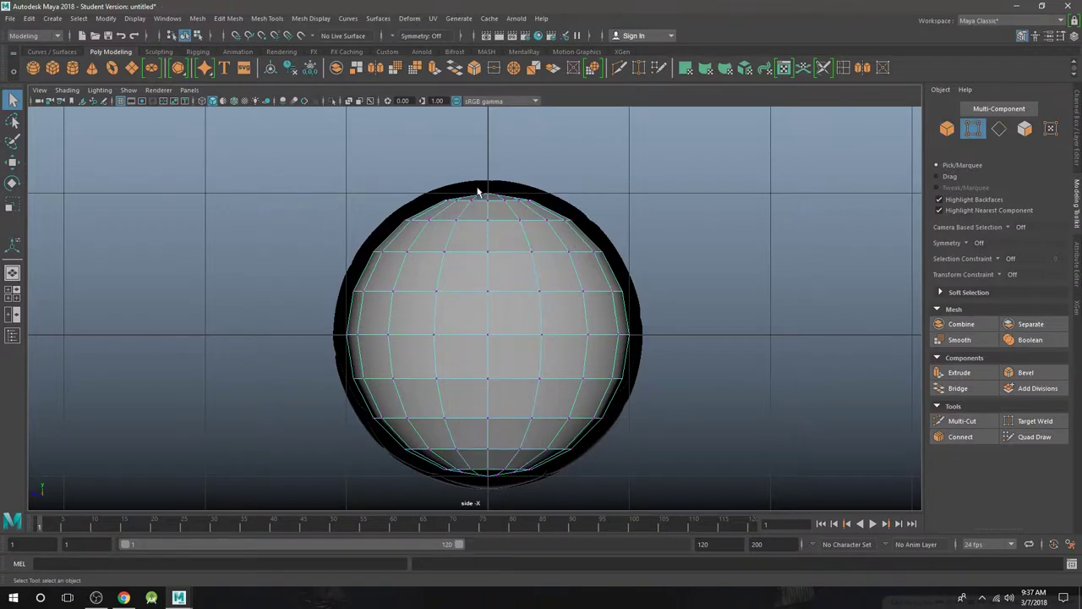
{"action": "double_click", "coordinate": [485, 187]}
{"action": "left_click_drag", "start_coordinate": [493, 326], "coordinate": [497, 519]}
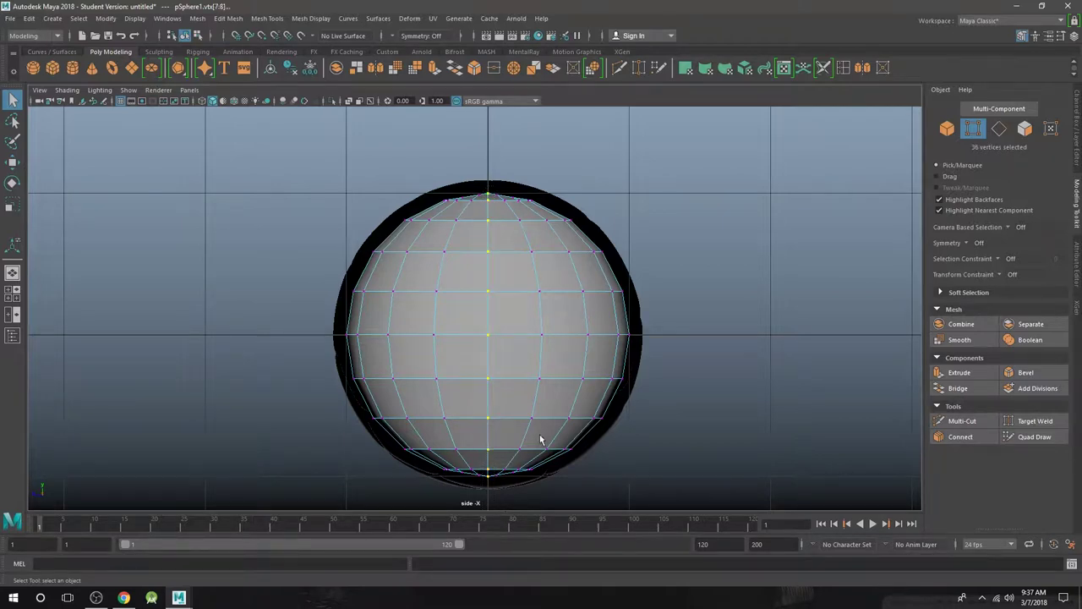
{"action": "left_click", "coordinate": [242, 19]}
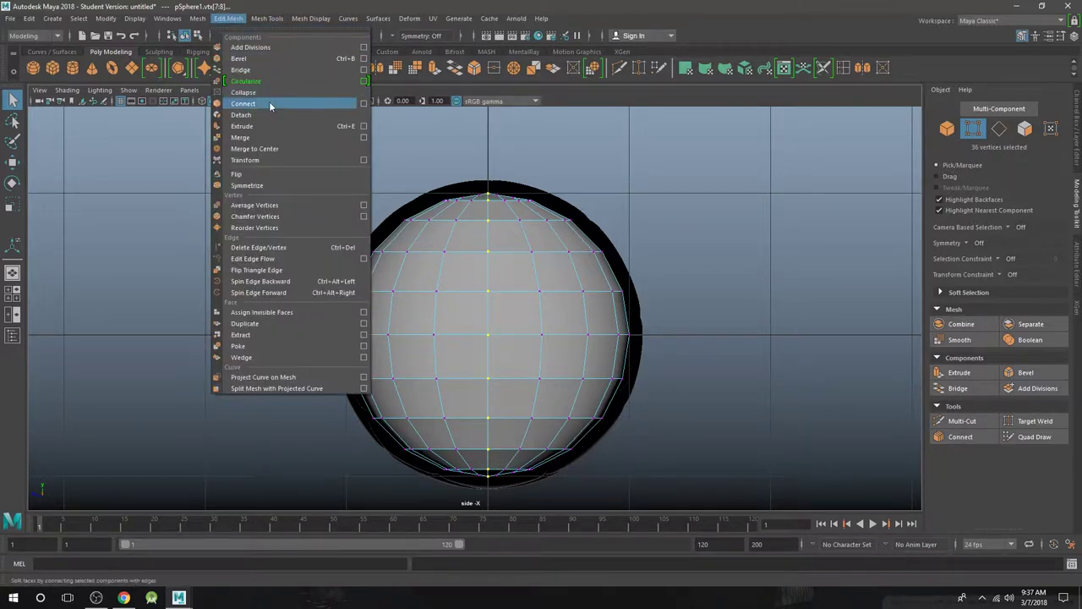
{"action": "left_click", "coordinate": [261, 140]}
{"action": "key", "text": "space"}
{"action": "key", "text": "space"}
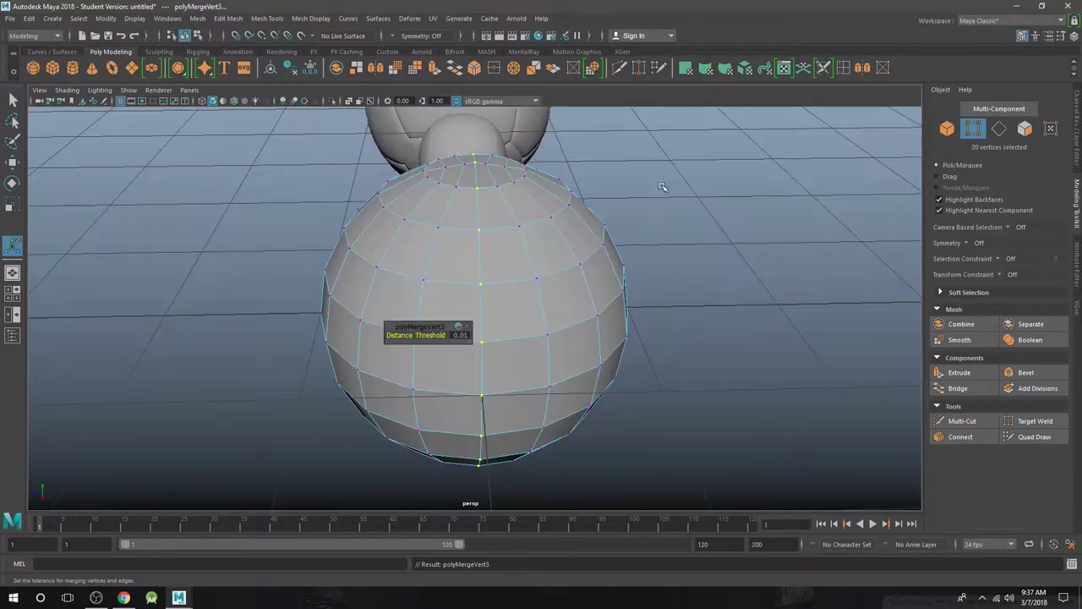
- Return to object mode and check the ball's top under smooth preview, restoring the unsmoothed display
{"action": "left_click_drag", "start_coordinate": [666, 186], "coordinate": [646, 223], "text": "alt"}
{"action": "right_click_drag", "start_coordinate": [527, 210], "coordinate": [585, 193]}
{"action": "left_click_drag", "start_coordinate": [667, 179], "coordinate": [682, 303], "text": "alt"}
{"action": "scroll", "coordinate": [677, 283], "scroll_direction": "up", "scroll_amount": 2}
{"action": "middle_click_drag", "start_coordinate": [674, 274], "coordinate": [679, 282], "text": "alt"}
{"action": "key", "text": "f"}
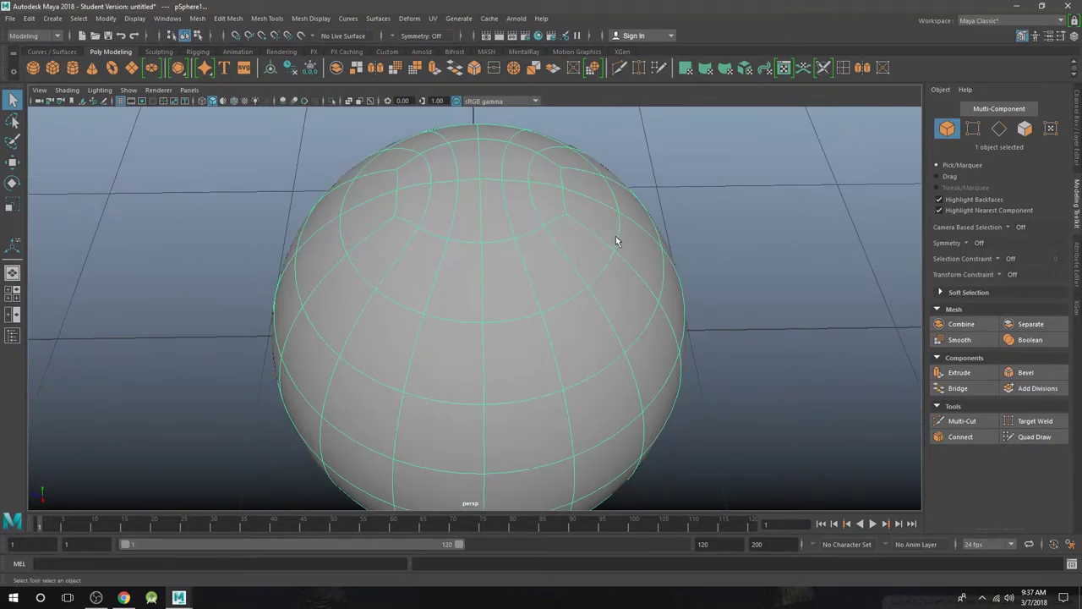
{"action": "key", "text": "w"}
{"action": "key", "text": "1"}
- Bevel the four vertical edge loops that flank the ball's centre line, two on each side
{"action": "right_click_drag", "start_coordinate": [529, 201], "coordinate": [532, 170]}
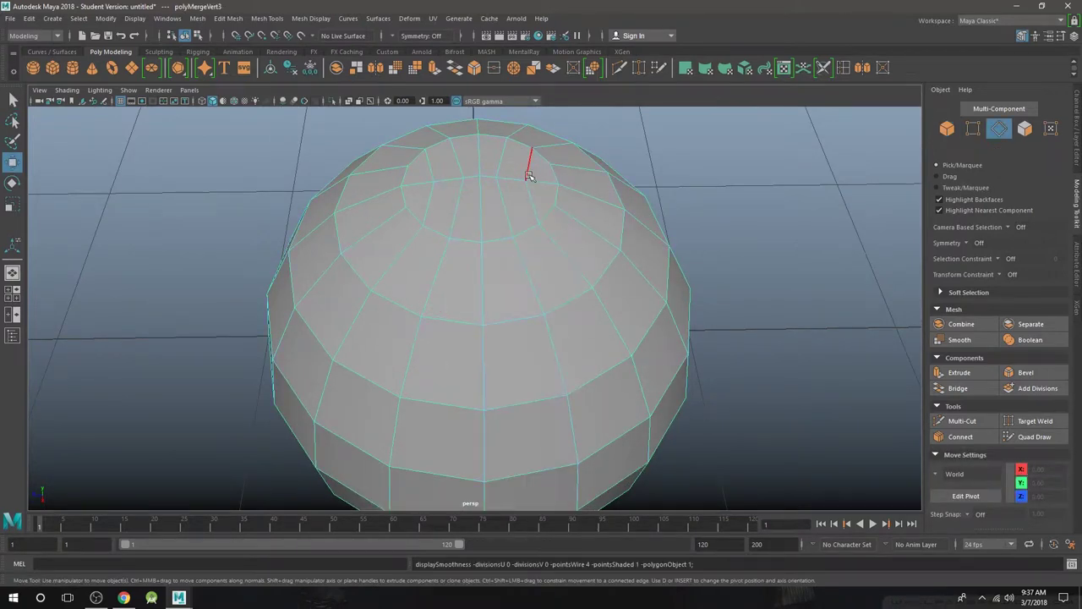
{"action": "double_click", "coordinate": [526, 173]}
{"action": "double_click", "coordinate": [464, 195], "text": "shift"}
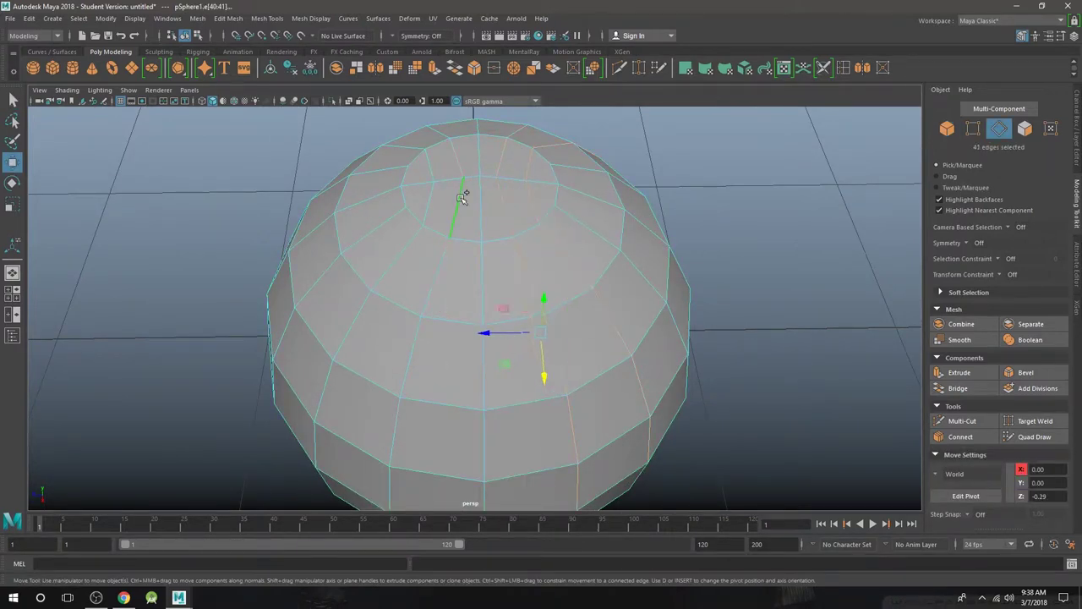
{"action": "double_click", "coordinate": [431, 167], "text": "shift"}
{"action": "scroll", "coordinate": [450, 170], "scroll_direction": "down", "scroll_amount": 3}
{"action": "left_click_drag", "start_coordinate": [578, 228], "coordinate": [580, 209], "text": "alt"}
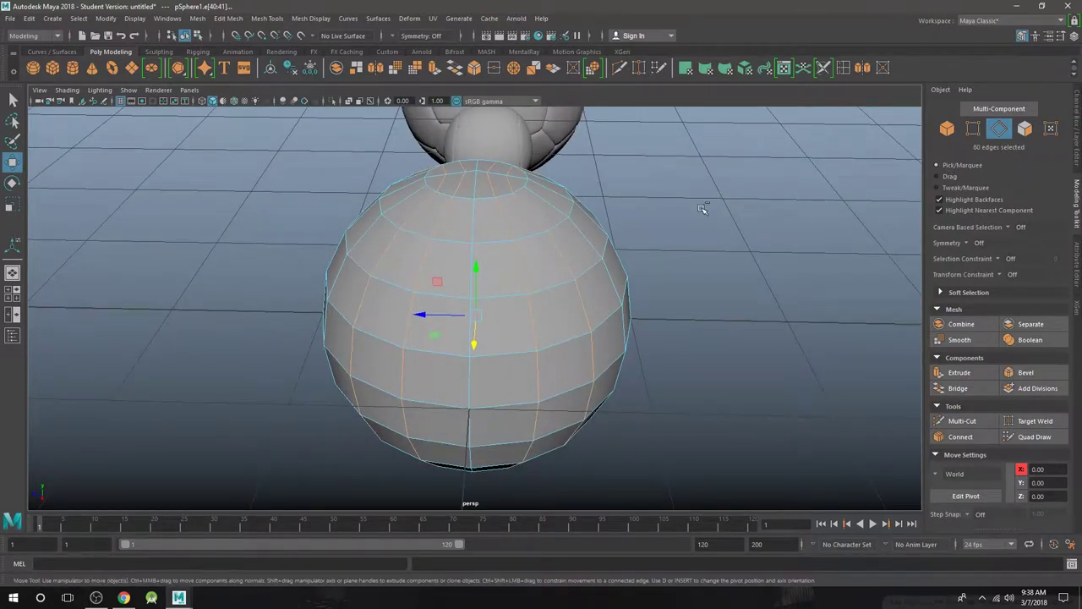
{"action": "key", "text": "ctrl+b"}
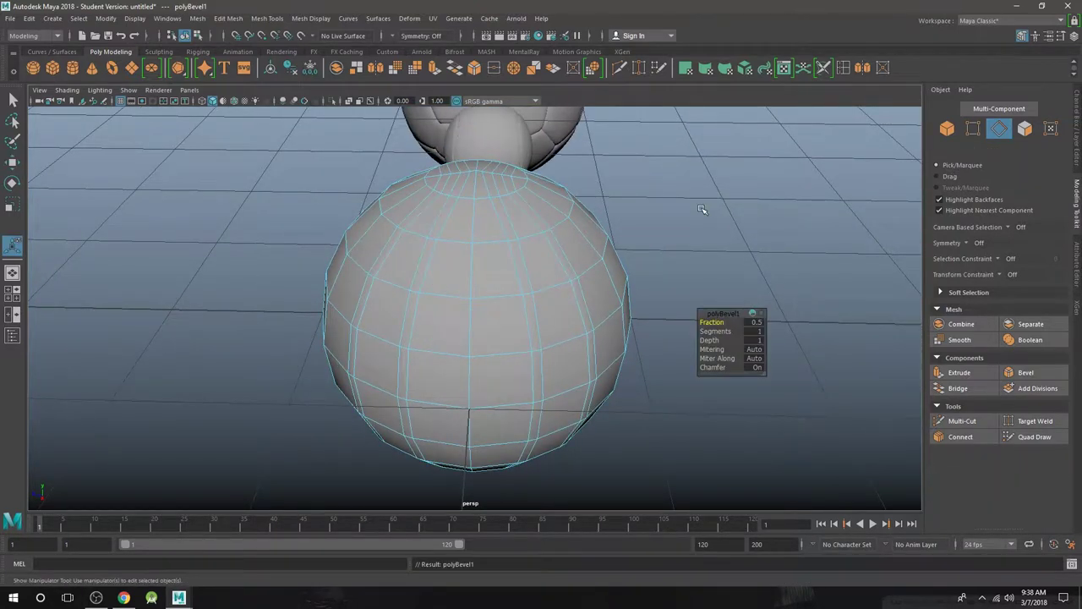
- Try a bevel fraction of 0.03 on the ball's edge loops
{"action": "left_click_drag", "start_coordinate": [632, 242], "coordinate": [587, 296], "text": "alt"}
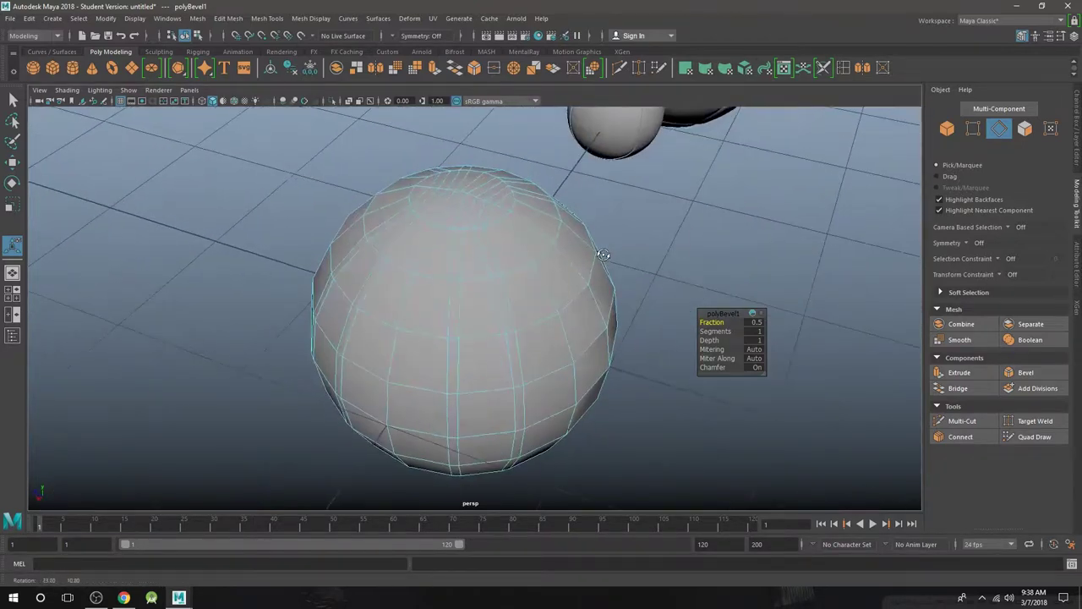
{"action": "scroll", "coordinate": [570, 247], "scroll_direction": "up", "scroll_amount": 3}
{"action": "left_click_drag", "start_coordinate": [570, 247], "coordinate": [512, 211], "text": "alt"}
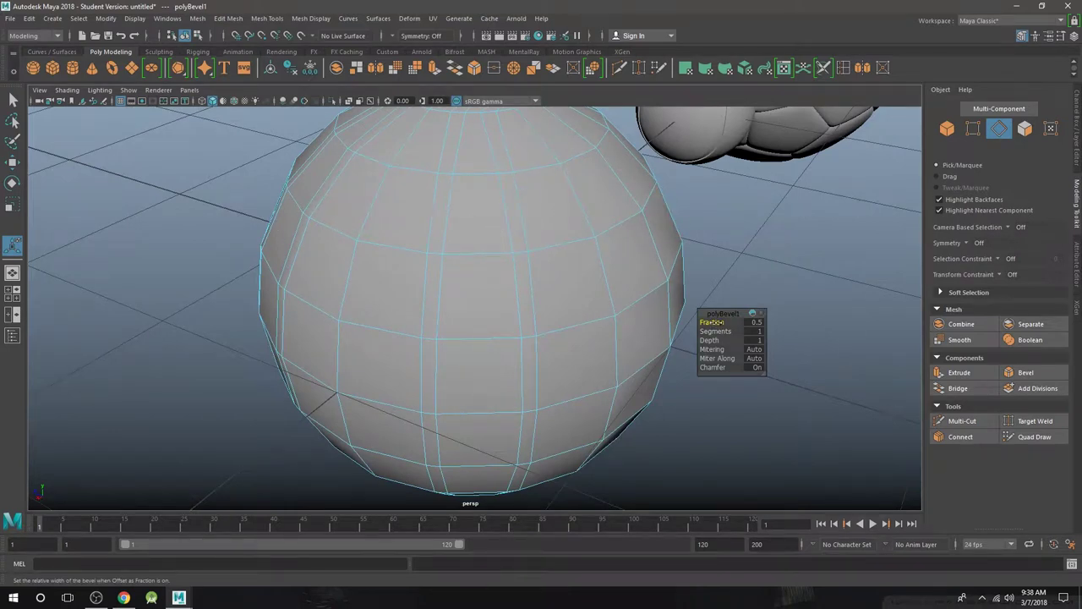
{"action": "left_click_drag", "start_coordinate": [723, 322], "coordinate": [717, 322]}
{"action": "left_click", "coordinate": [754, 322]}
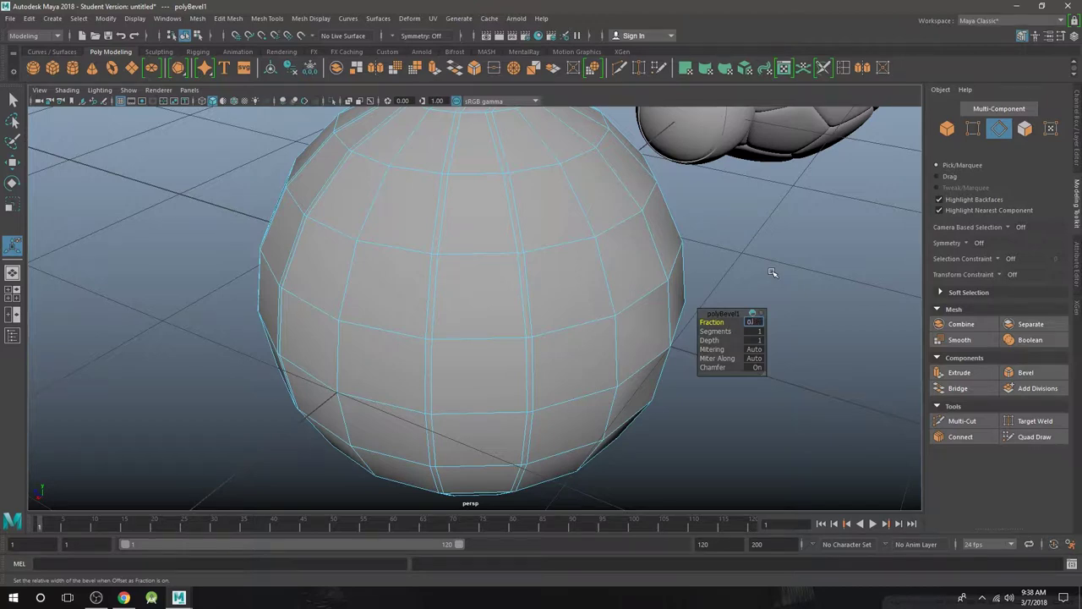
{"action": "type", "text": "0.03"}
{"action": "key", "text": "Return"}
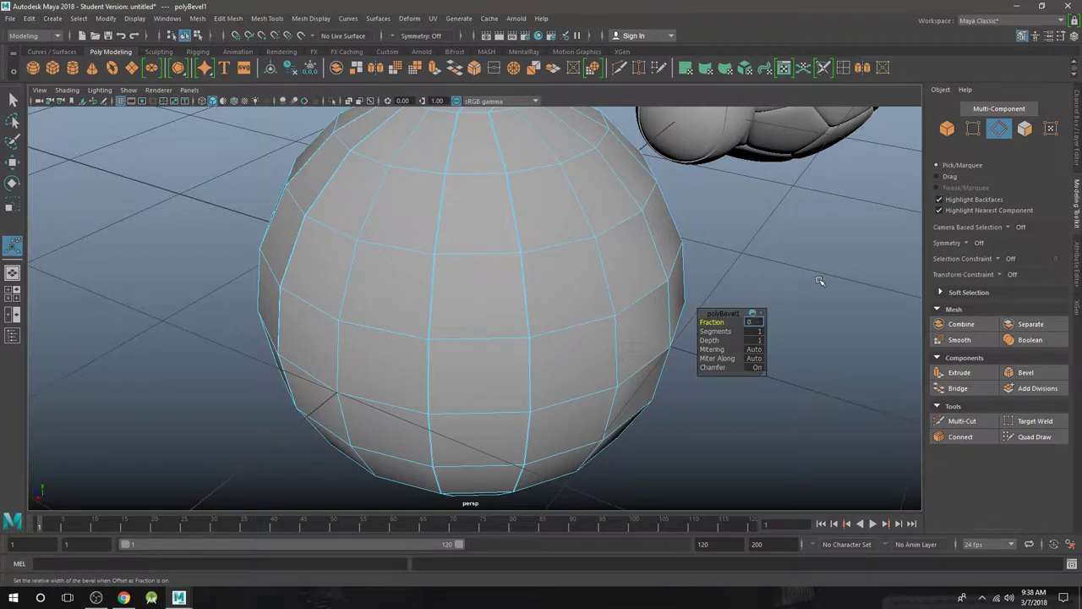
- Compare bevel fractions of 0.4 and 0.35 on the edge loops, and settle on 0.3
{"action": "type", "text": "0.3"}
{"action": "key", "text": "Return"}
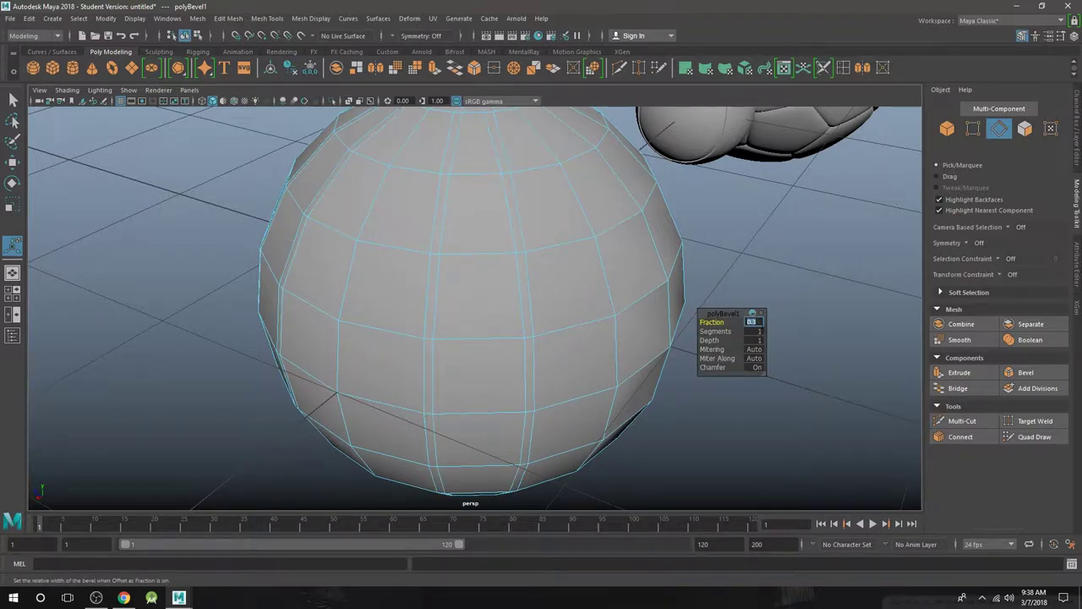
{"action": "type", "text": "0.4"}
{"action": "key", "text": "Return"}
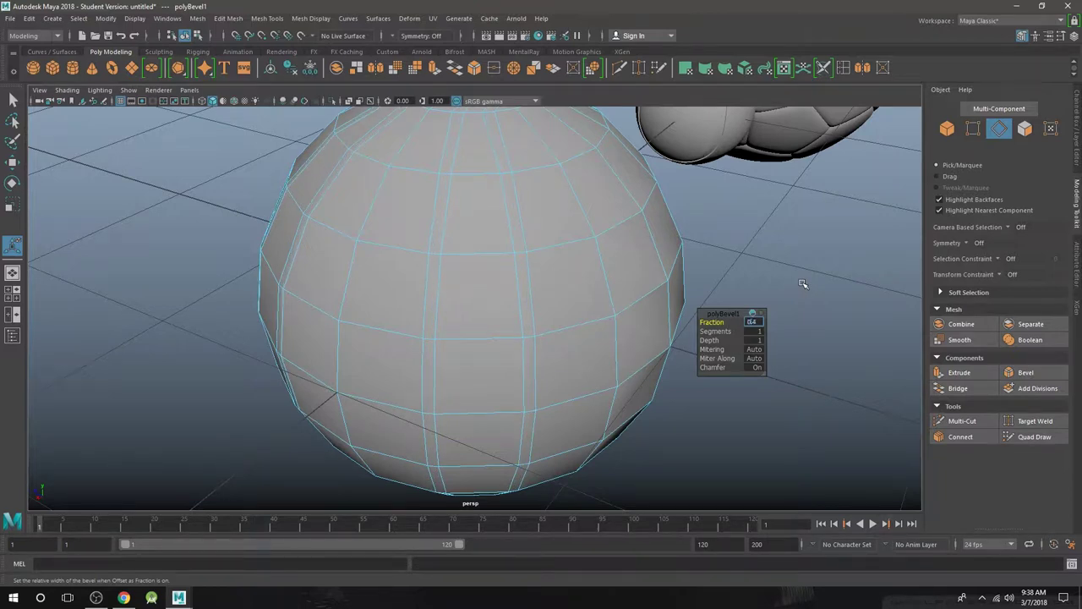
{"action": "type", "text": "0.35"}
{"action": "key", "text": "Return"}
{"action": "left_click", "coordinate": [761, 322]}
{"action": "key", "text": "Return"}
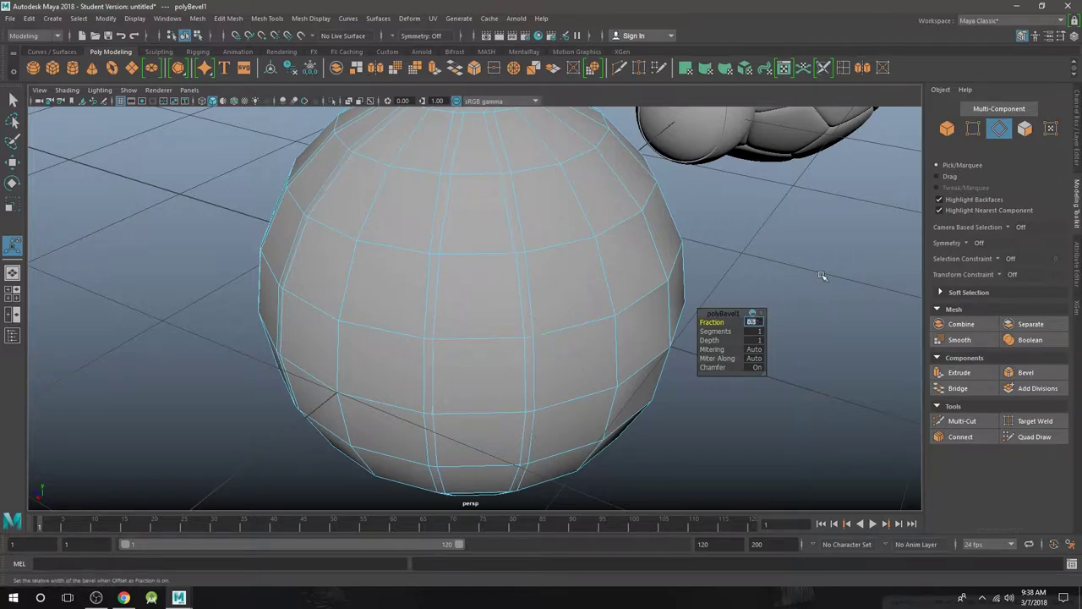
{"action": "scroll", "coordinate": [594, 249], "scroll_direction": "down", "scroll_amount": 5}
{"action": "left_click_drag", "start_coordinate": [595, 248], "coordinate": [573, 256], "text": "alt"}
{"action": "scroll", "coordinate": [595, 227], "scroll_direction": "up", "scroll_amount": 5}
{"action": "left_click_drag", "start_coordinate": [575, 217], "coordinate": [519, 227], "text": "alt"}
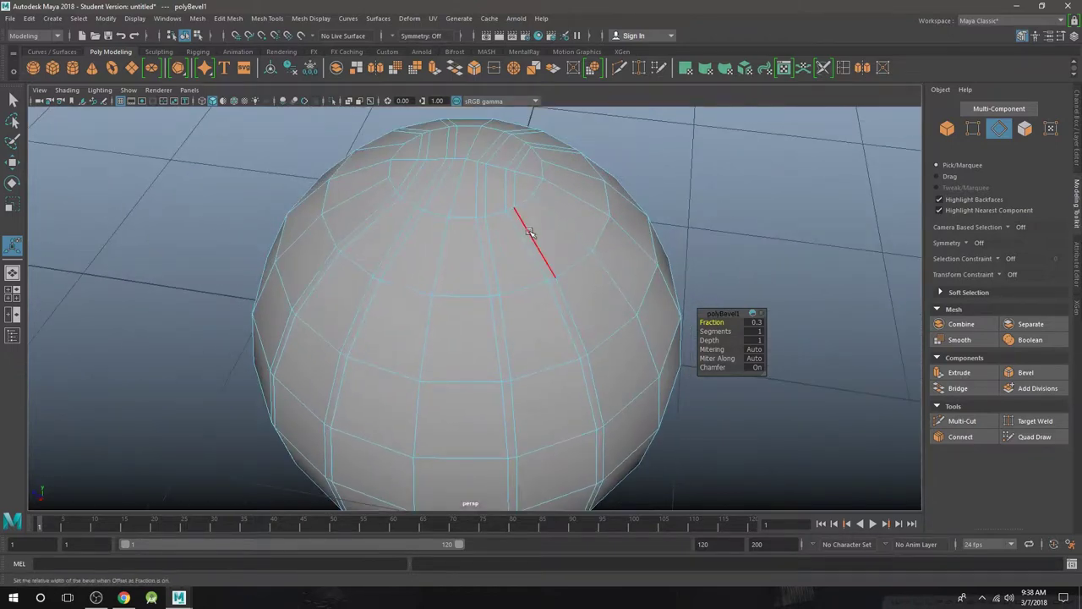
- Select the face loops of the four bevelled seams flanking the ball's centre line
{"action": "right_click_drag", "start_coordinate": [519, 227], "coordinate": [534, 251]}
{"action": "left_click", "coordinate": [534, 251]}
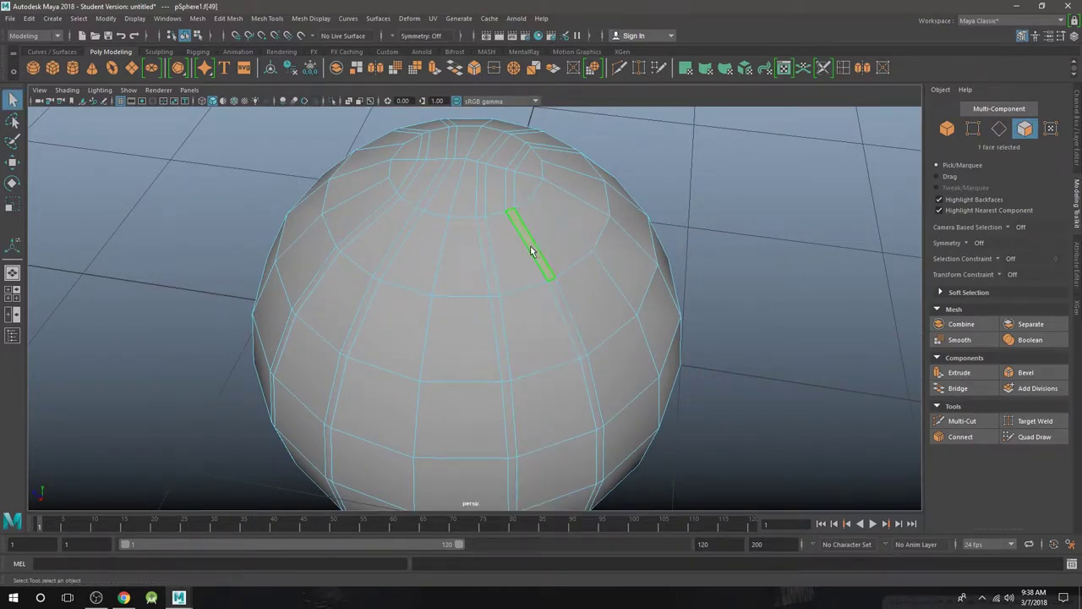
{"action": "double_click", "coordinate": [509, 189], "text": "shift"}
{"action": "left_click", "coordinate": [493, 255], "text": "shift"}
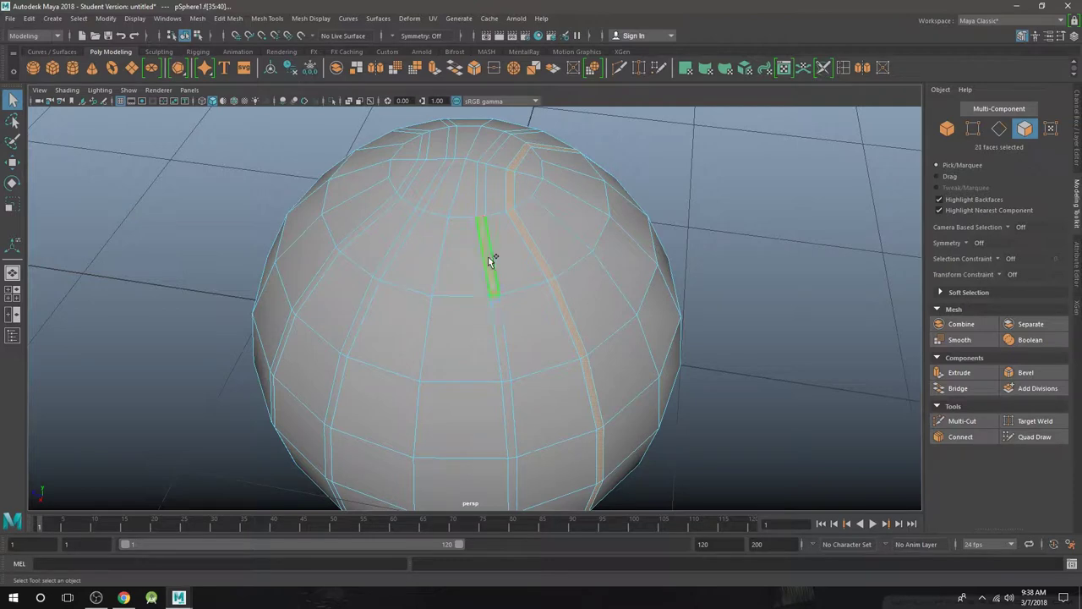
{"action": "double_click", "coordinate": [482, 208], "text": "shift"}
{"action": "key", "text": "ctrl+z"}
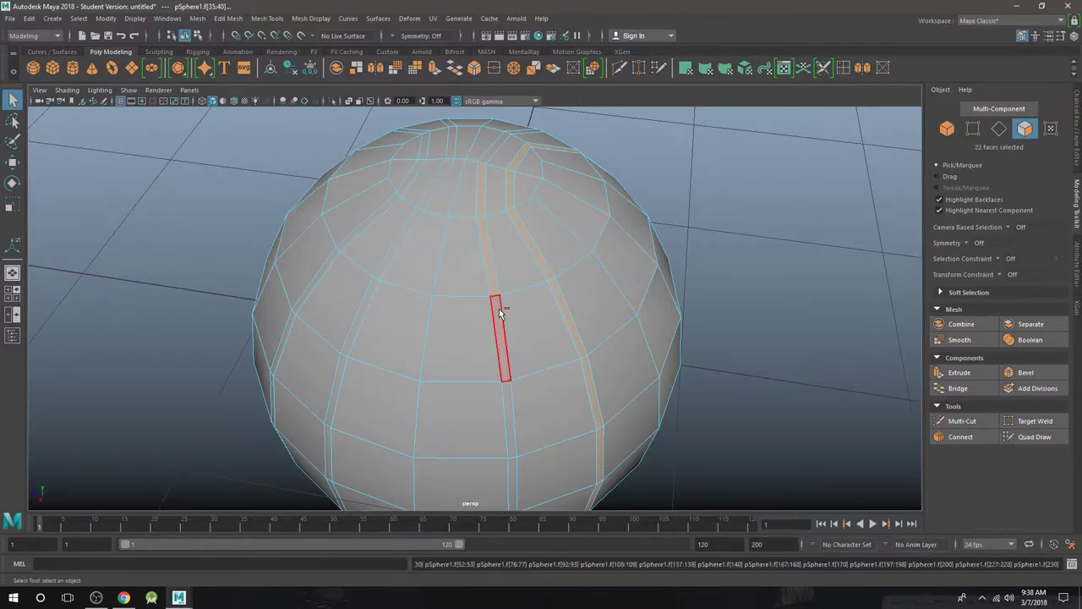
{"action": "key", "text": "ctrl+z"}
{"action": "key", "text": "ctrl+z"}
{"action": "left_click", "coordinate": [501, 335], "text": "shift"}
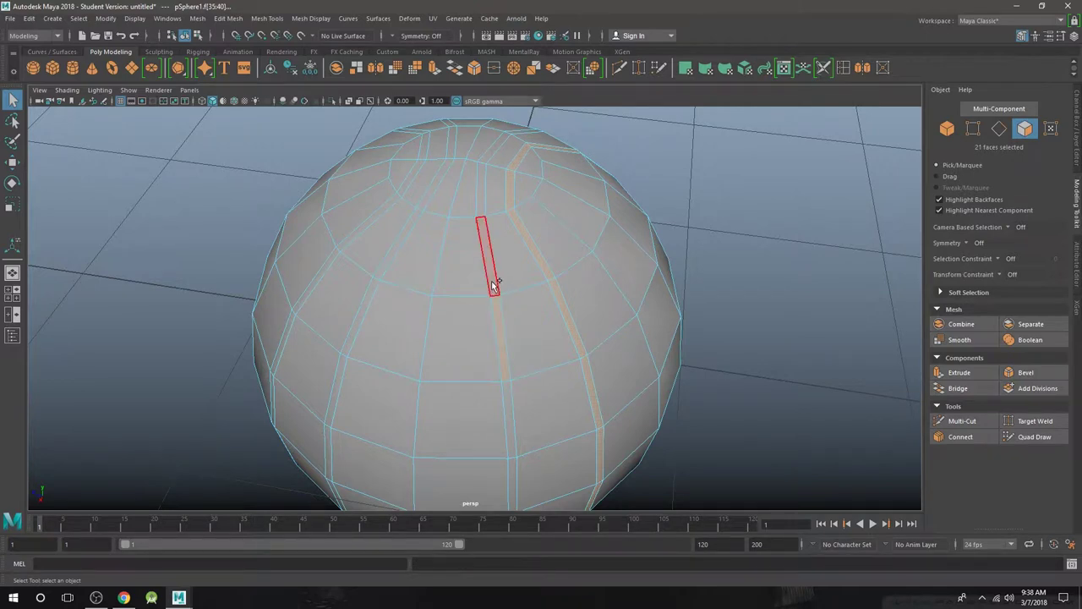
{"action": "double_click", "coordinate": [380, 269], "text": "shift"}
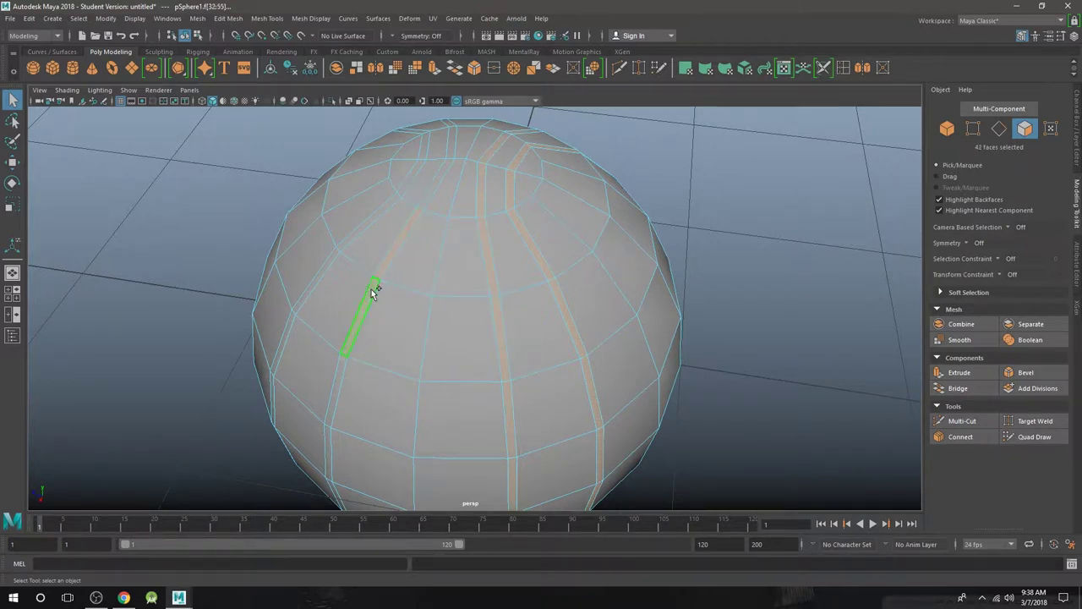
{"action": "double_click", "coordinate": [331, 260], "text": "shift"}
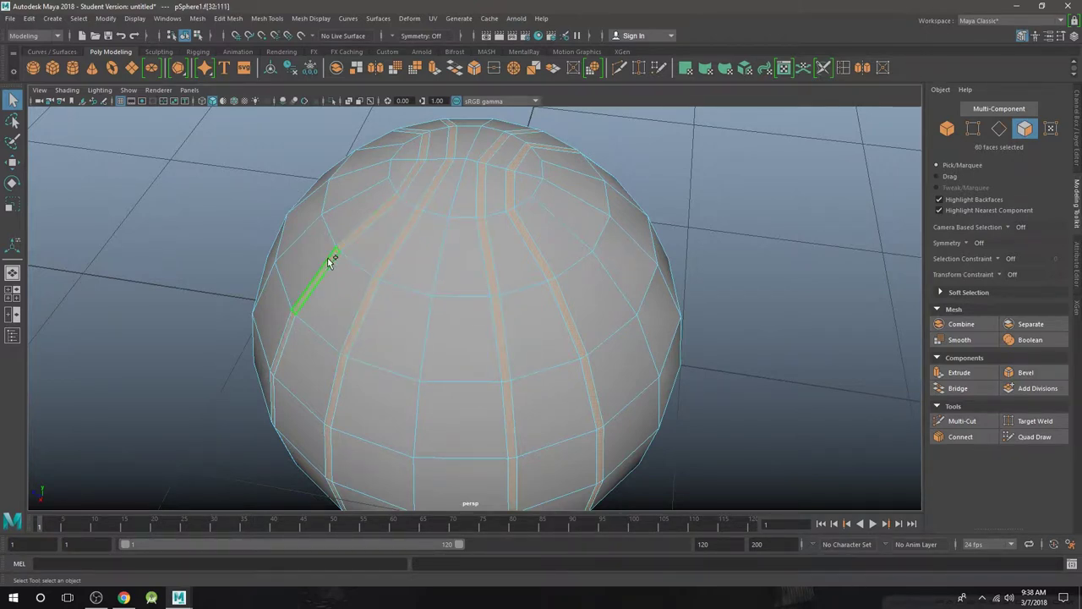
{"action": "scroll", "coordinate": [424, 238], "scroll_direction": "down", "scroll_amount": 4}
{"action": "left_click_drag", "start_coordinate": [466, 257], "coordinate": [483, 229], "text": "alt"}
- Bevel the ball's vertical centre edge loop with a fraction of 0.3
{"action": "right_click_drag", "start_coordinate": [464, 211], "coordinate": [465, 177]}
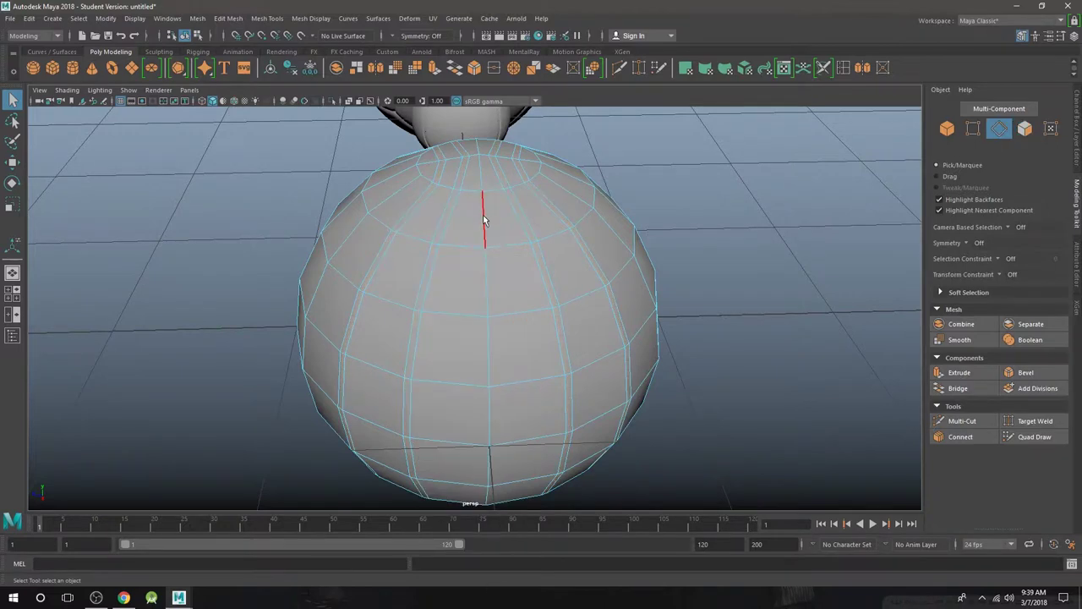
{"action": "double_click", "coordinate": [483, 219]}
{"action": "left_click_drag", "start_coordinate": [483, 220], "coordinate": [590, 228], "text": "alt"}
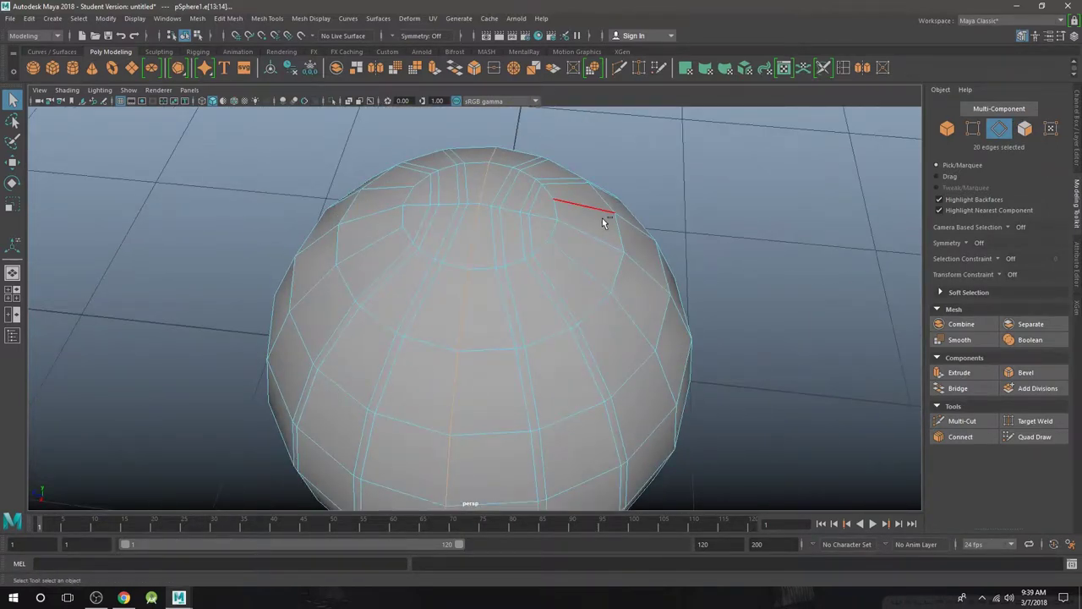
{"action": "key", "text": "ctrl+b"}
{"action": "left_click", "coordinate": [754, 322]}
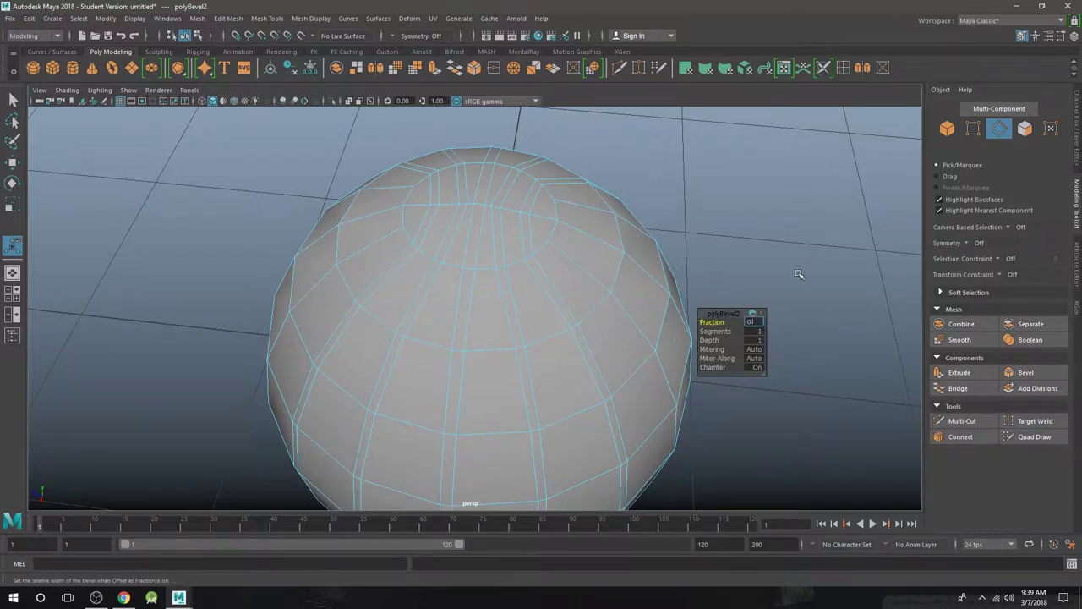
{"action": "key", "text": "Return"}
- Select the face loops of the bevelled centre seam and of the two seams on one side of it
{"action": "scroll", "coordinate": [725, 253], "scroll_direction": "down", "scroll_amount": 5}
{"action": "left_click_drag", "start_coordinate": [725, 254], "coordinate": [703, 235], "text": "alt"}
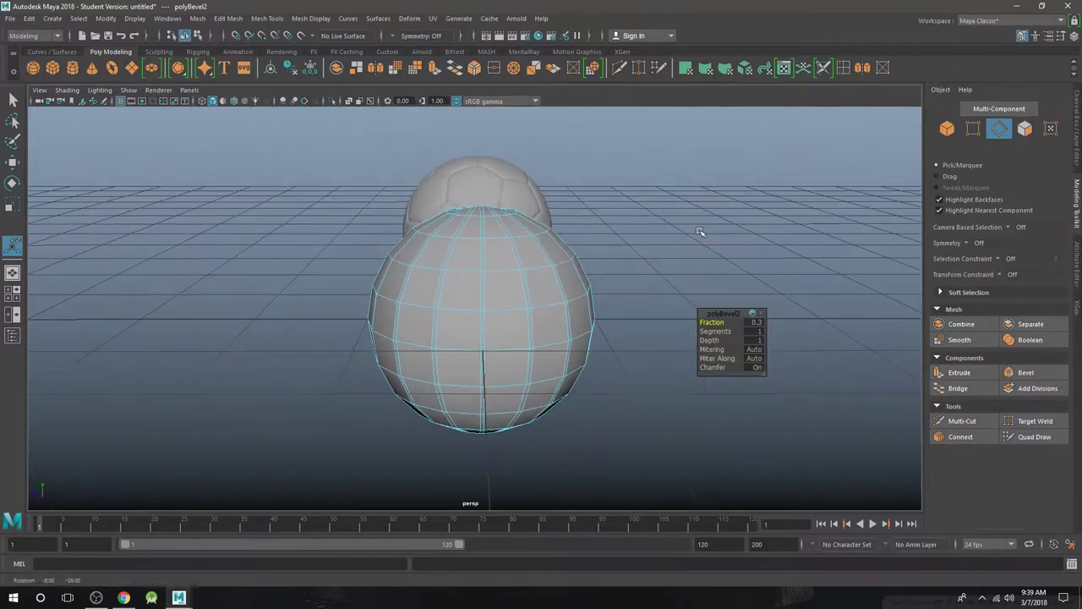
{"action": "scroll", "coordinate": [703, 235], "scroll_direction": "up", "scroll_amount": 2}
{"action": "right_click_drag", "start_coordinate": [498, 229], "coordinate": [499, 205]}
{"action": "scroll", "coordinate": [514, 234], "scroll_direction": "up", "scroll_amount": 3}
{"action": "left_click", "coordinate": [486, 279]}
{"action": "right_click_drag", "start_coordinate": [487, 282], "coordinate": [491, 284]}
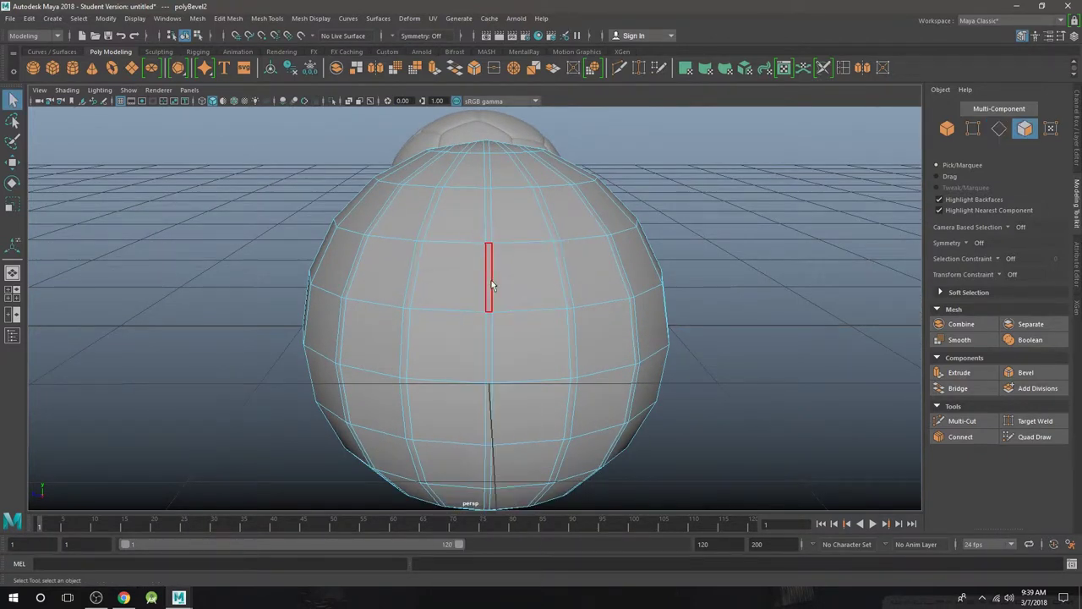
{"action": "left_click", "coordinate": [488, 273]}
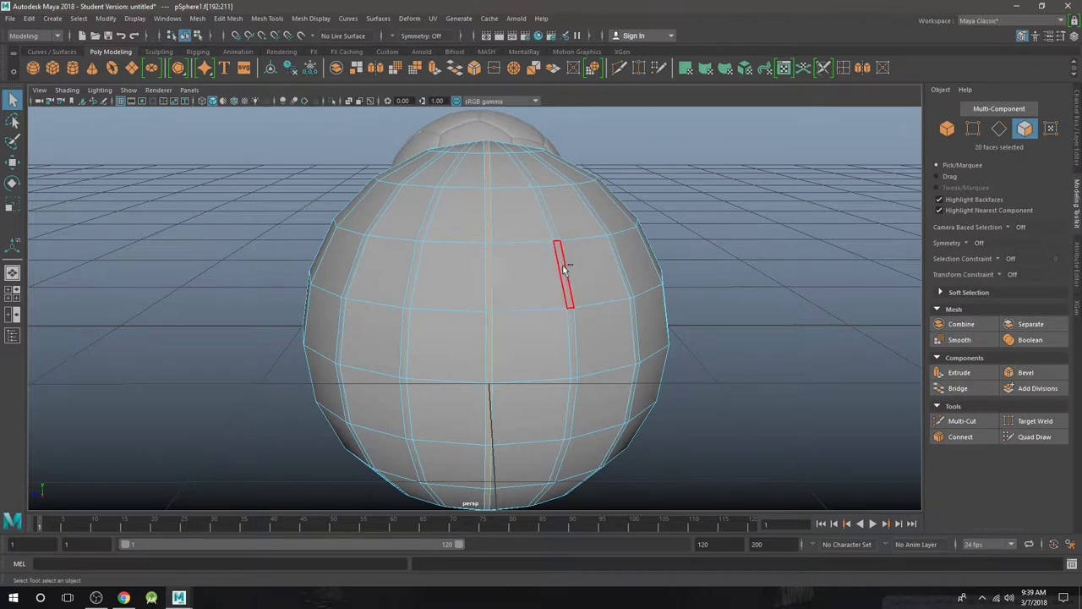
{"action": "double_click", "coordinate": [549, 231], "text": "shift"}
{"action": "left_click_drag", "start_coordinate": [632, 266], "coordinate": [551, 315], "text": "alt"}
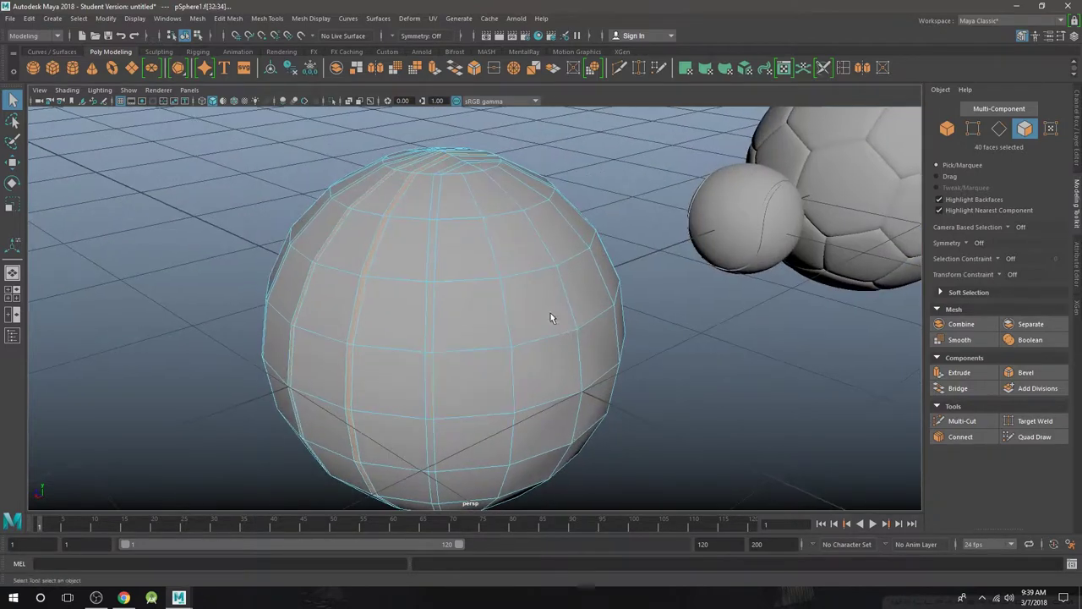
{"action": "left_click", "coordinate": [433, 227], "text": "shift"}
{"action": "double_click", "coordinate": [436, 206], "text": "shift"}
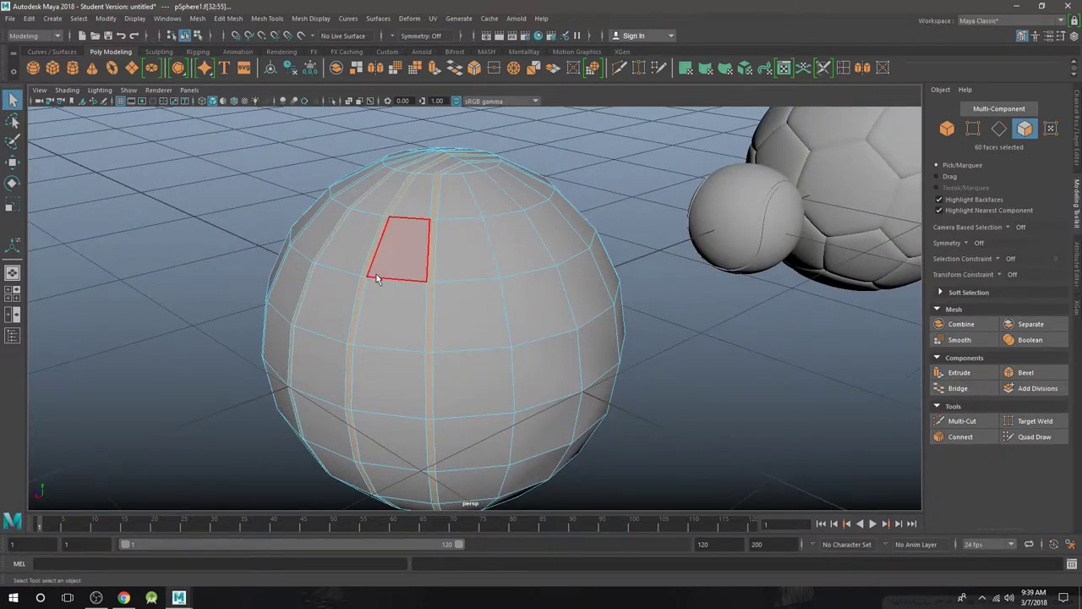
- Add the face loops of the two seams on the other side of the centre seam to the selection
{"action": "left_click_drag", "start_coordinate": [376, 276], "coordinate": [485, 289], "text": "alt"}
{"action": "left_click", "coordinate": [525, 224], "text": "shift"}
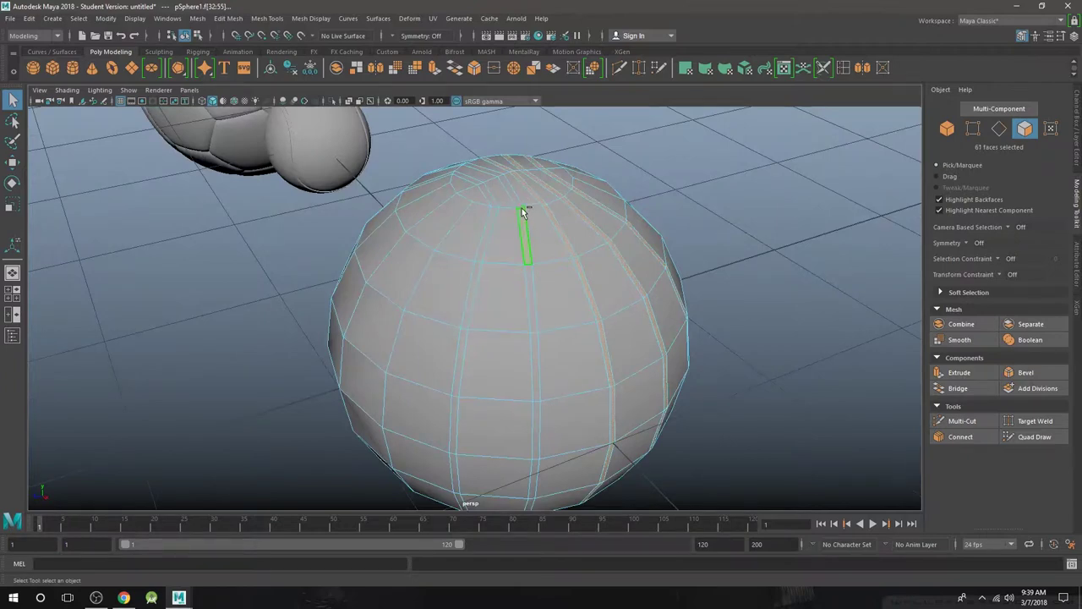
{"action": "double_click", "coordinate": [518, 204], "text": "shift"}
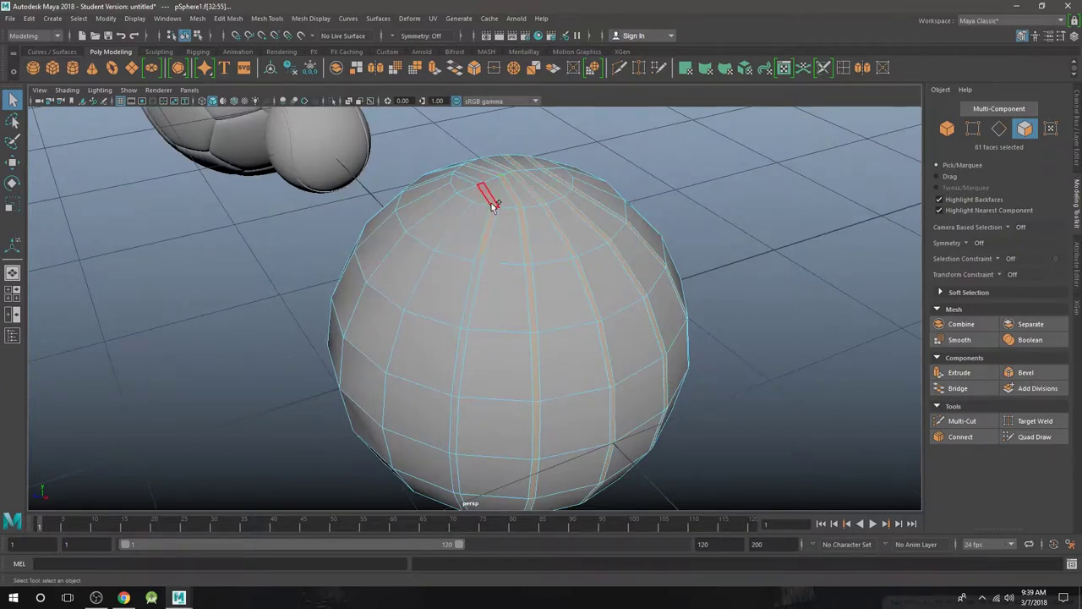
{"action": "double_click", "coordinate": [502, 209], "text": "shift"}
{"action": "left_click_drag", "start_coordinate": [504, 211], "coordinate": [617, 273], "text": "alt"}
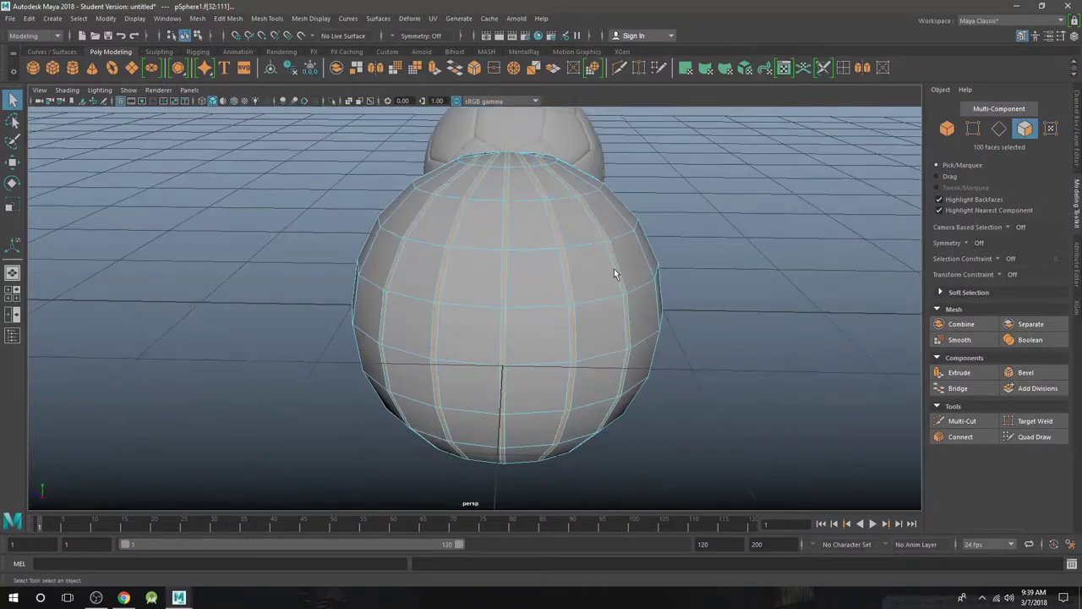
- Extrude the five selected seam strips inward with a Local Translate Z of -0.02
{"action": "left_click", "coordinate": [434, 68]}
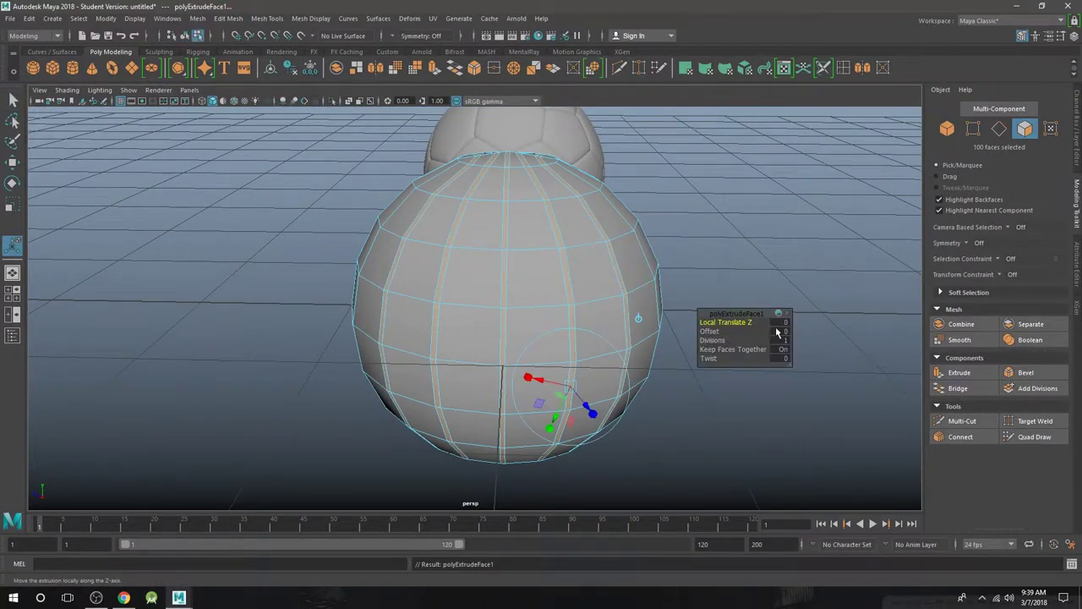
{"action": "left_click", "coordinate": [781, 322]}
{"action": "type", "text": "-0.02"}
{"action": "key", "text": "Return"}
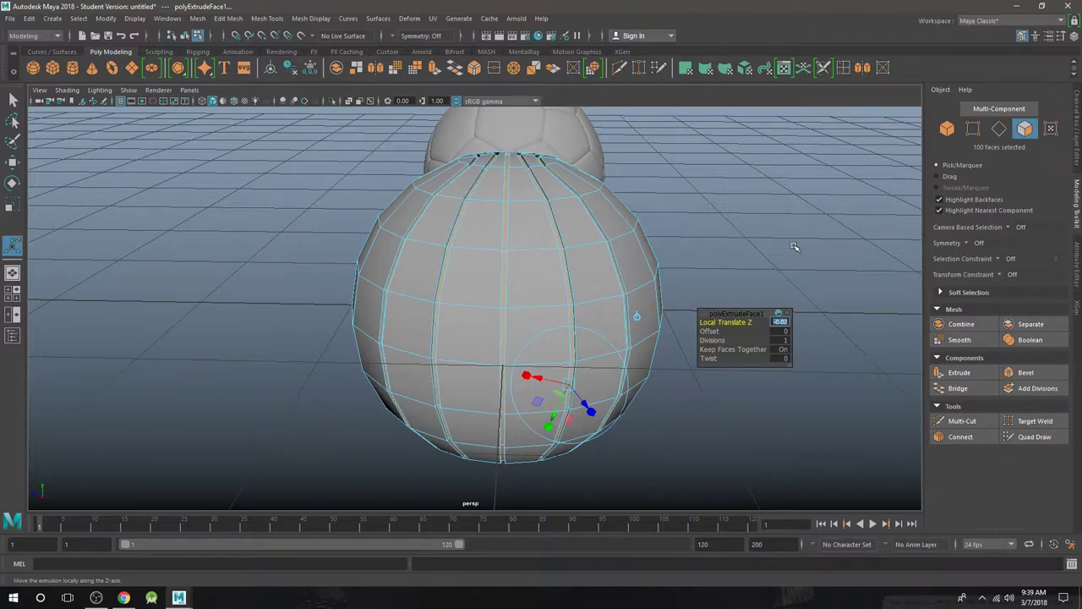
- Return to object mode and display the grooved ball in smooth preview
{"action": "scroll", "coordinate": [795, 247], "scroll_direction": "up", "scroll_amount": 5}
{"action": "left_click_drag", "start_coordinate": [762, 227], "coordinate": [723, 259], "text": "alt"}
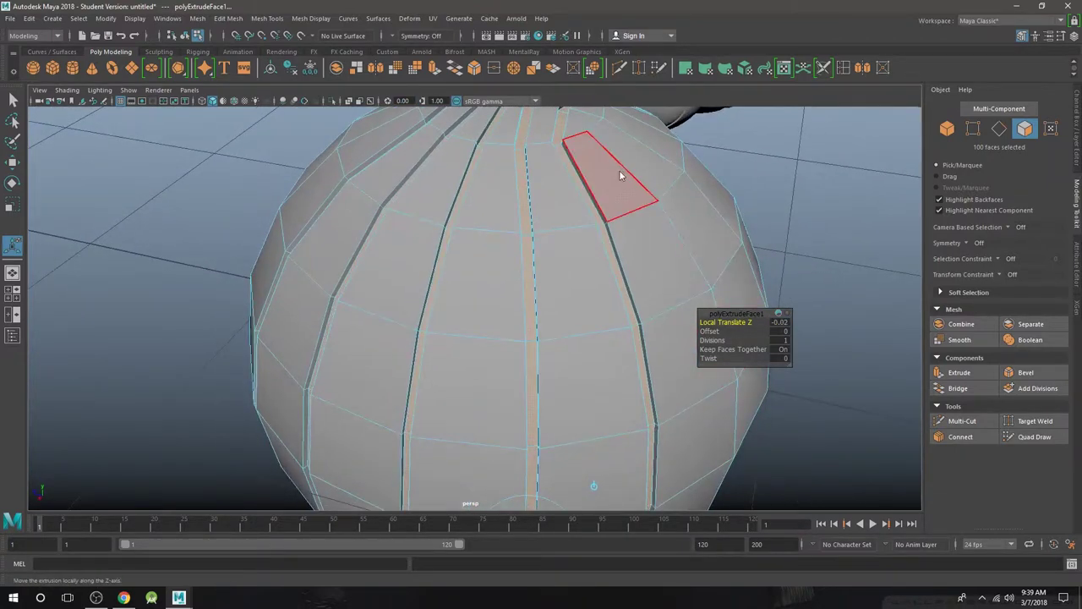
{"action": "right_click_drag", "start_coordinate": [620, 175], "coordinate": [650, 161]}
{"action": "left_click_drag", "start_coordinate": [785, 188], "coordinate": [782, 228], "text": "alt"}
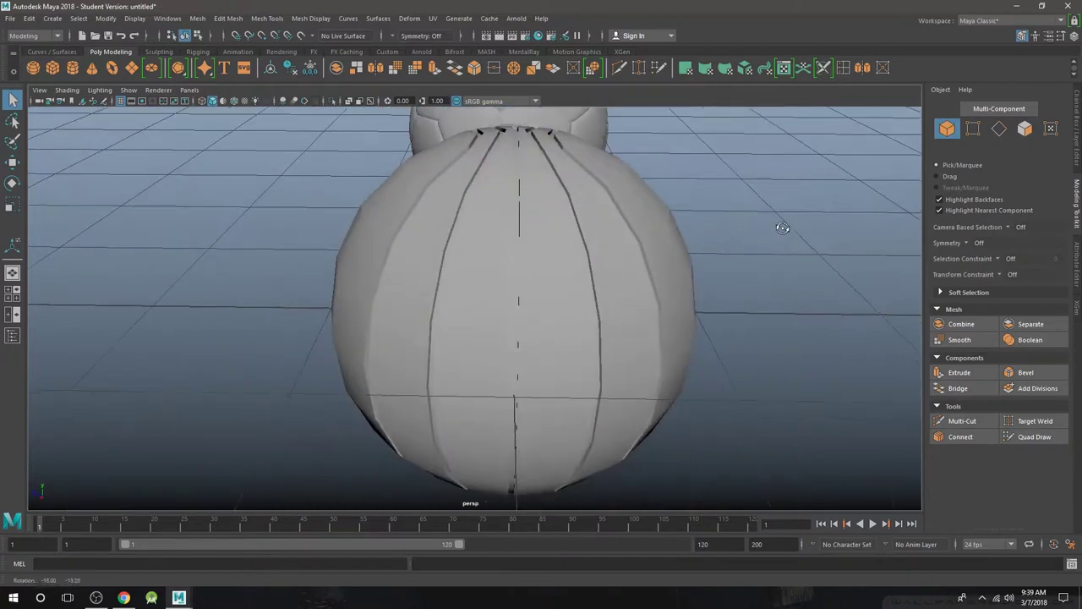
{"action": "left_click", "coordinate": [641, 240]}
{"action": "mouse_move", "coordinate": [641, 242]}
{"action": "left_mouse_down", "text": "alt"}
{"action": "mouse_move", "coordinate": [657, 261]}
{"action": "mouse_move", "coordinate": [643, 262]}
{"action": "left_mouse_up", "text": "alt"}
{"action": "key", "text": "3"}
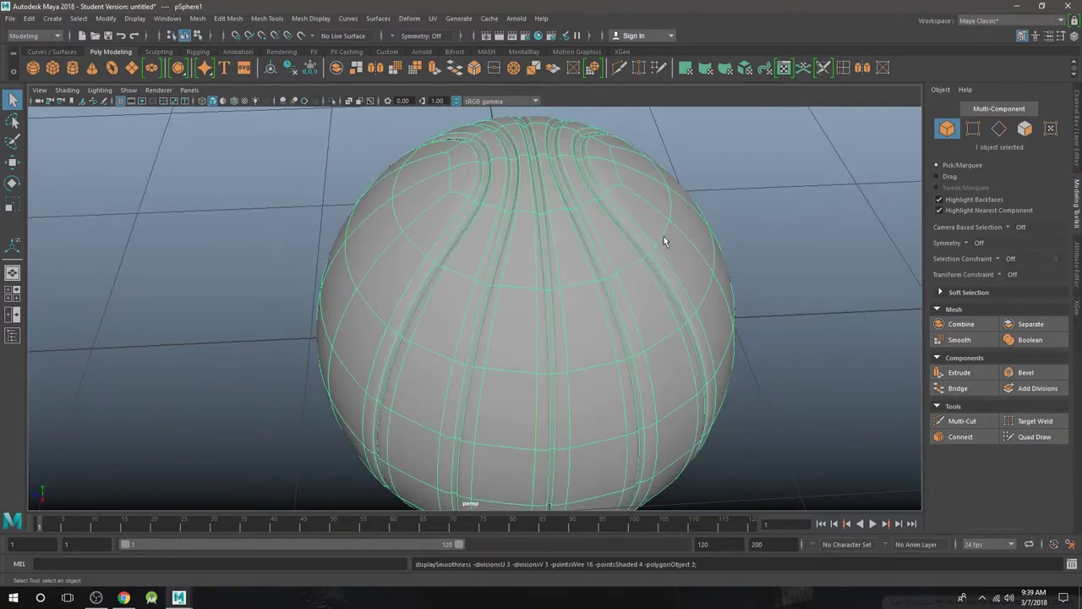
- Check the seam pattern on the deselected ball, and apply Smooth to its mesh
{"action": "left_click", "coordinate": [758, 198]}
{"action": "scroll", "coordinate": [783, 249], "scroll_direction": "down", "scroll_amount": 4}
{"action": "left_click_drag", "start_coordinate": [784, 253], "coordinate": [600, 155], "text": "alt"}
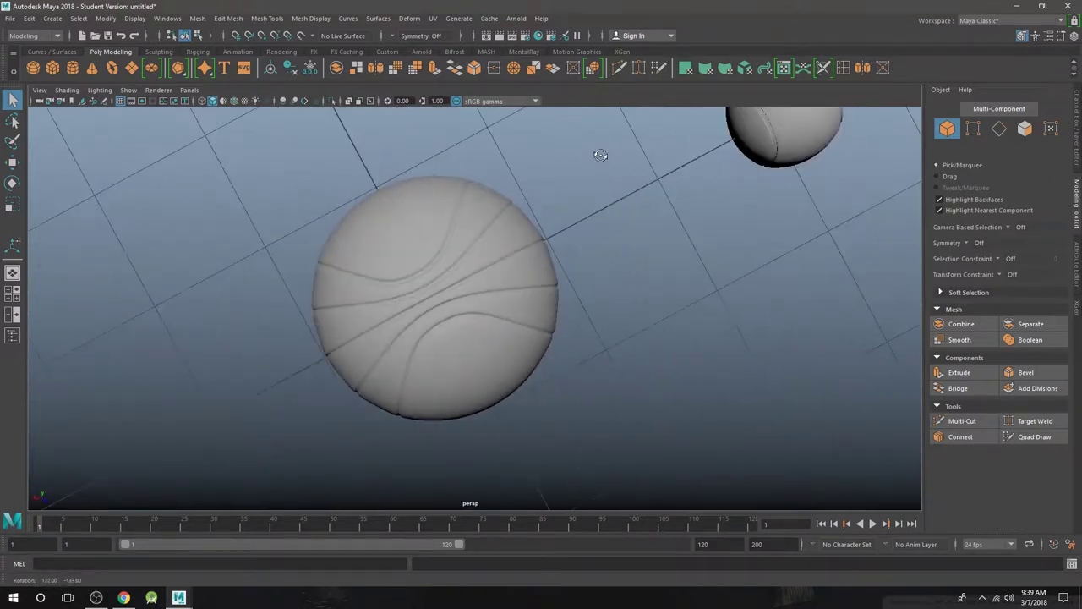
{"action": "scroll", "coordinate": [557, 188], "scroll_direction": "up", "scroll_amount": 4}
{"action": "left_click_drag", "start_coordinate": [558, 191], "coordinate": [653, 326], "text": "alt"}
{"action": "left_click", "coordinate": [568, 276]}
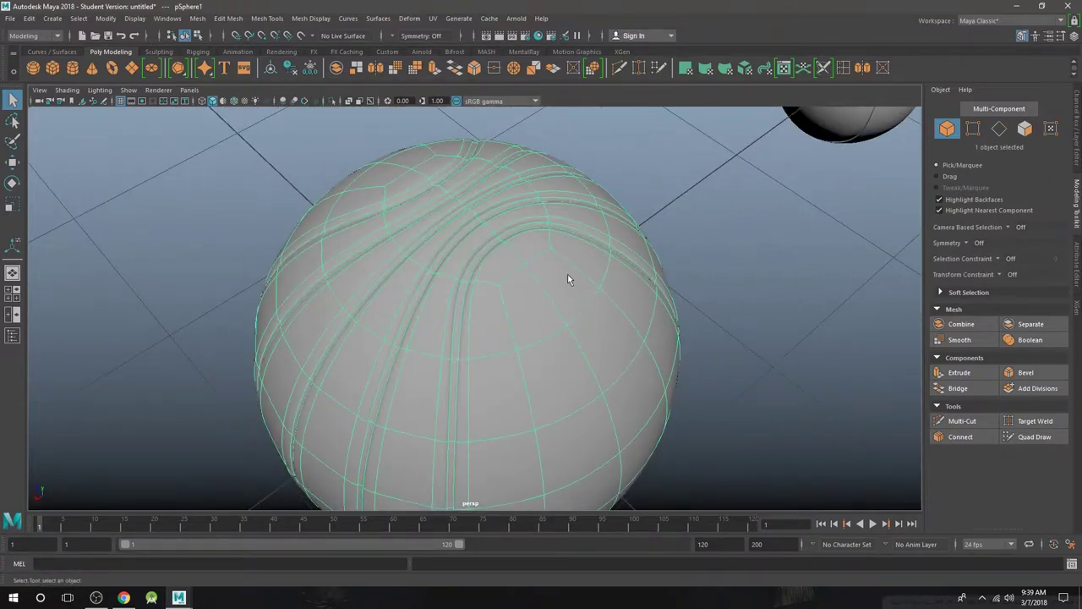
{"action": "right_click_drag", "start_coordinate": [568, 275], "coordinate": [491, 325], "text": "alt"}
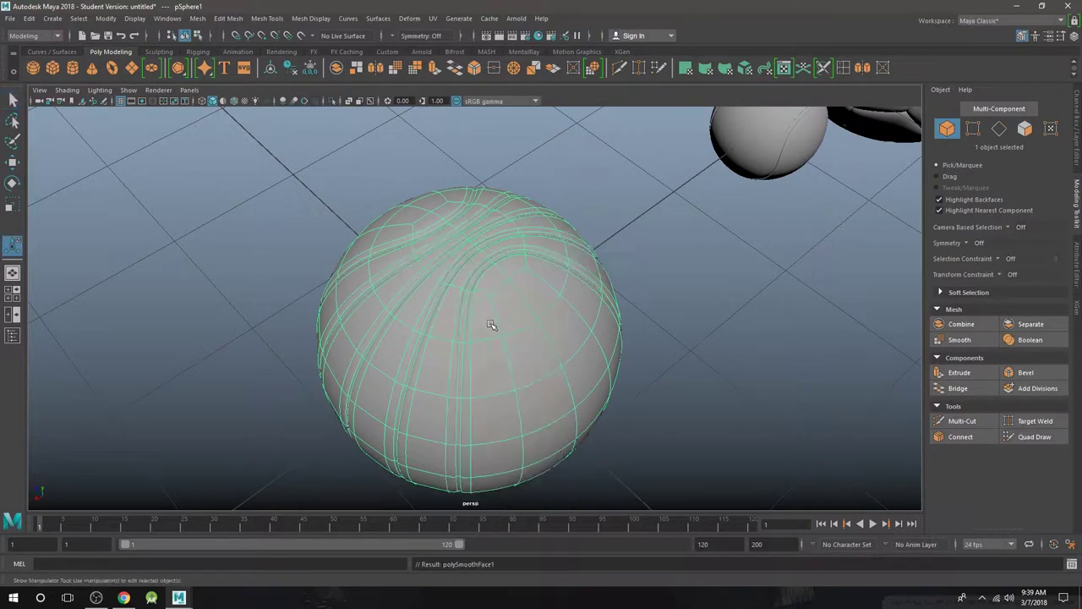
- Inspect the small seamed ball, and apply Smooth to the soccer ball's mesh
{"action": "left_click_drag", "start_coordinate": [606, 323], "coordinate": [664, 335], "text": "alt"}
{"action": "left_click", "coordinate": [702, 243]}
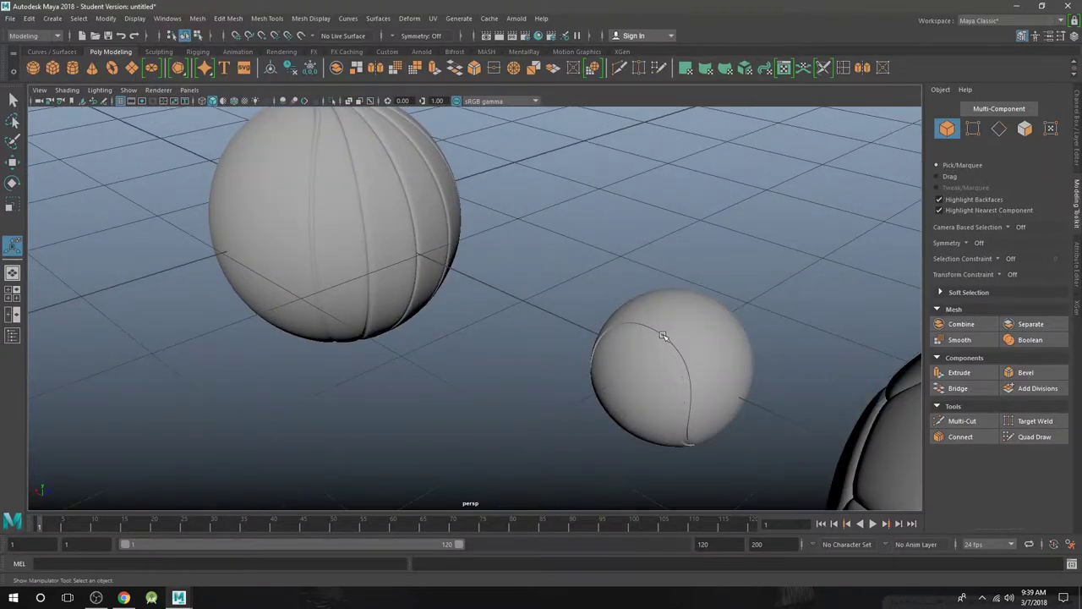
{"action": "left_click", "coordinate": [663, 336]}
{"action": "scroll", "coordinate": [705, 334], "scroll_direction": "up", "scroll_amount": 3}
{"action": "middle_click_drag", "start_coordinate": [767, 350], "coordinate": [423, 212], "text": "alt"}
{"action": "scroll", "coordinate": [614, 290], "scroll_direction": "down", "scroll_amount": 3}
{"action": "left_click", "coordinate": [614, 290]}
{"action": "scroll", "coordinate": [630, 291], "scroll_direction": "down", "scroll_amount": 3}
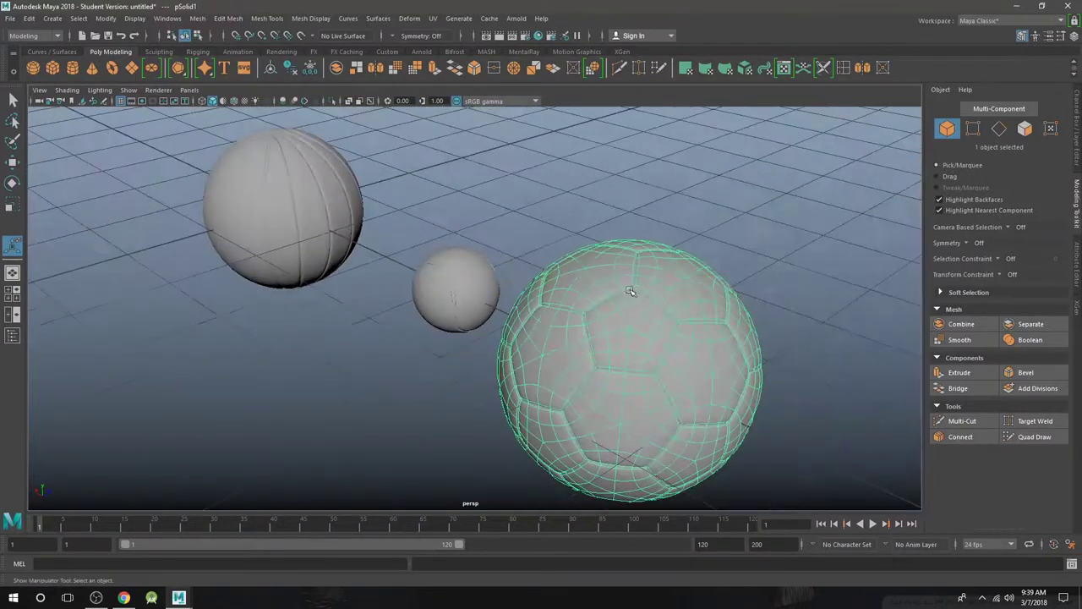
{"action": "right_click_drag", "start_coordinate": [652, 291], "coordinate": [617, 360], "text": "shift"}
{"action": "left_click", "coordinate": [778, 290]}
- Move the small seamed ball to about X -2.79, Y 0.72, Z 3.54, in front of the two larger balls
{"action": "left_click_drag", "start_coordinate": [778, 290], "coordinate": [570, 310], "text": "alt"}
{"action": "left_click", "coordinate": [450, 252]}
{"action": "key", "text": "w"}
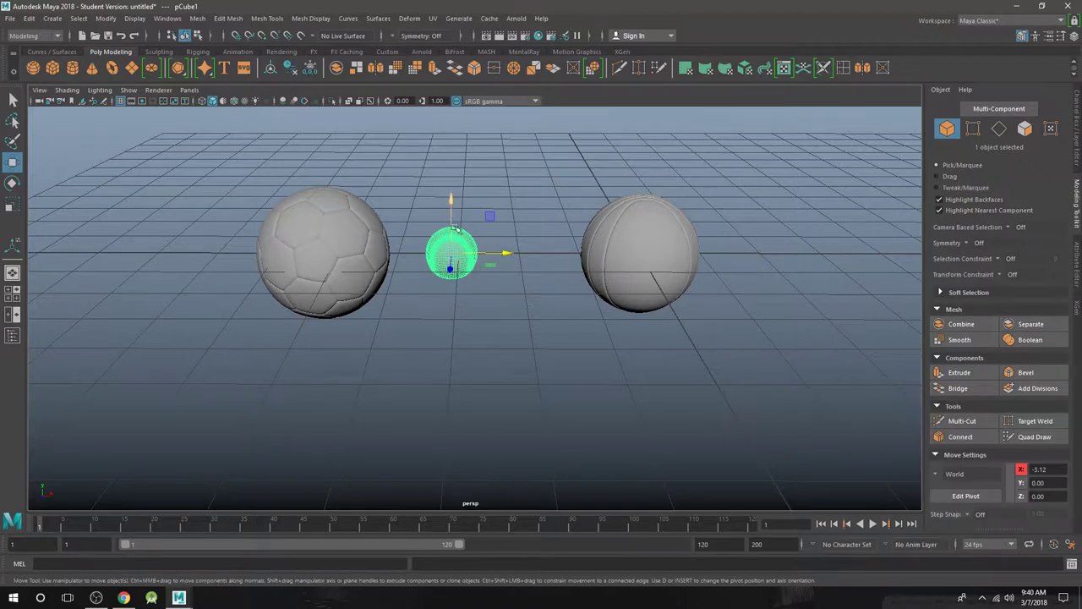
{"action": "left_click_drag", "start_coordinate": [454, 228], "coordinate": [454, 186]}
{"action": "left_click_drag", "start_coordinate": [505, 210], "coordinate": [525, 212]}
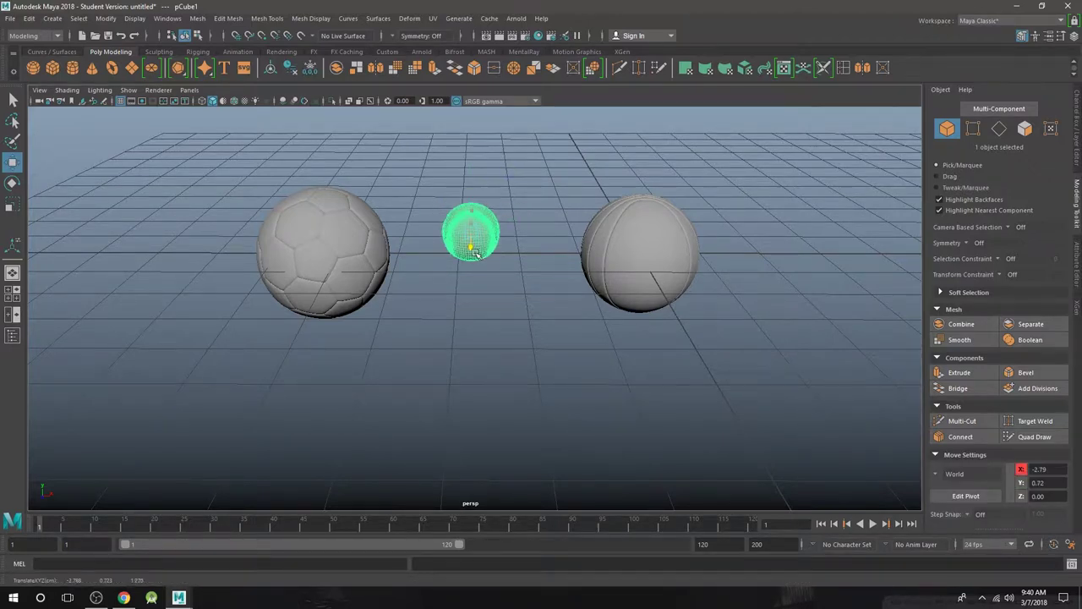
{"action": "left_click_drag", "start_coordinate": [476, 252], "coordinate": [669, 254]}
- Examine the three finished balls from several angles, selecting each in turn
{"action": "scroll", "coordinate": [501, 286], "scroll_direction": "up", "scroll_amount": 4}
{"action": "left_click", "coordinate": [489, 288]}
{"action": "left_click_drag", "start_coordinate": [431, 225], "coordinate": [668, 232], "text": "alt"}
{"action": "left_click", "coordinate": [668, 232]}
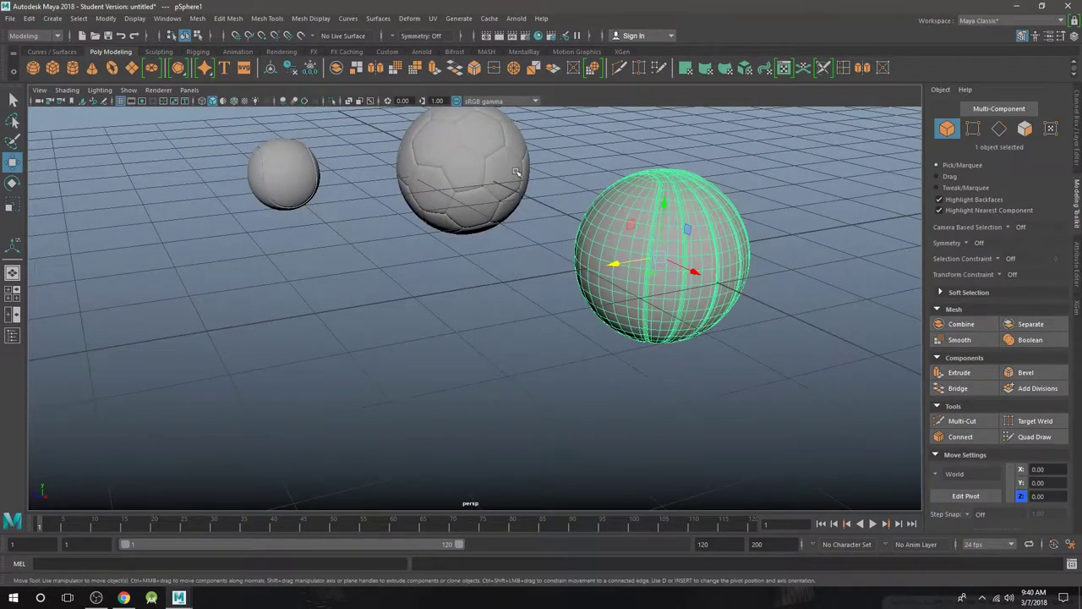
{"action": "left_click", "coordinate": [455, 150]}
{"action": "left_click", "coordinate": [291, 169]}
{"action": "left_click_drag", "start_coordinate": [291, 169], "coordinate": [431, 241], "text": "alt"}
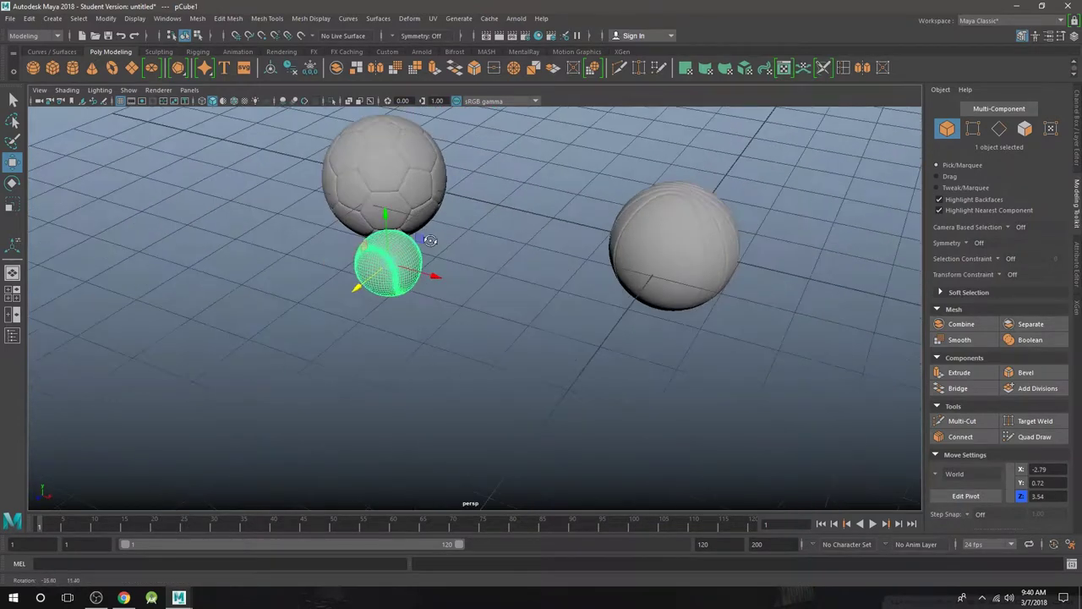
{"action": "left_click", "coordinate": [524, 214]}
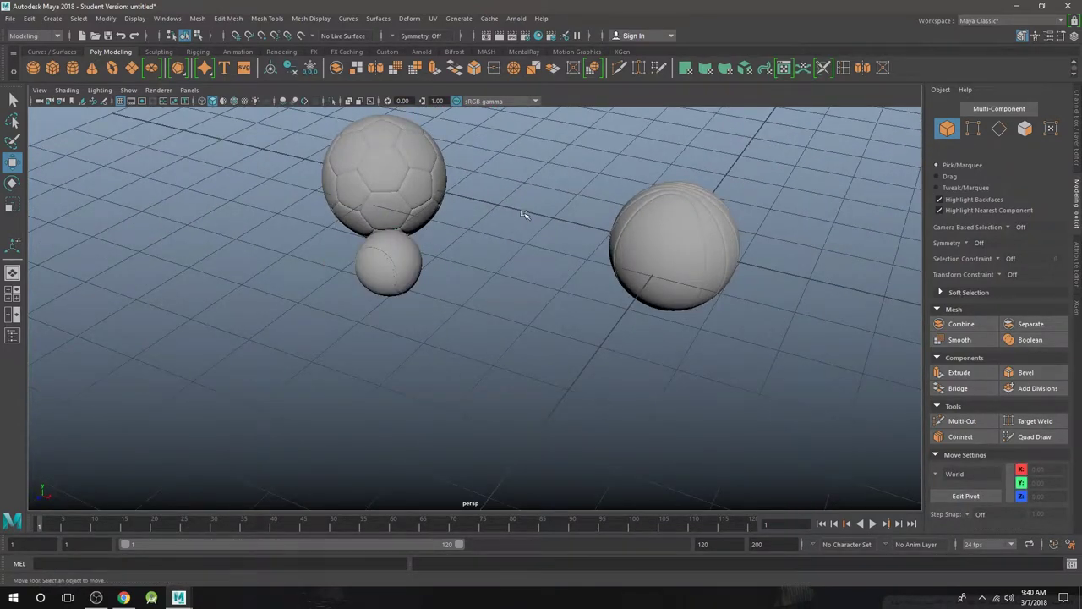